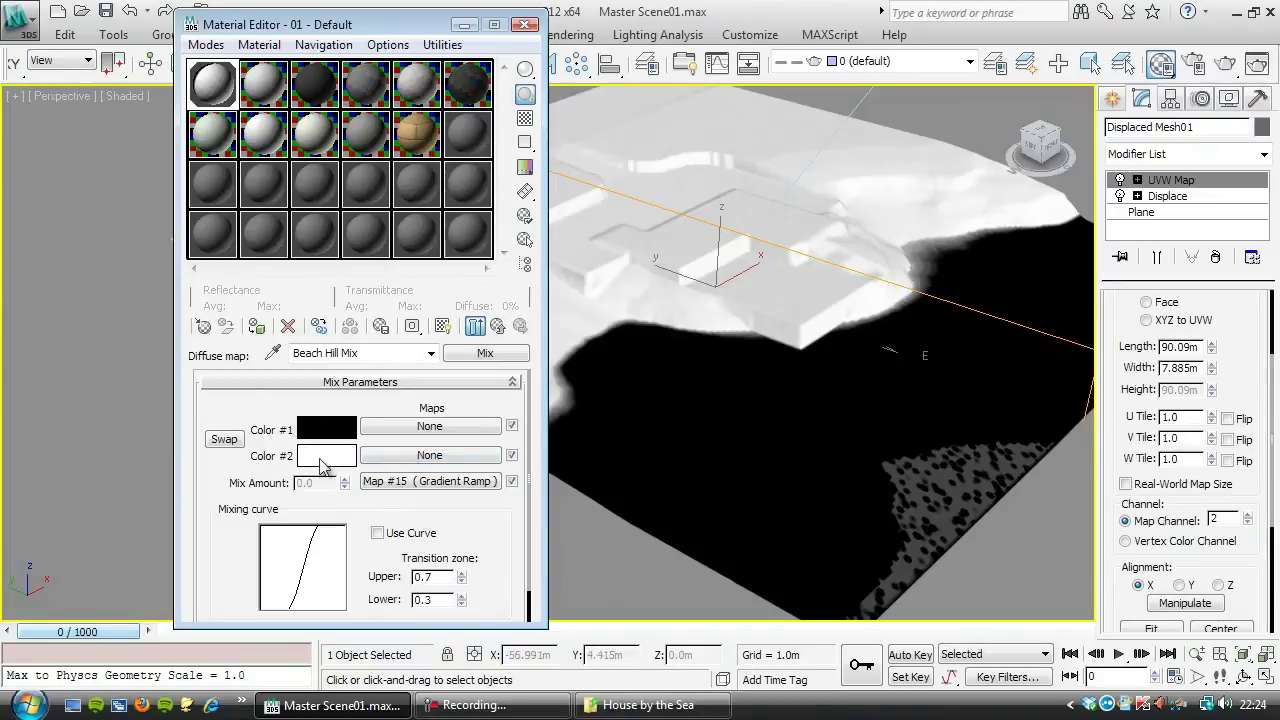
Set Color #2 of the Beach Hill Mix map to a pale sandy yellow
click(326, 458)
mouse_move(488, 176)
mouse_down()
mouse_move(500, 214)
mouse_move(420, 157)
mouse_up()
drag(580, 277, 580, 222)
click(428, 152)
drag(428, 152, 425, 164)
click(735, 291)
Set Color #1 of the Beach Hill Mix map to a muted mid green
click(336, 430)
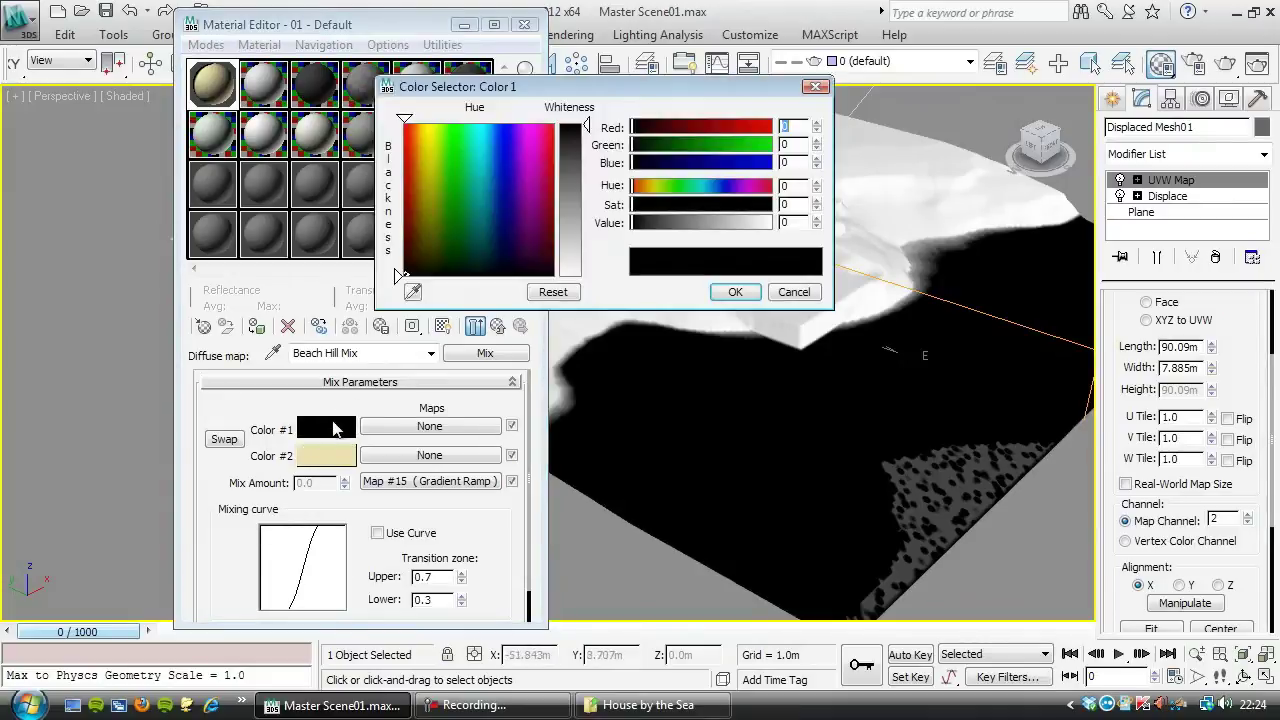
drag(480, 206, 453, 232)
drag(570, 127, 570, 165)
click(735, 291)
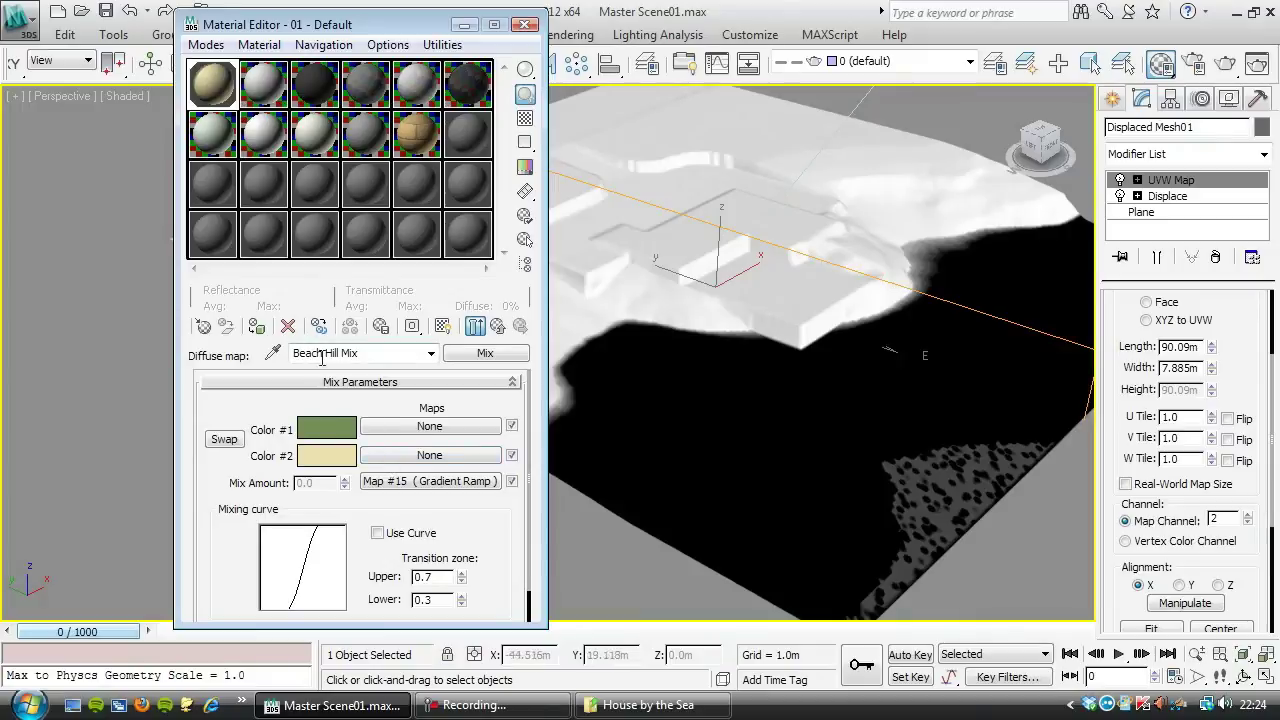
Assign a Color Correction map to Color #2 and set its advanced lightness RGB gamma/contrast to 0.8
click(427, 459)
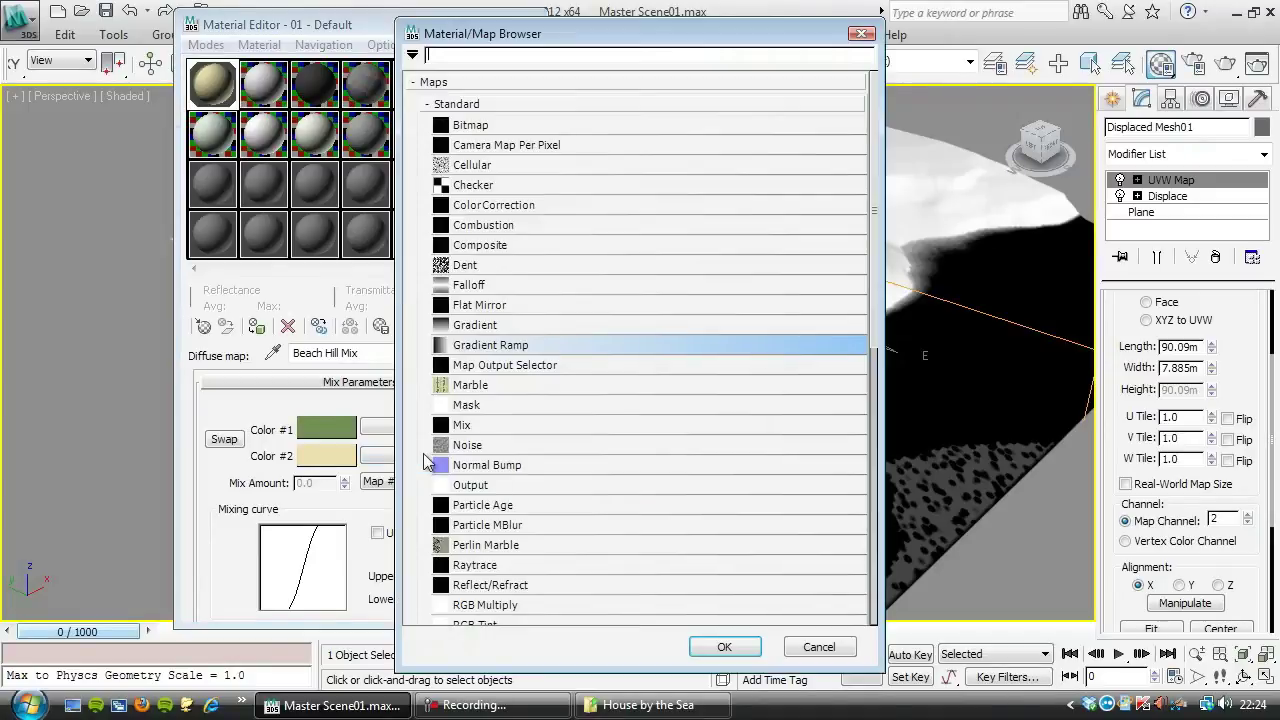
double_click(494, 210)
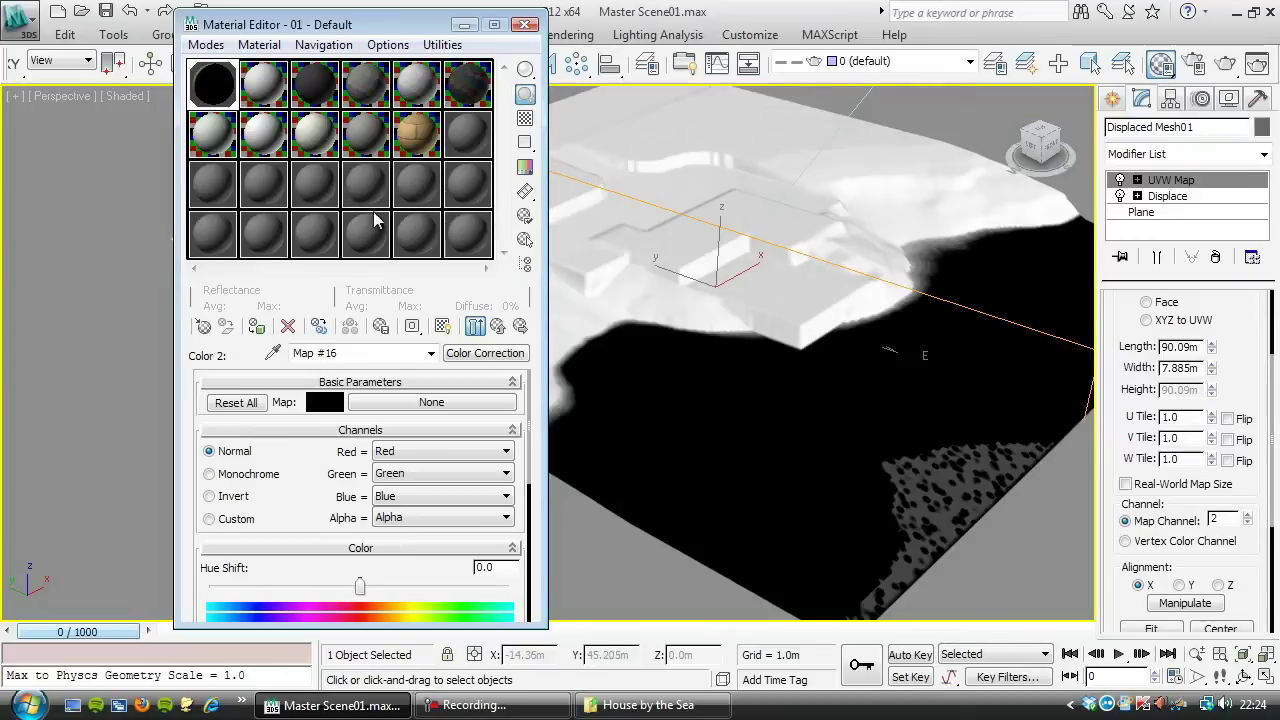
drag(290, 500, 324, 306)
drag(338, 596, 333, 530)
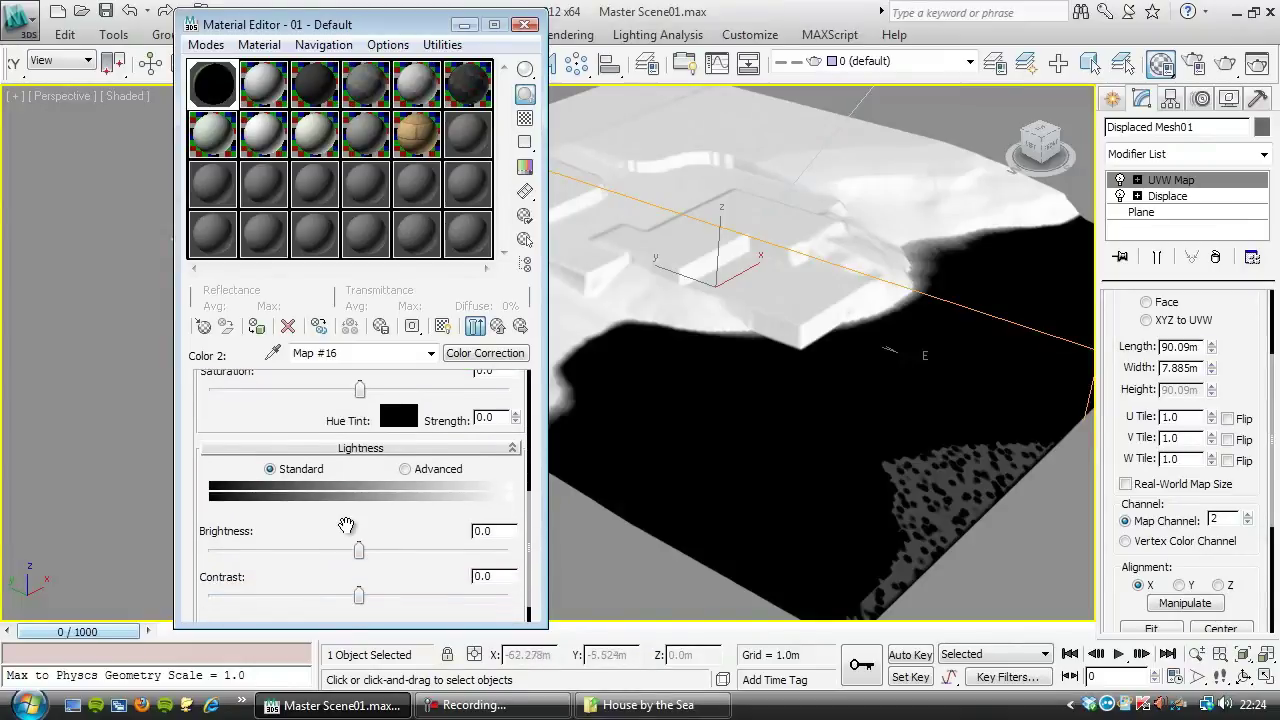
click(405, 469)
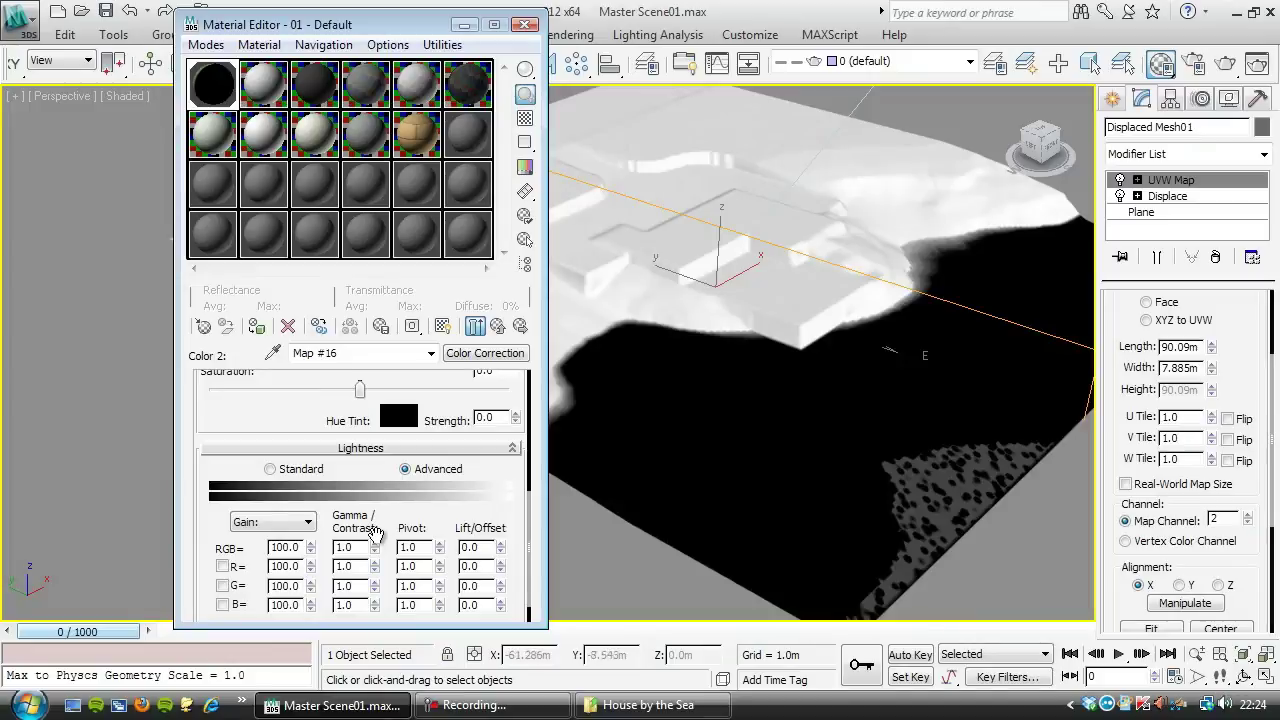
double_click(356, 547)
text(0.8)
key(Return)
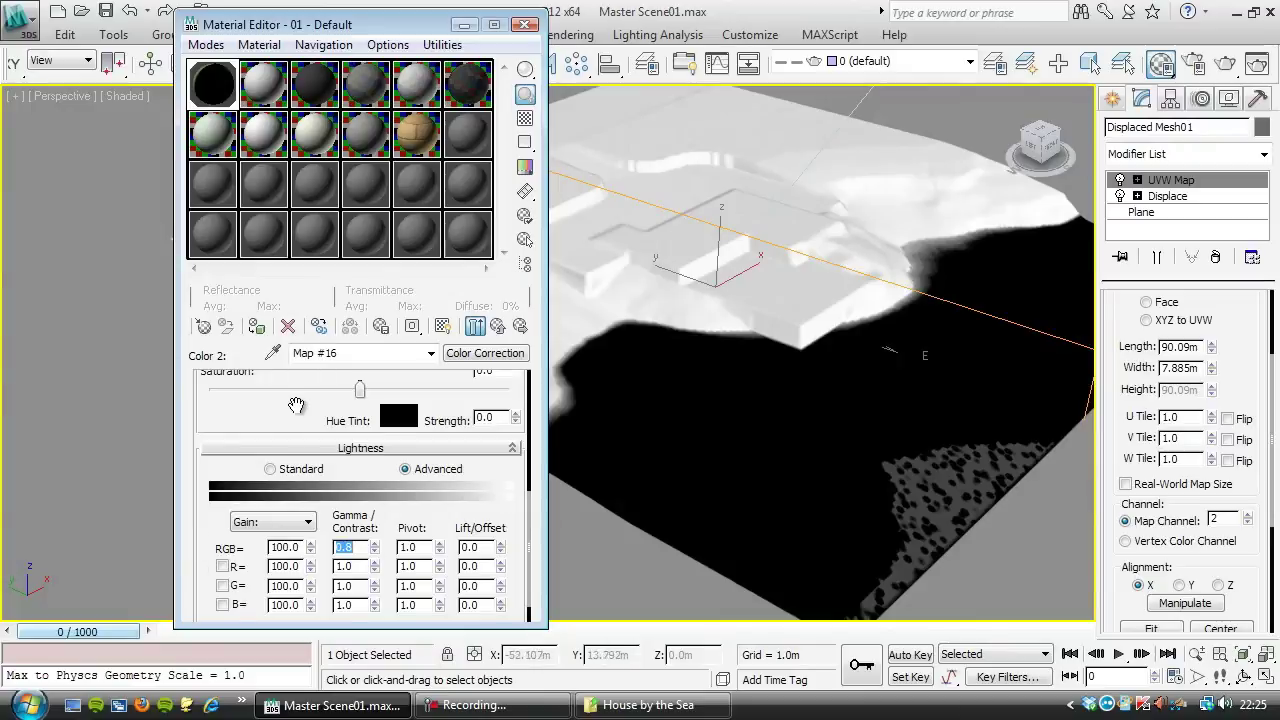
Add a Bitmap to the Color Correction's base map slot and select Sand01.jpg from the House by the Sea folder
scroll(295, 565, up, 3)
scroll(295, 565, up, 3)
click(381, 413)
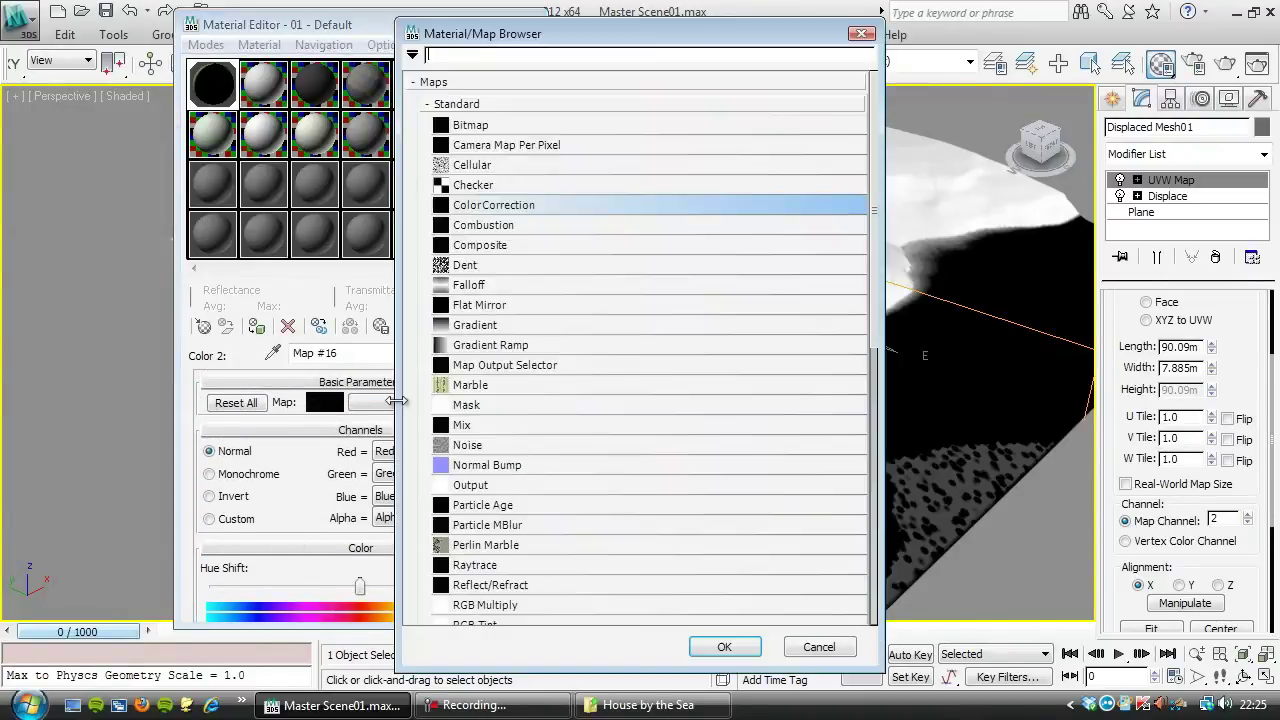
click(480, 130)
double_click(478, 127)
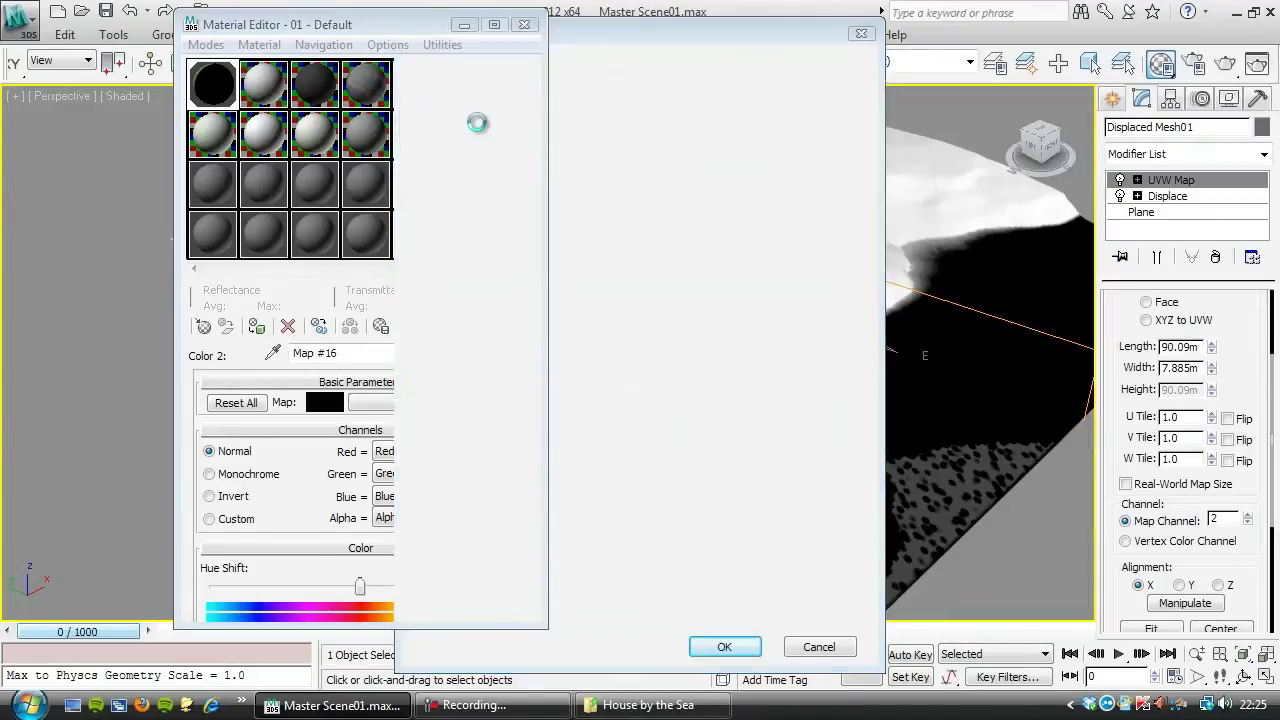
click(100, 244)
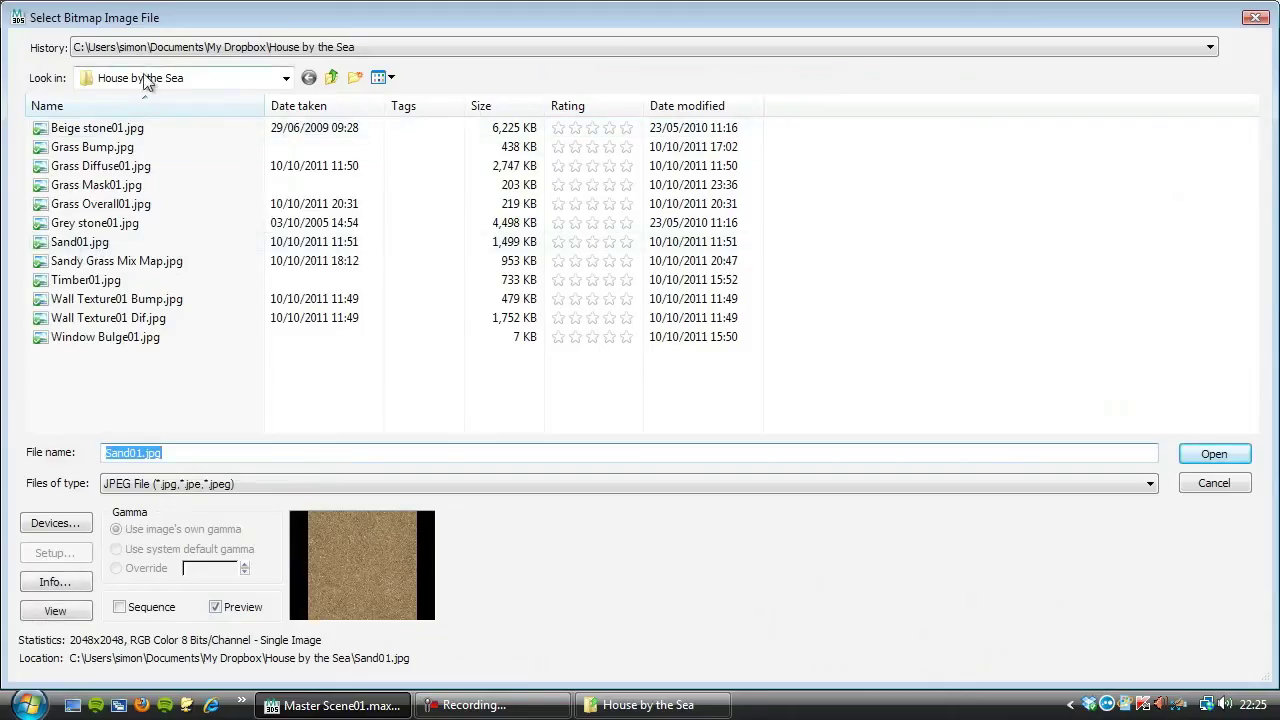
click(68, 247)
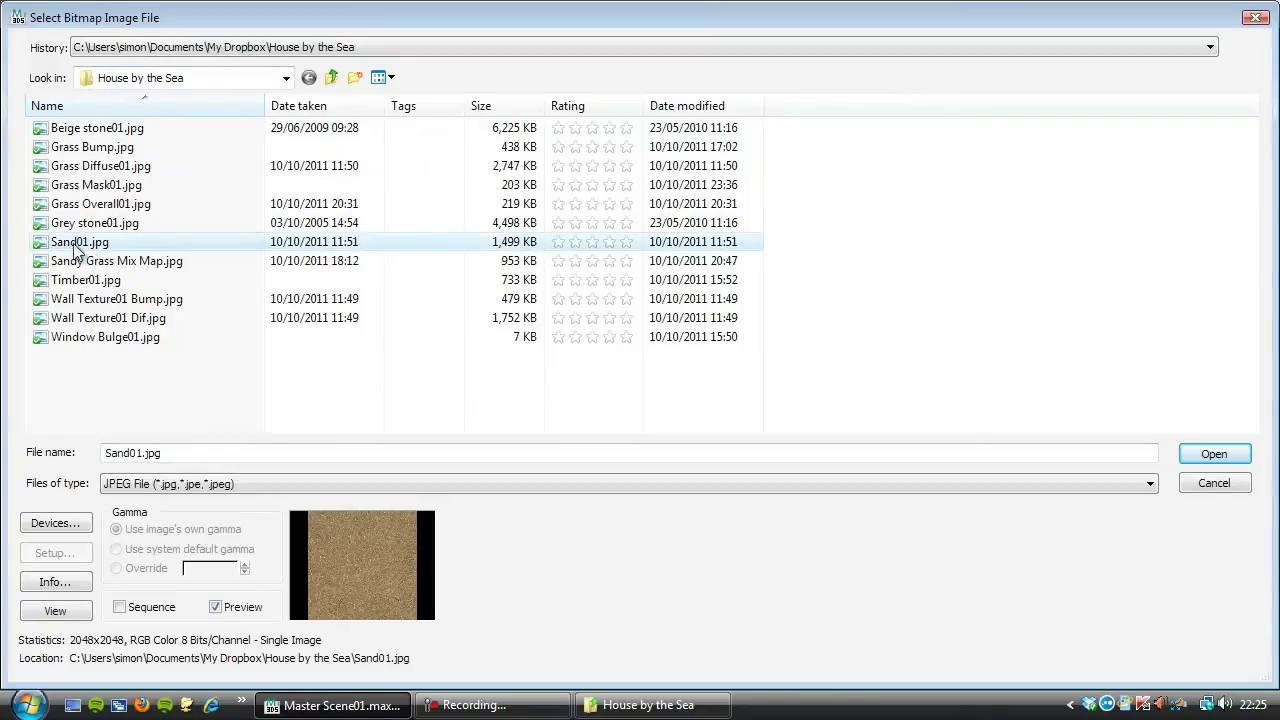
Preview Sand01.jpg at full size and inspect its grain up close before closing the preview
click(56, 610)
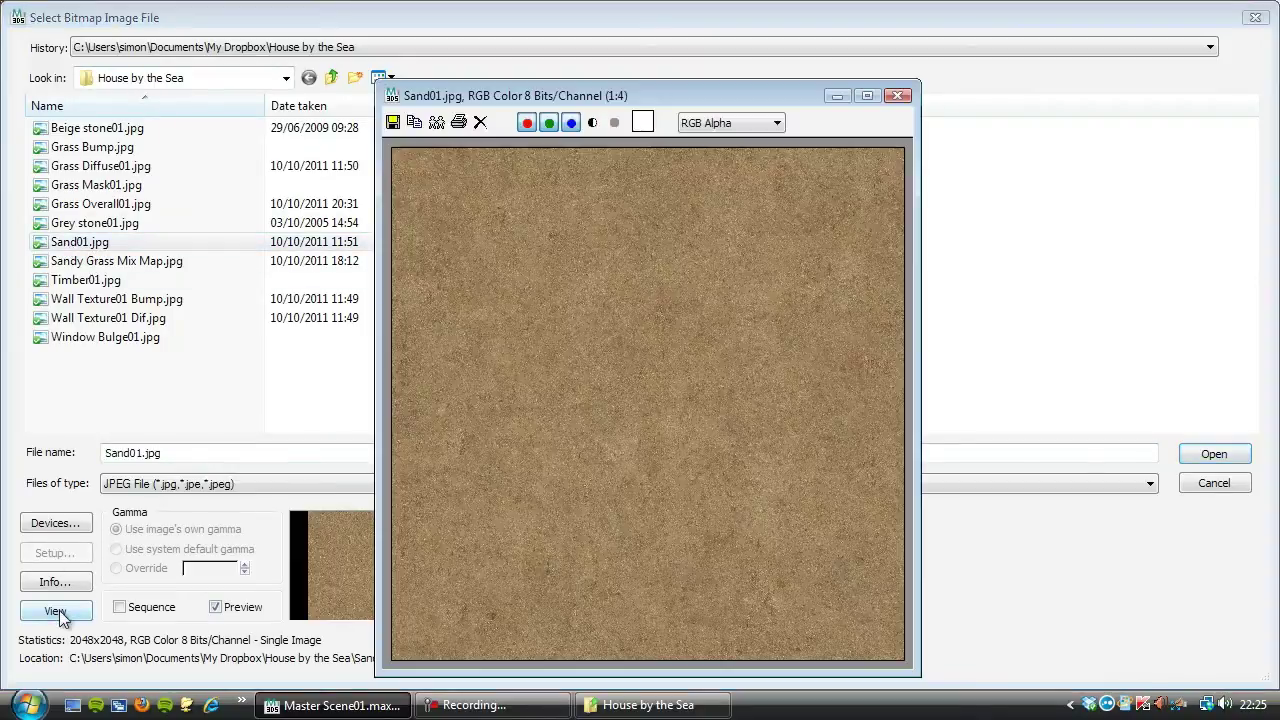
click(866, 96)
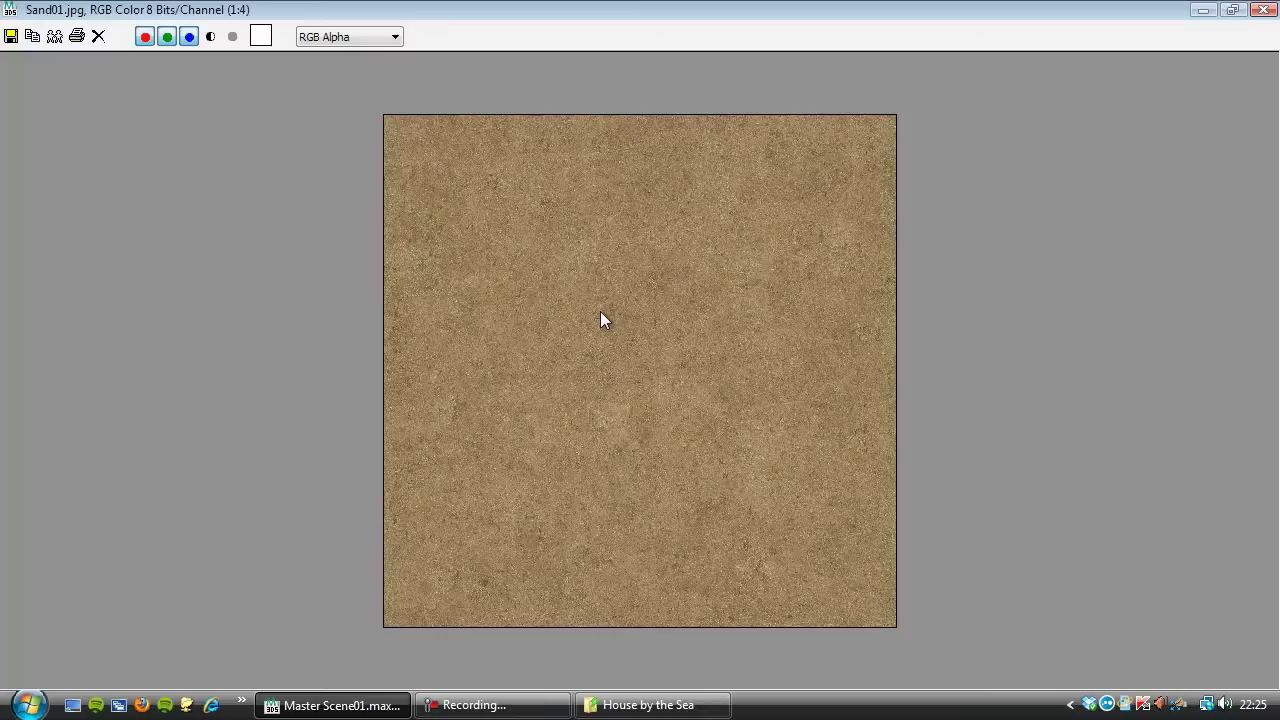
scroll(608, 343, up, 3)
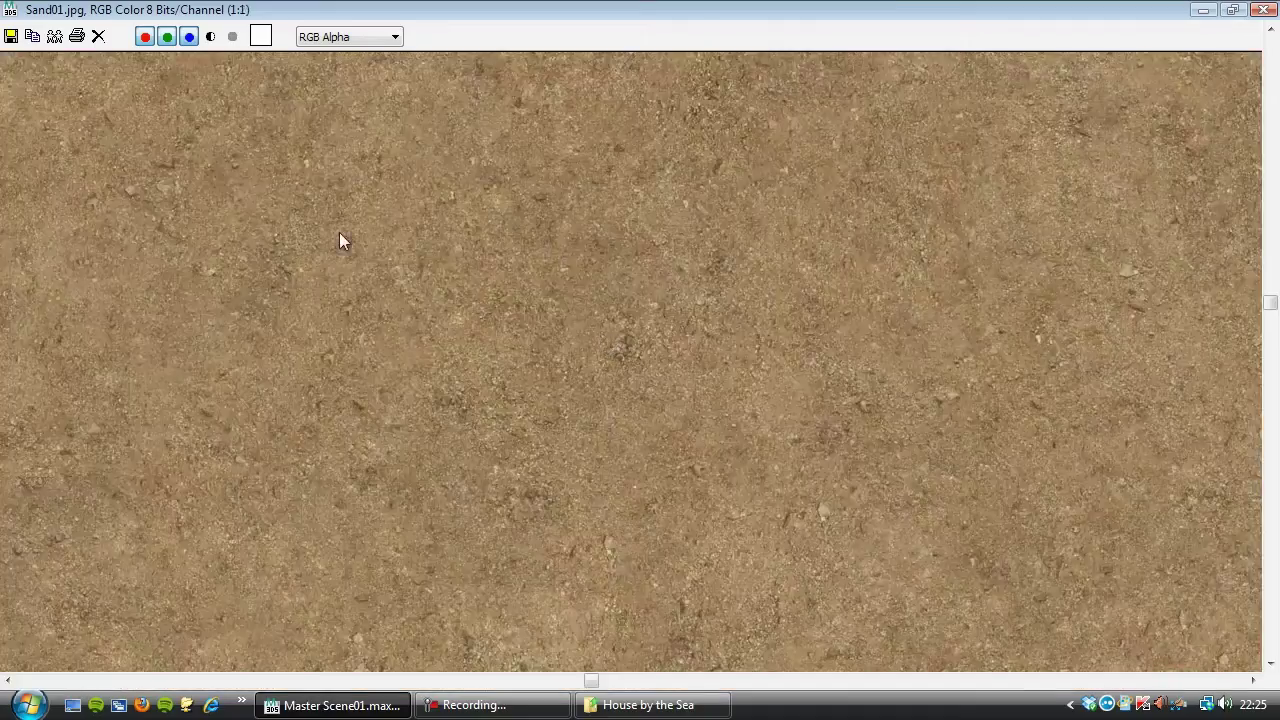
middle_drag(430, 248, 511, 292)
scroll(510, 290, down, 3)
scroll(509, 290, up, 1)
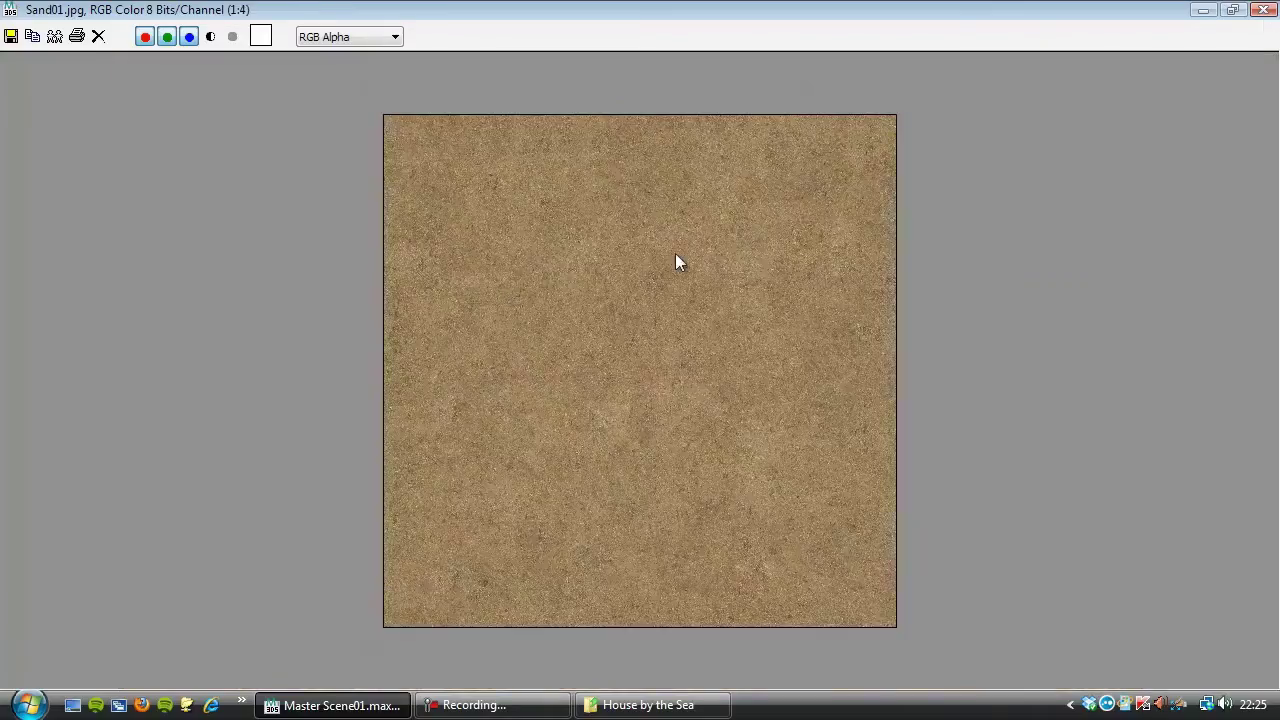
click(1264, 9)
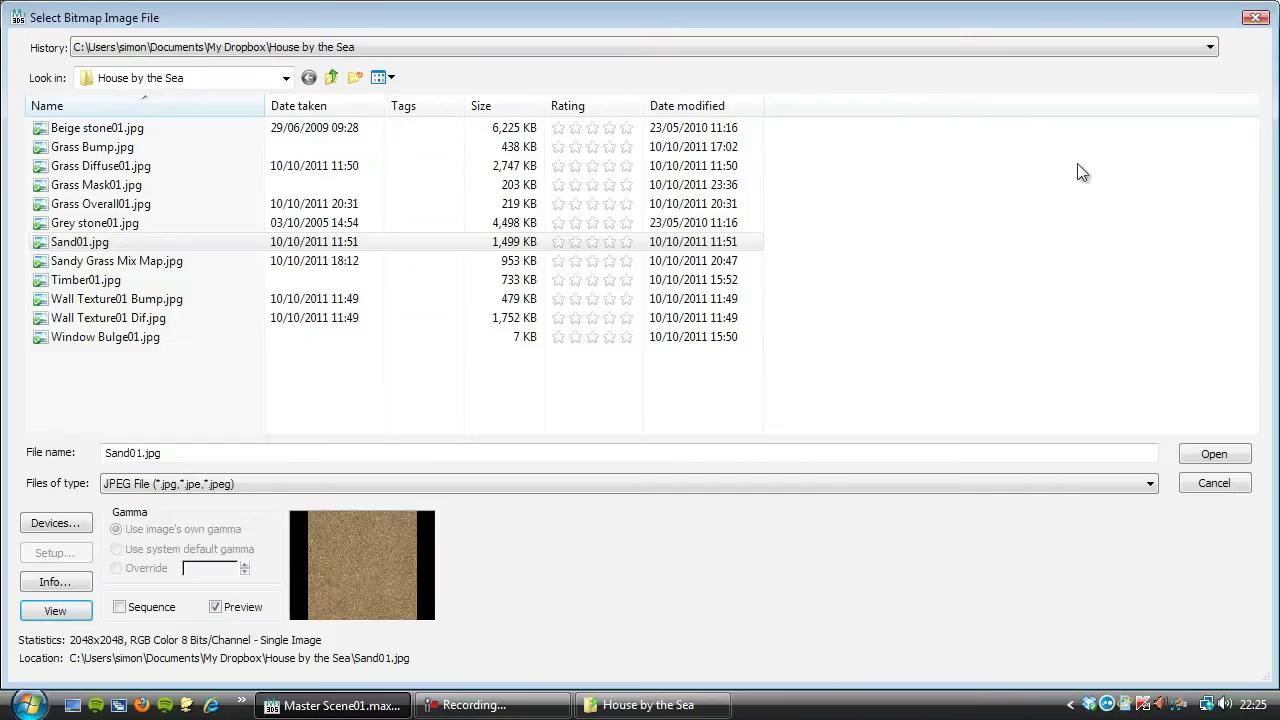
Load Sand01.jpg, display it on the terrain and set its real-world size to 40 m wide by 40 m high
click(1228, 457)
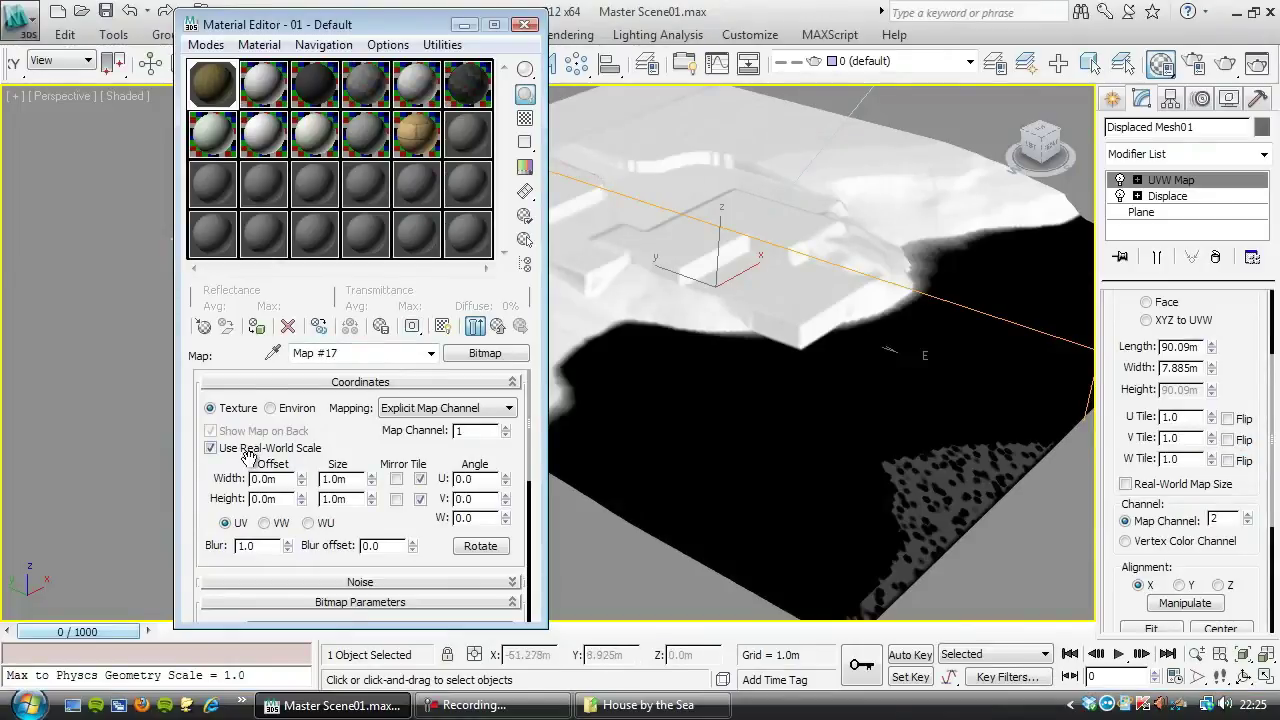
click(444, 327)
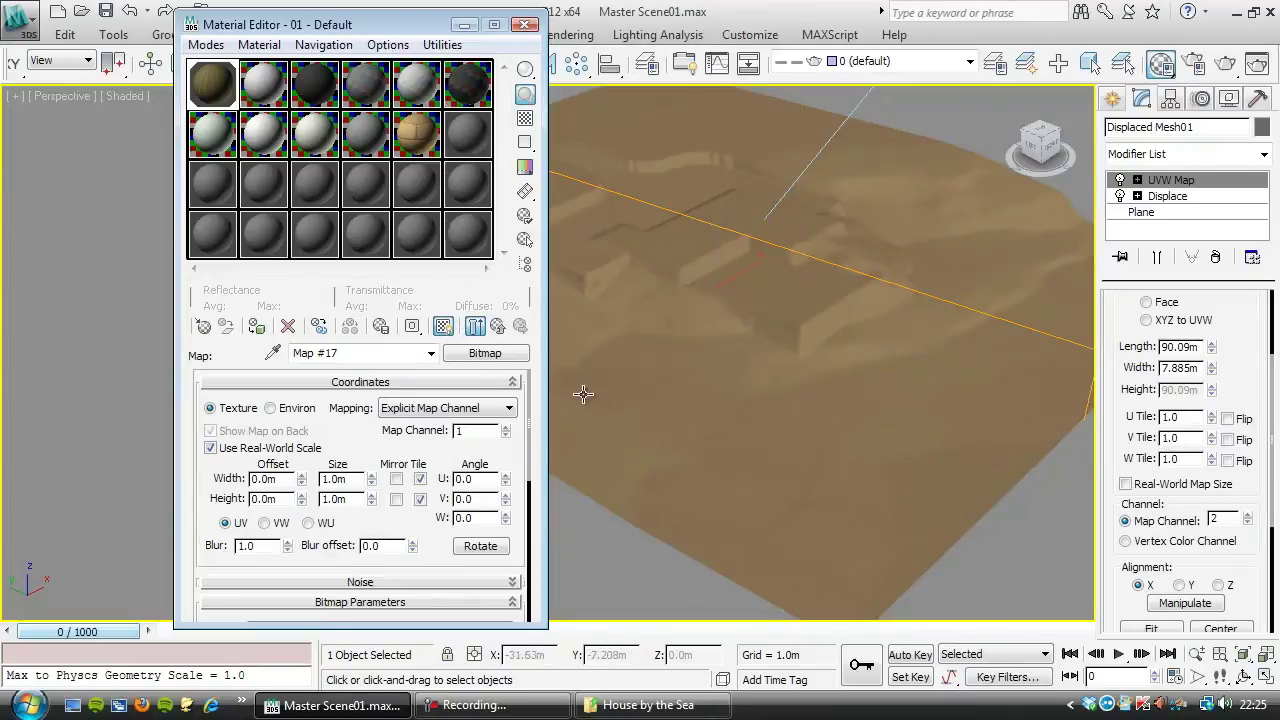
double_click(352, 479)
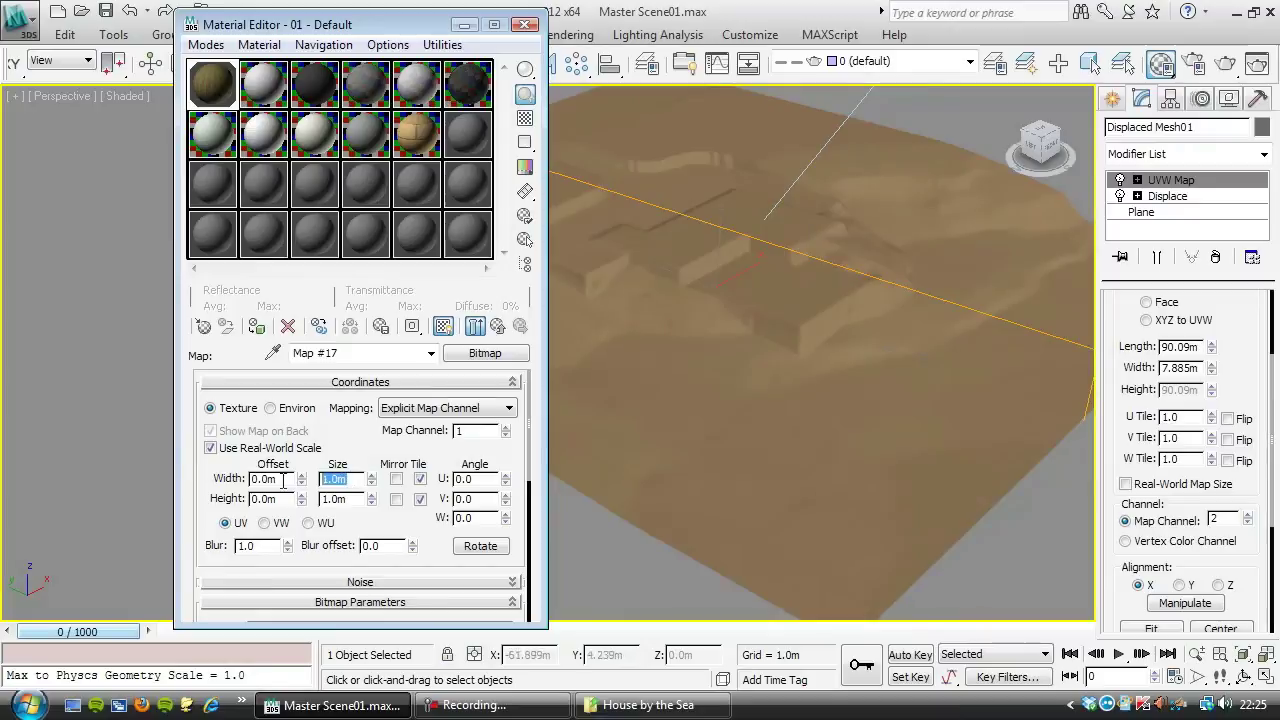
text(40)
key(Tab)
text(40)
click(812, 404)
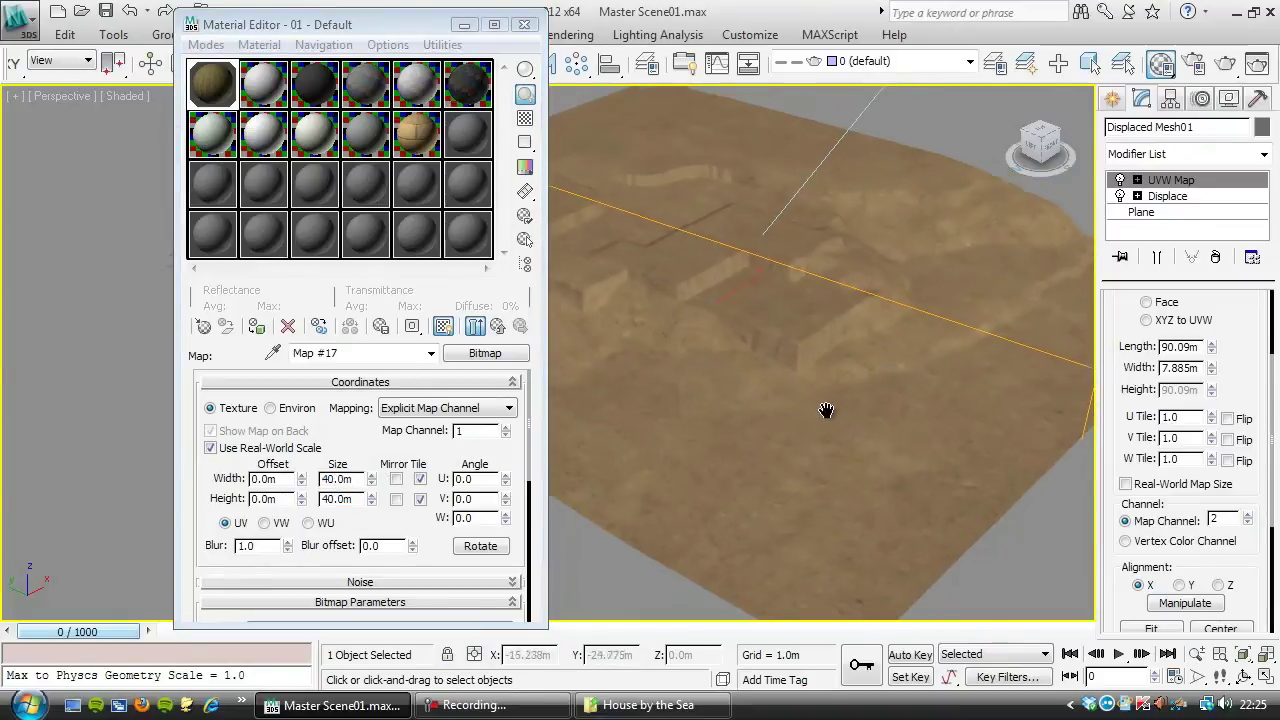
scroll(928, 400, up, 5)
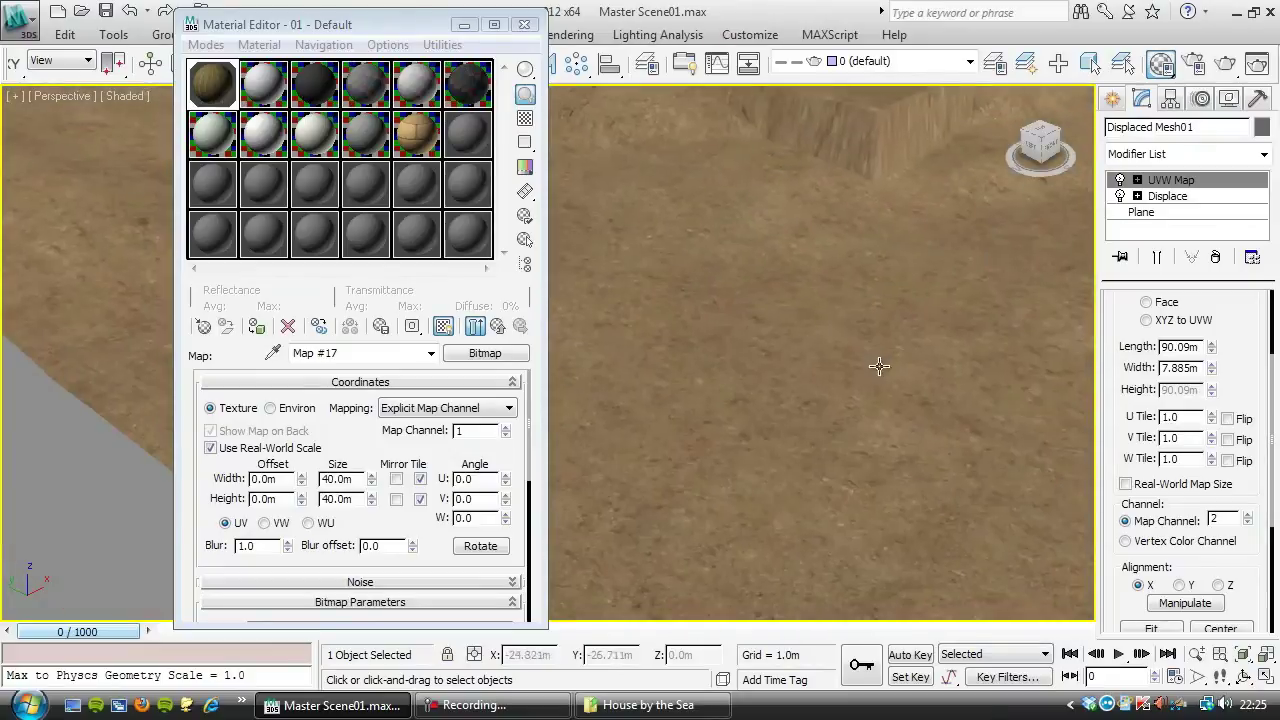
alt+middle_drag(857, 400, 832, 384)
scroll(832, 384, down, 3)
mouse_move(720, 367)
alt+middle_down()
mouse_move(640, 377)
mouse_move(751, 406)
mouse_move(673, 398)
mouse_move(806, 371)
mouse_move(803, 386)
mouse_move(720, 390)
alt+middle_up()
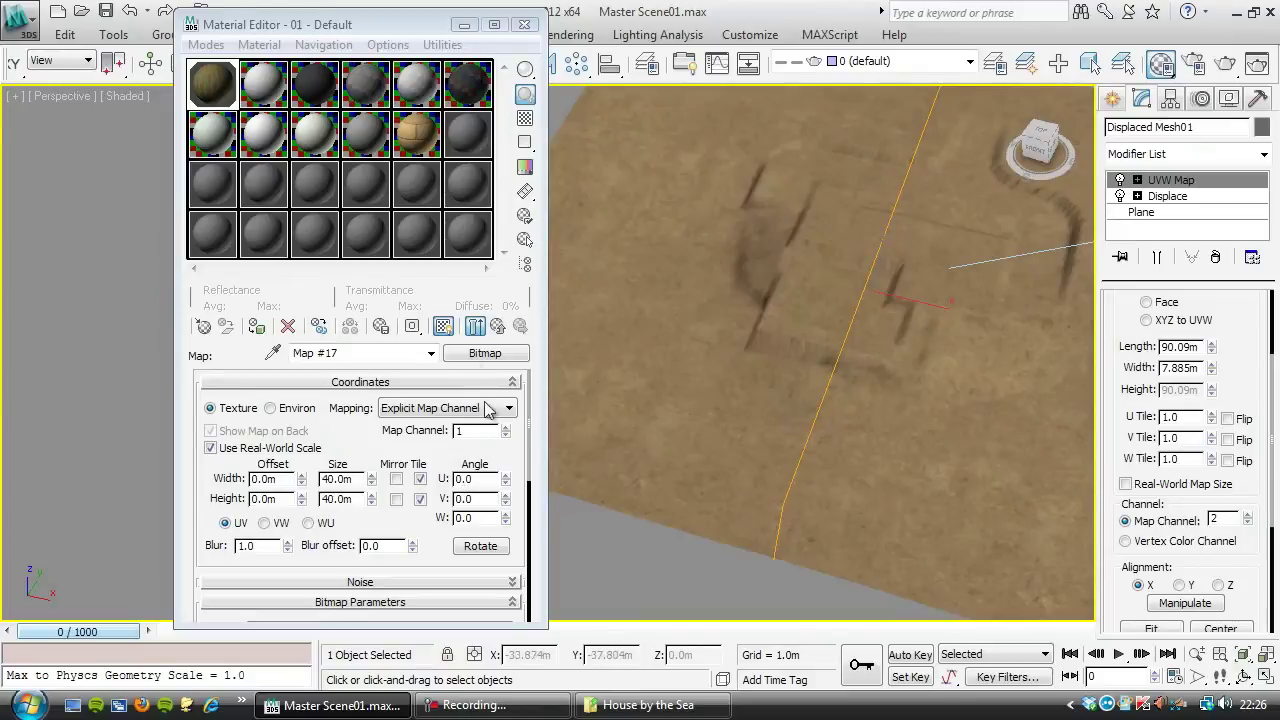
Rename the Color Correction map as Sand and return to the Beach Hill Mix level
click(499, 330)
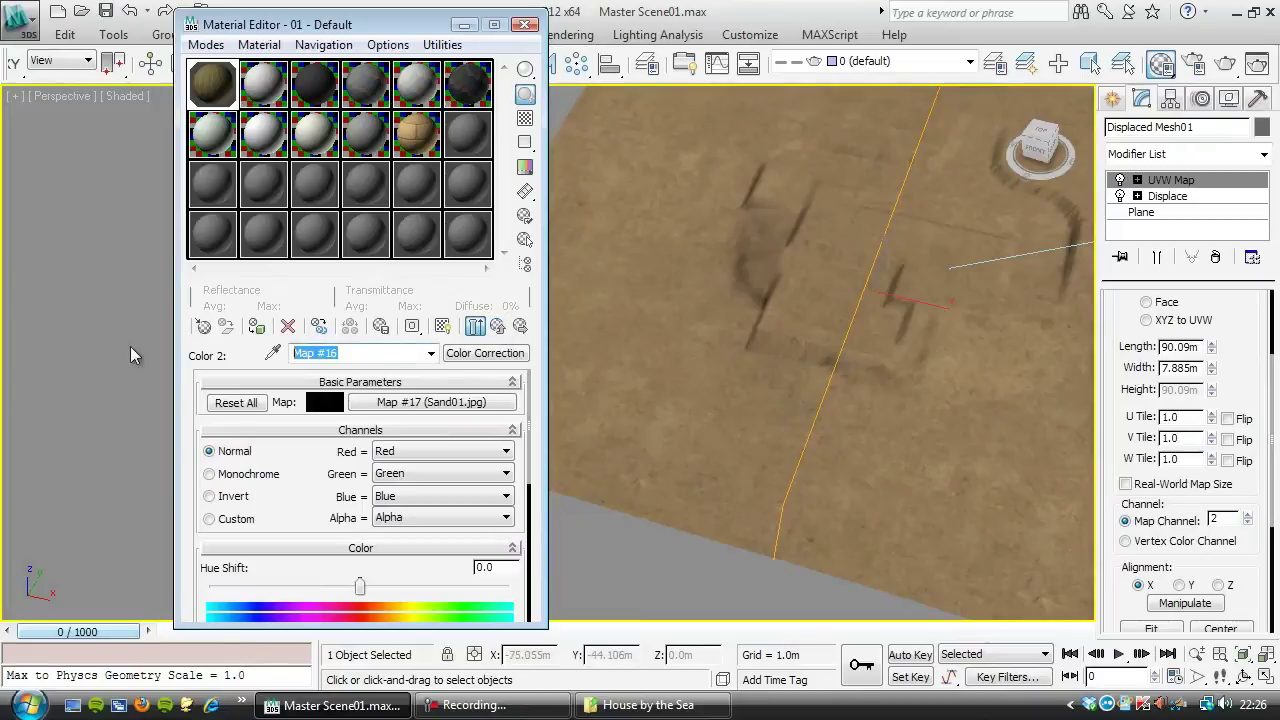
text(Sand)
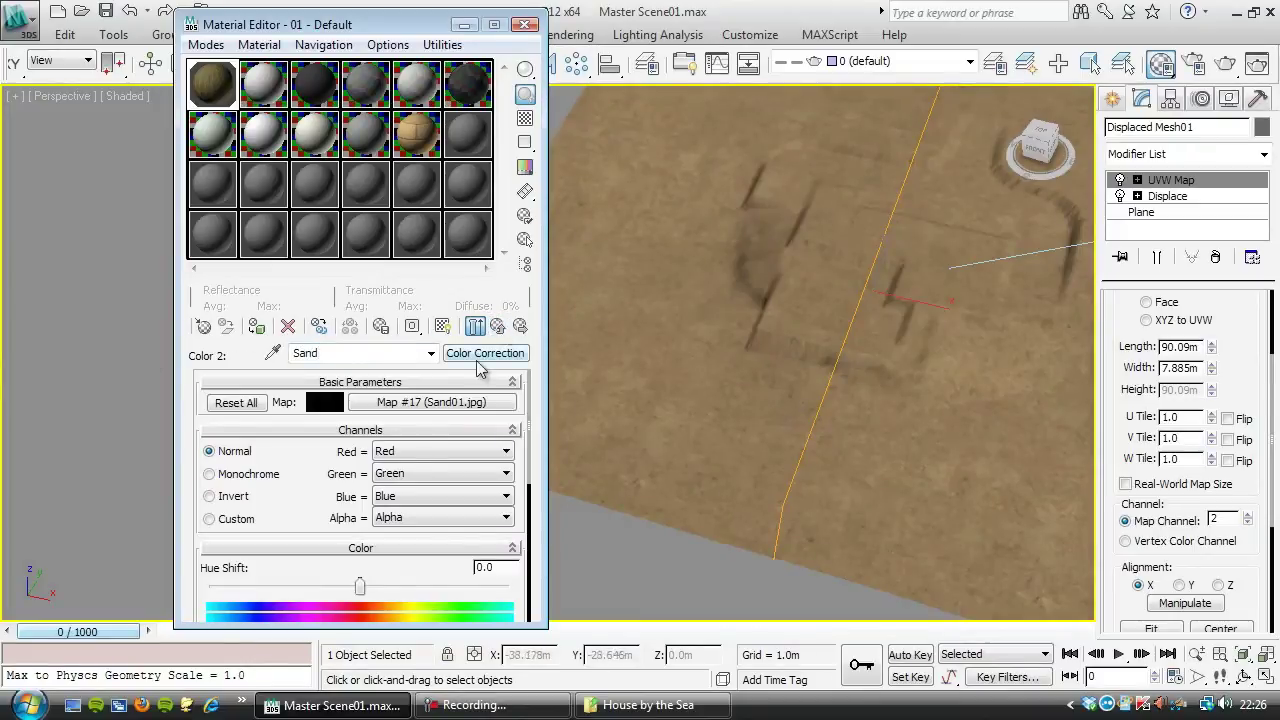
scroll(320, 478, down, 5)
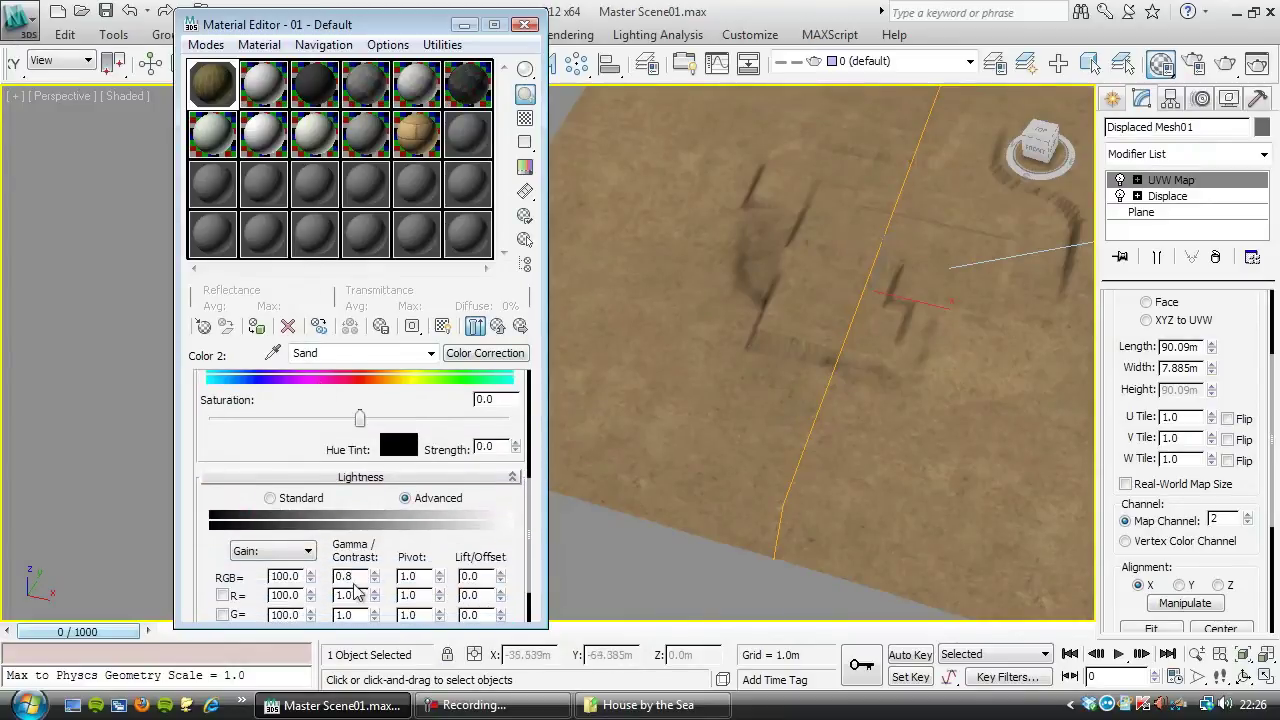
click(497, 326)
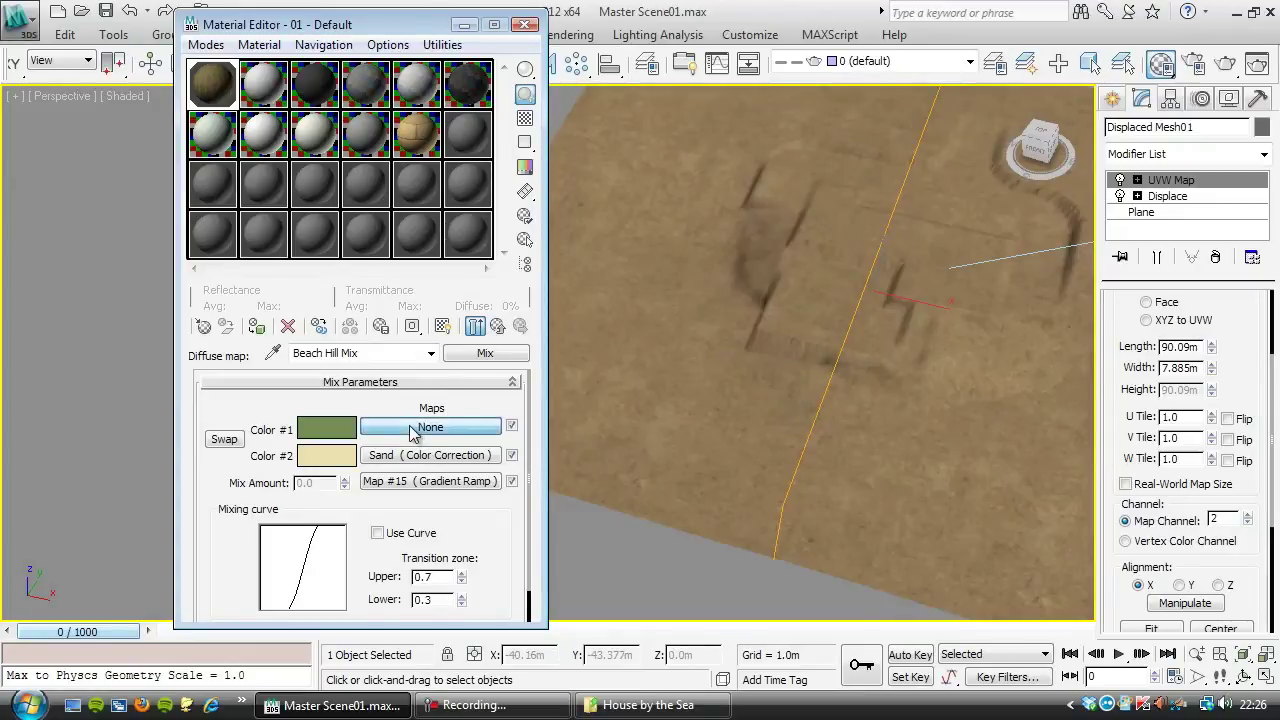
Assign a nested Mix map to Color #1 of Beach Hill Mix and name it Sand Grass
click(413, 431)
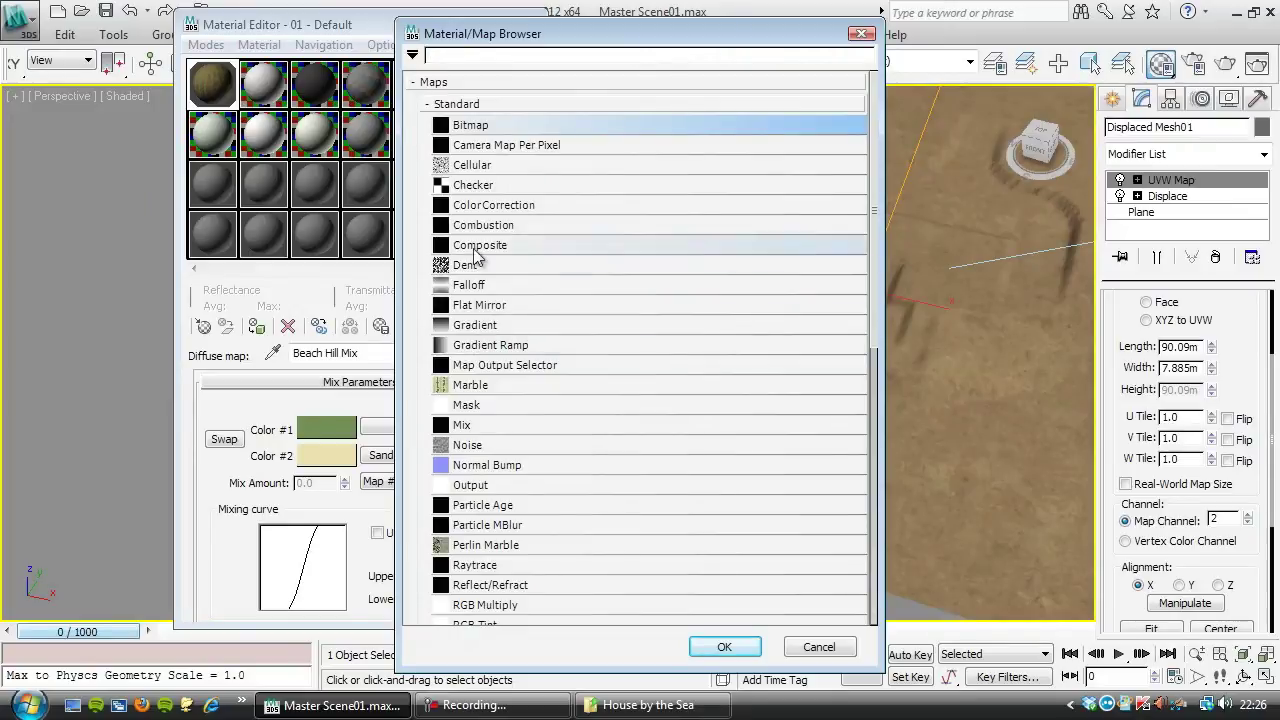
double_click(464, 428)
drag(340, 353, 268, 355)
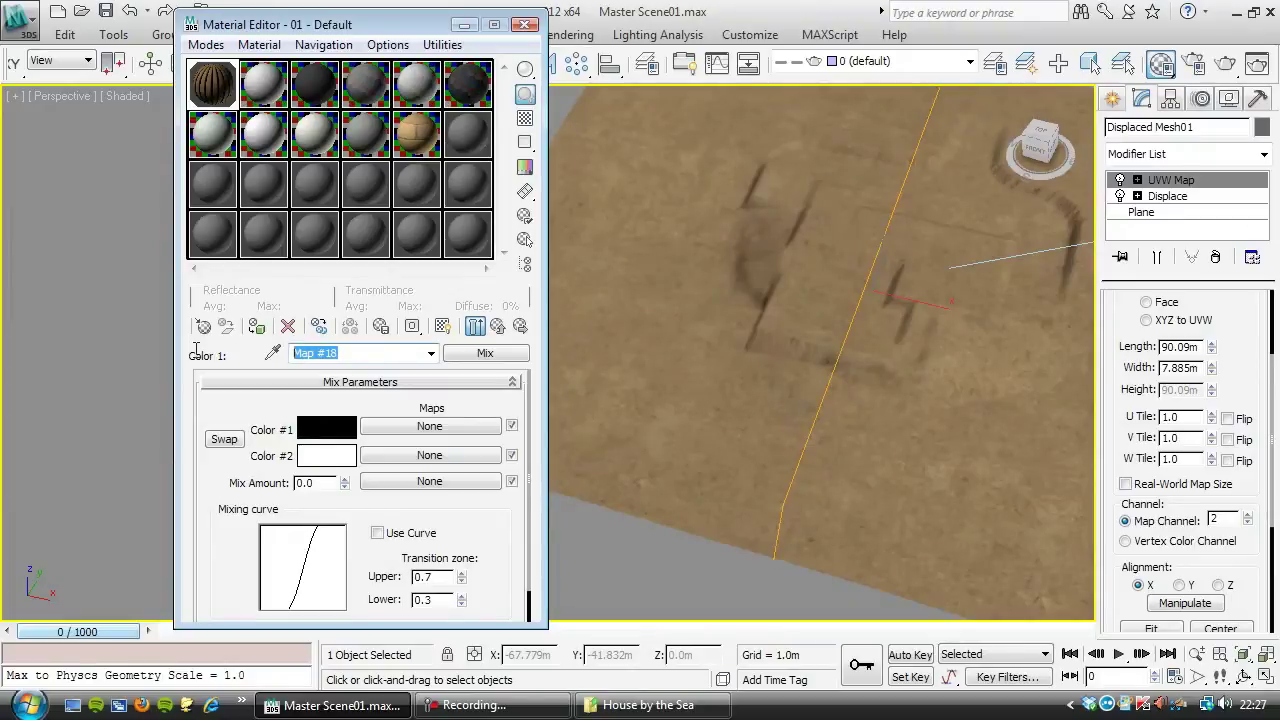
text(Sand Grass)
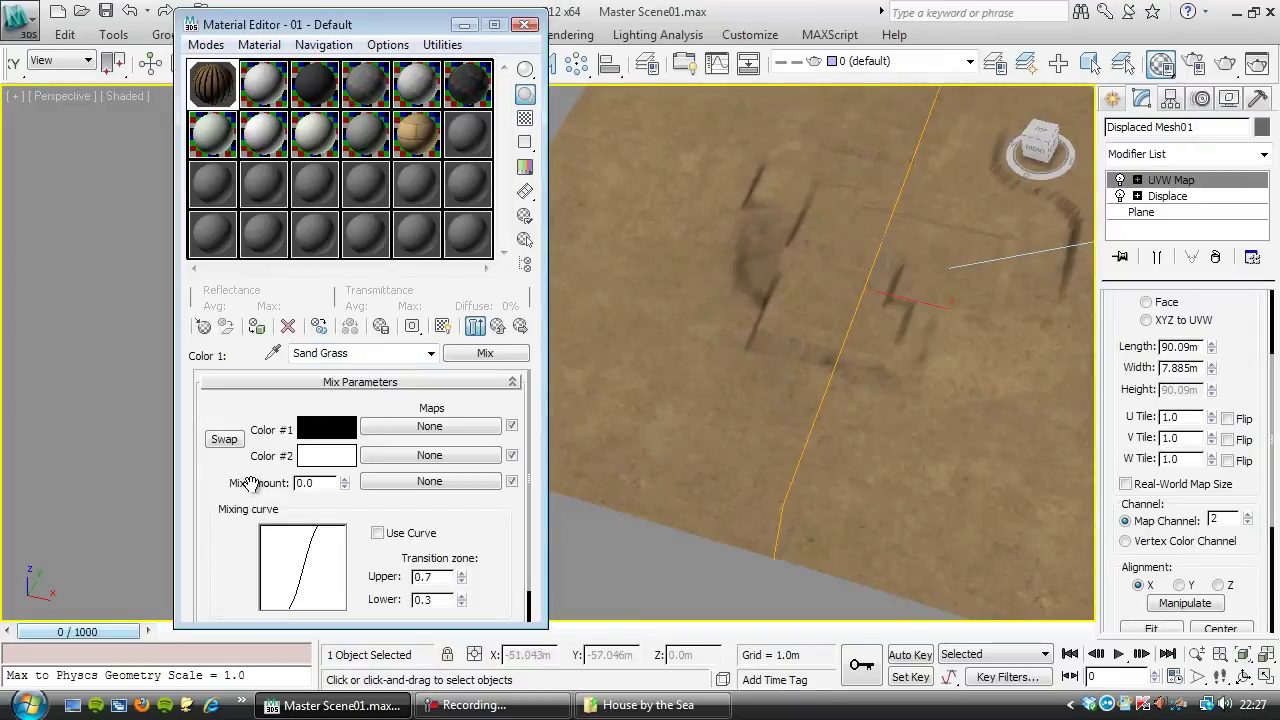
Add a Bitmap to the Mix Amount slot of Sand Grass and select Sandy Grass Mix Map.jpg
key(F9)
key(F9)
click(393, 482)
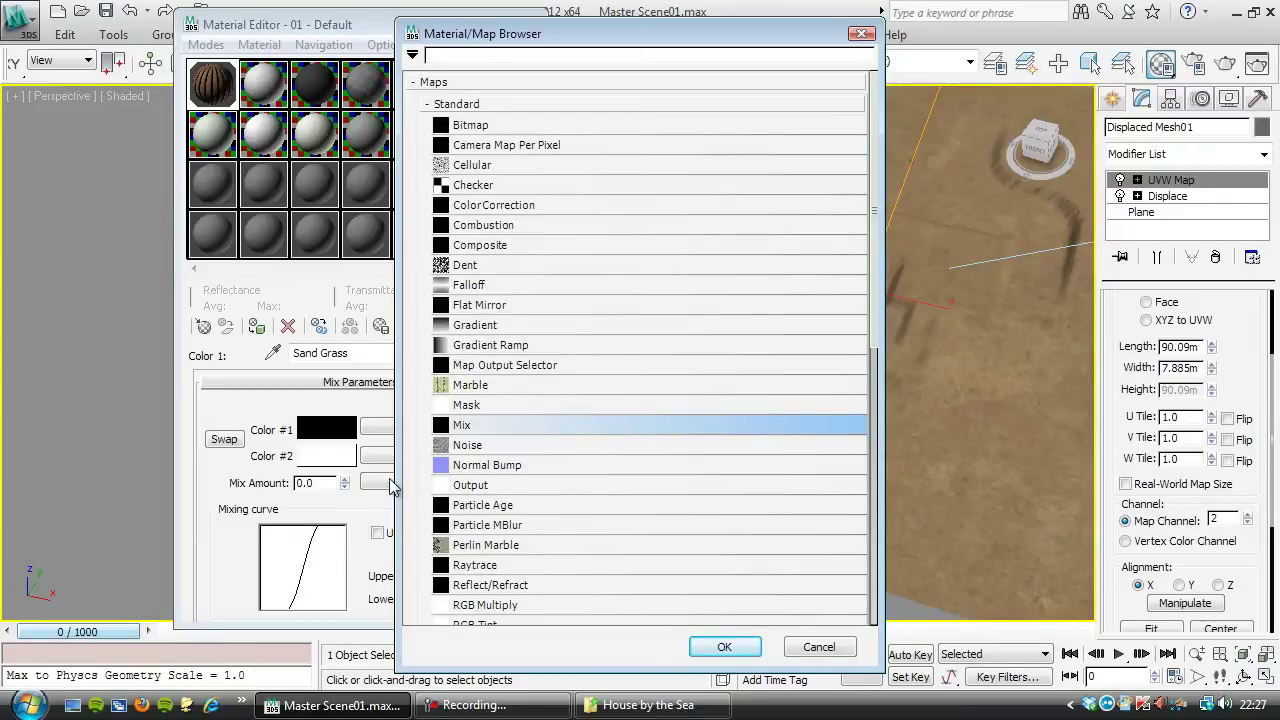
double_click(476, 127)
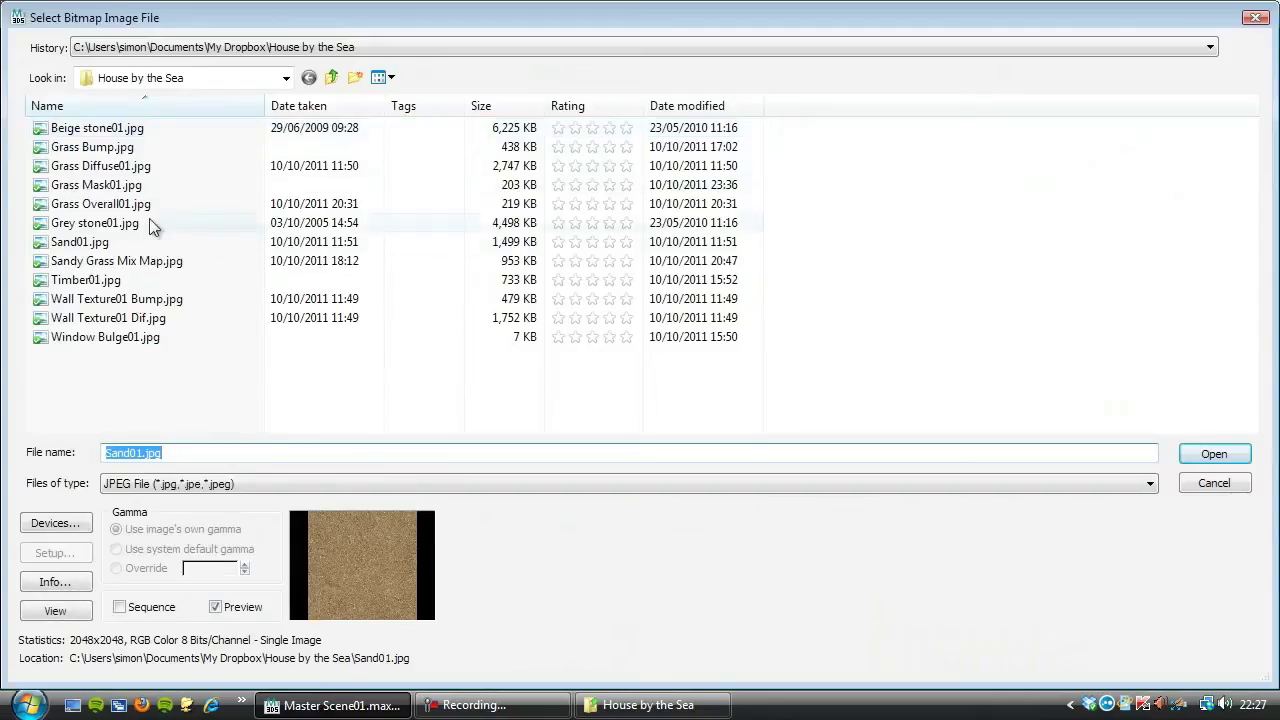
click(74, 263)
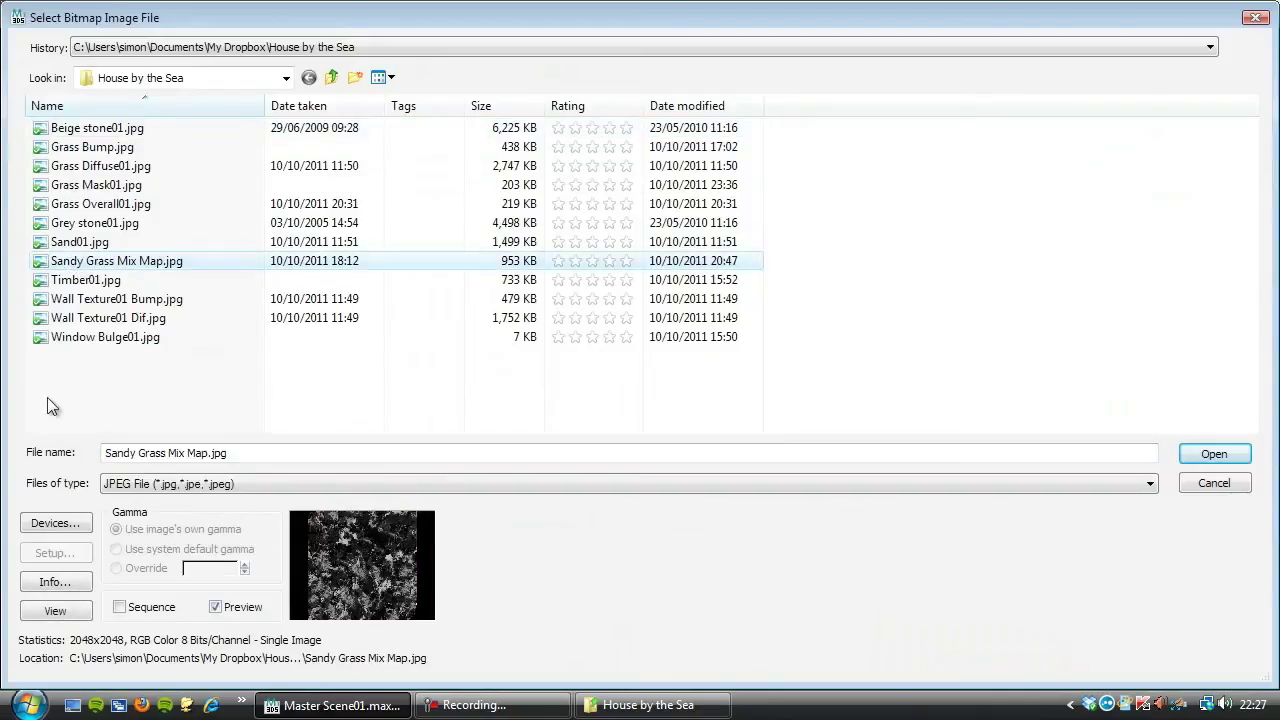
Preview Sandy Grass Mix Map.jpg at full-screen size and examine its black and white areas up close
click(60, 612)
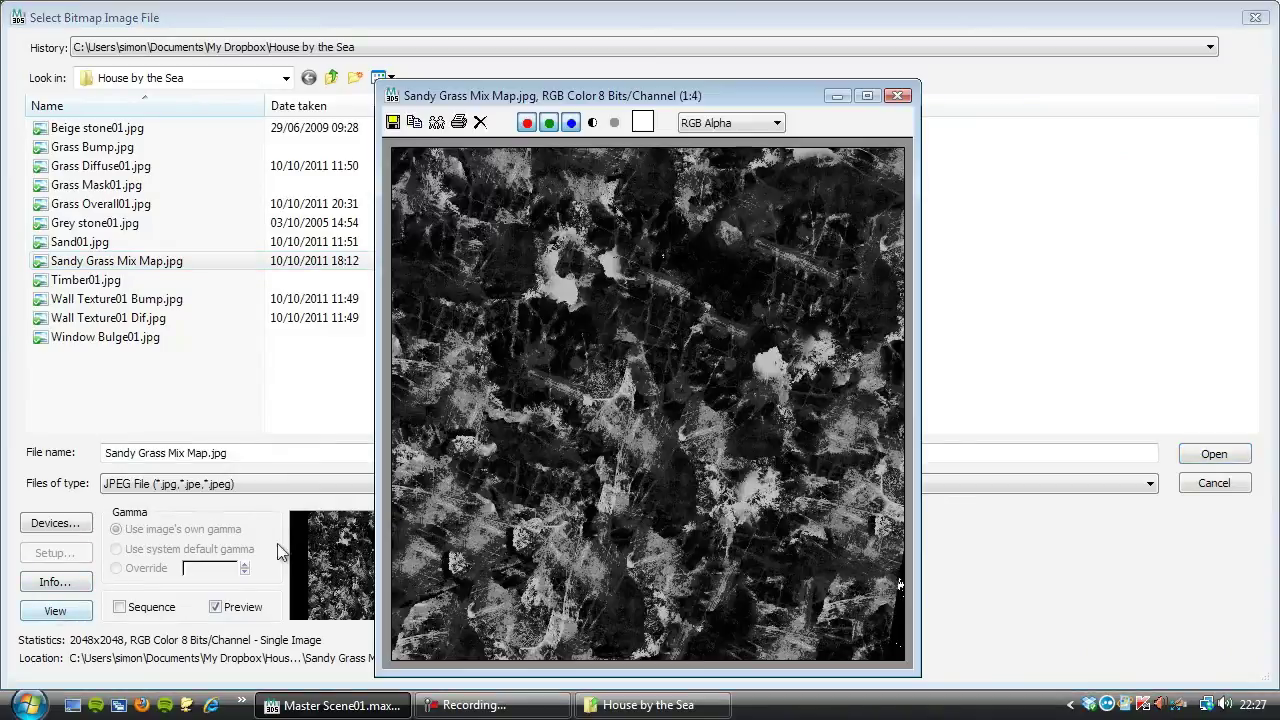
click(868, 96)
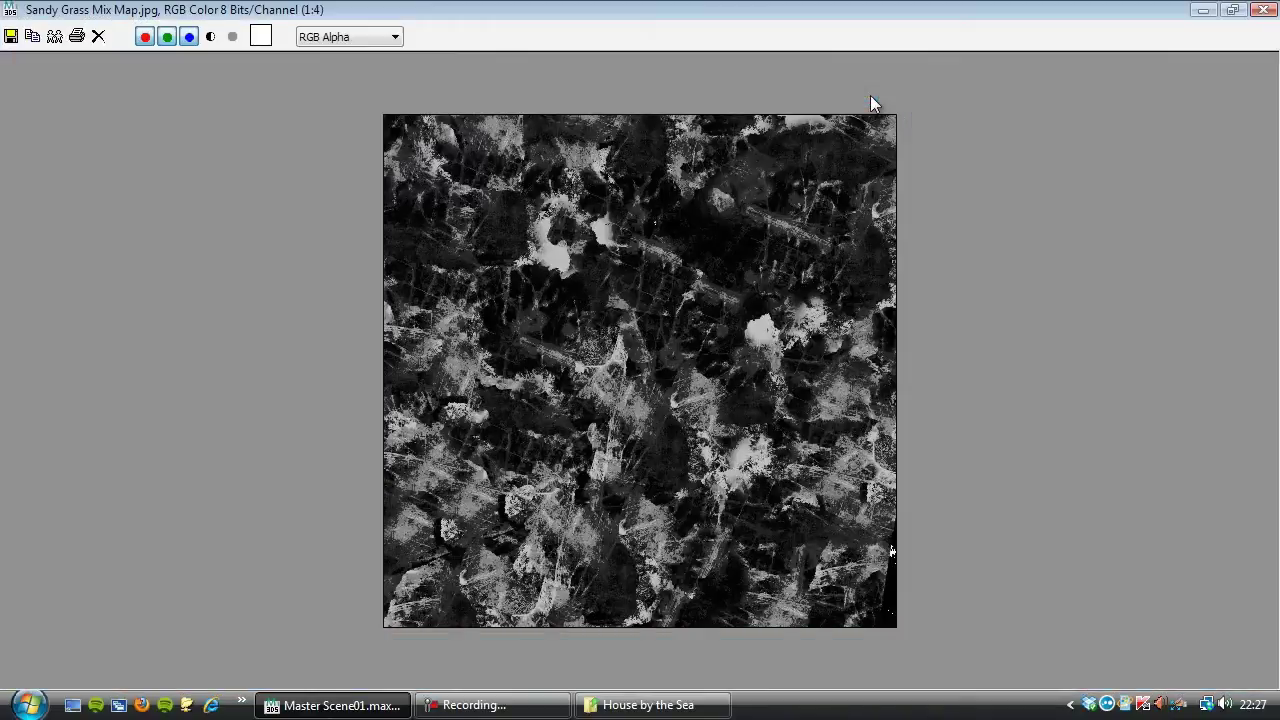
ctrl+click(650, 363)
scroll(634, 349, down, 3)
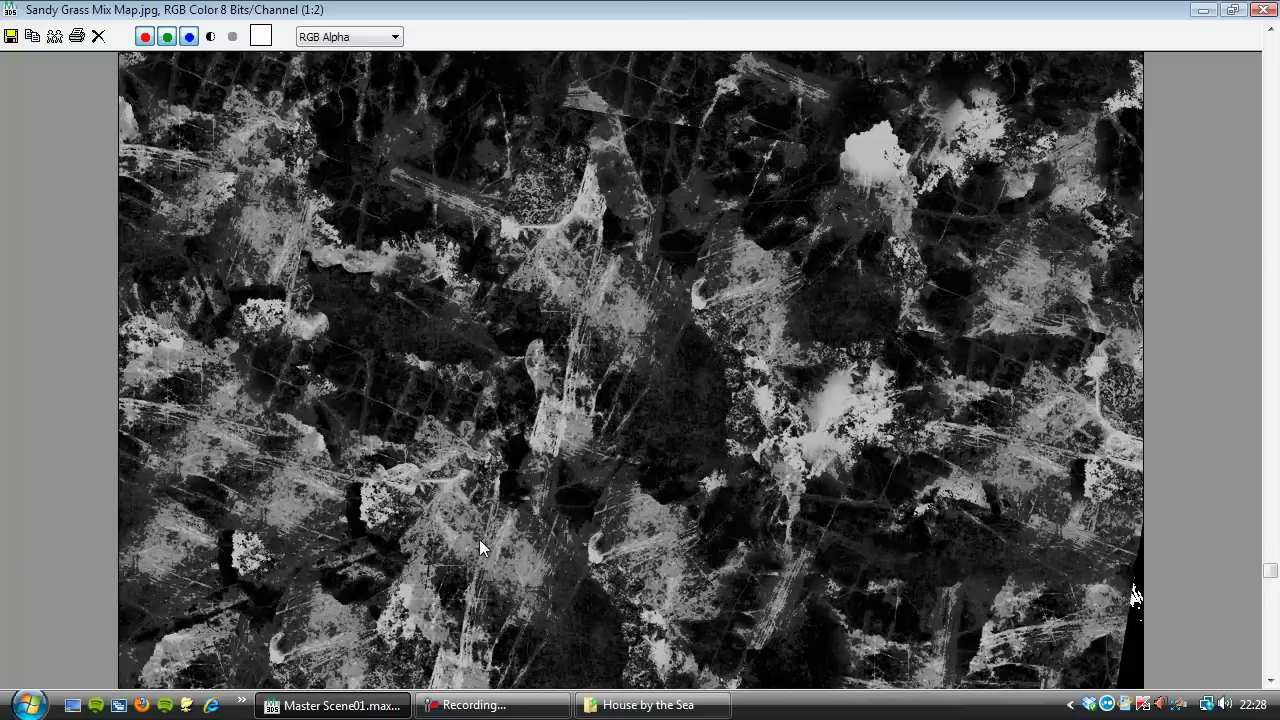
scroll(504, 470, down, 2)
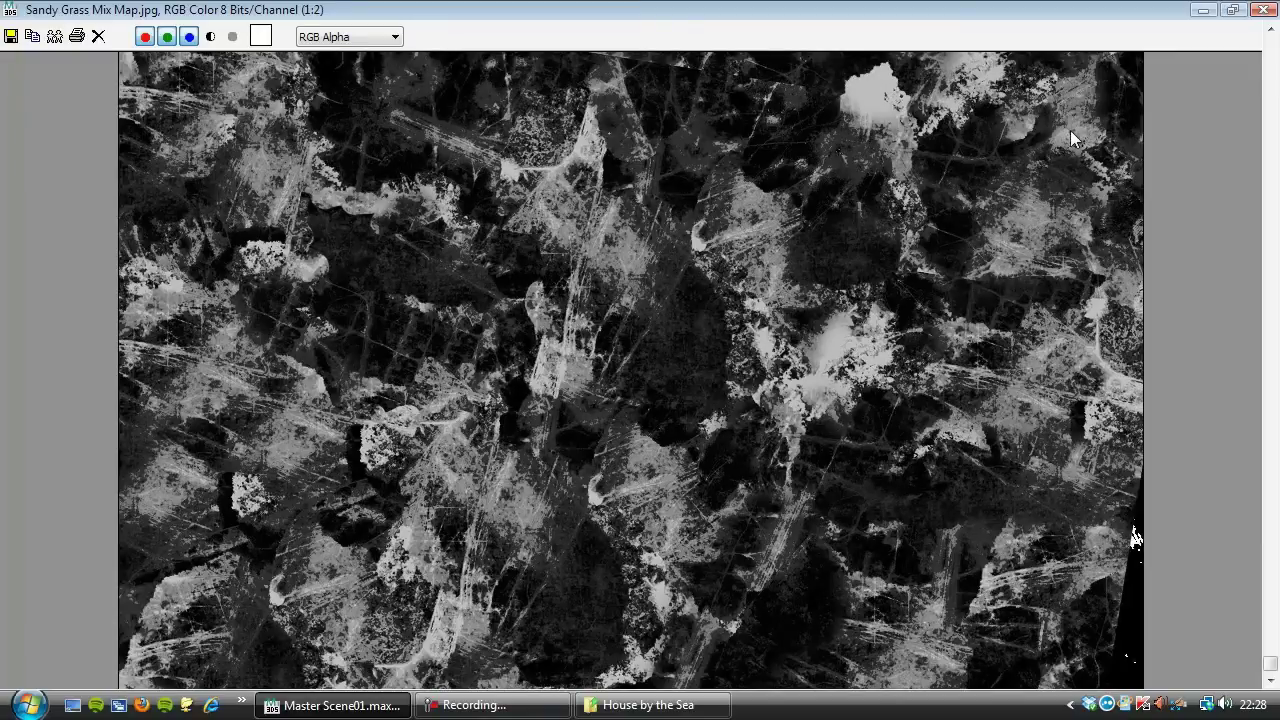
ctrl+right_click(618, 298)
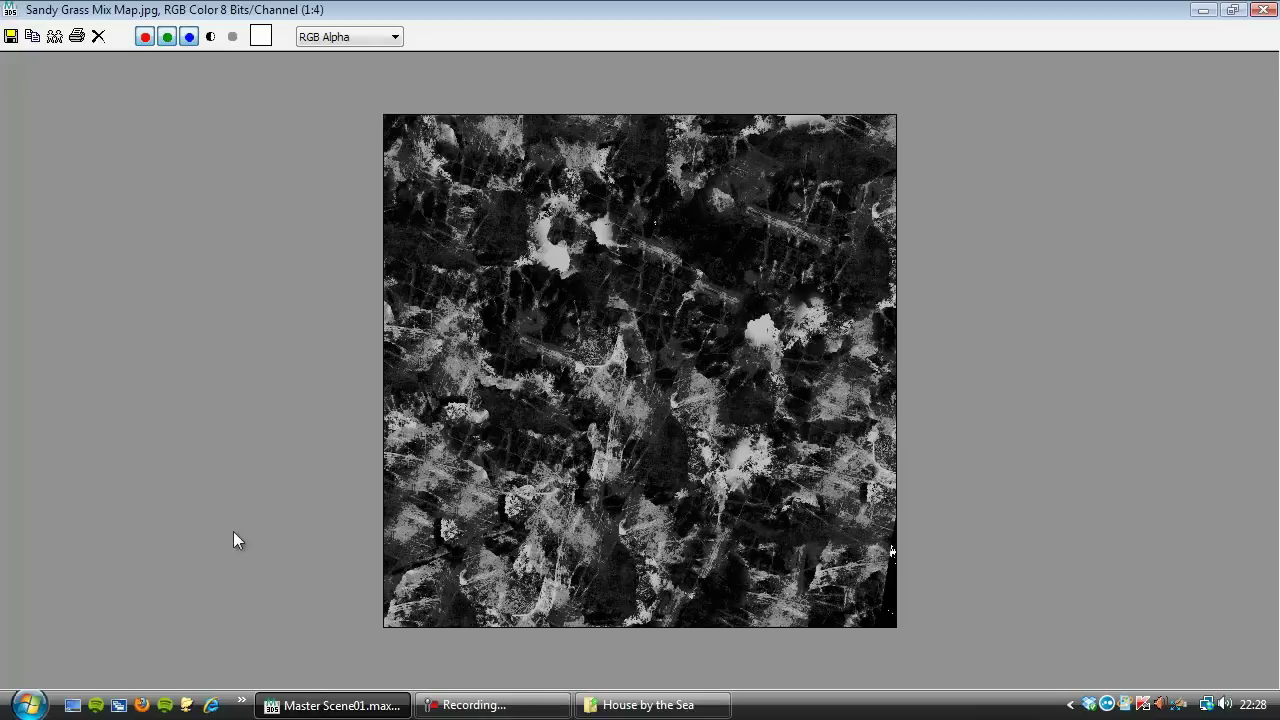
click(1264, 12)
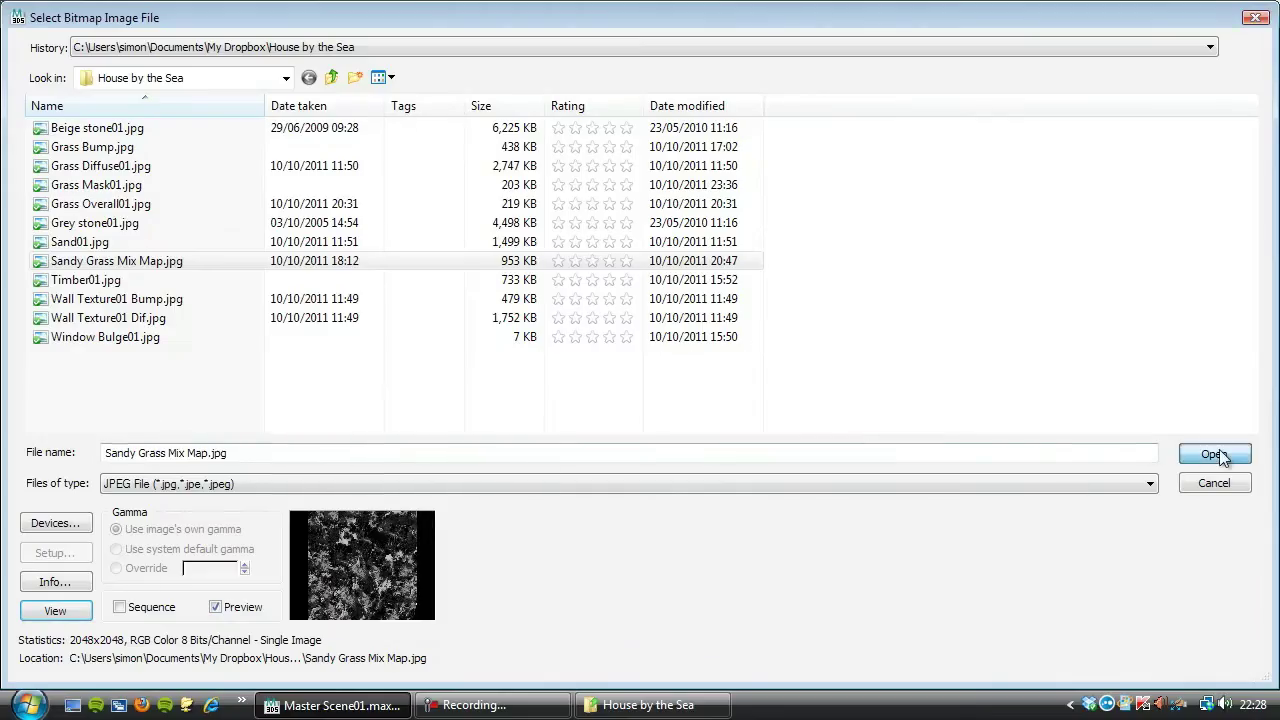
Load Sandy Grass Mix Map.jpg, display it on the terrain and set its real-world size to 90 m wide by 90 m high
click(1214, 455)
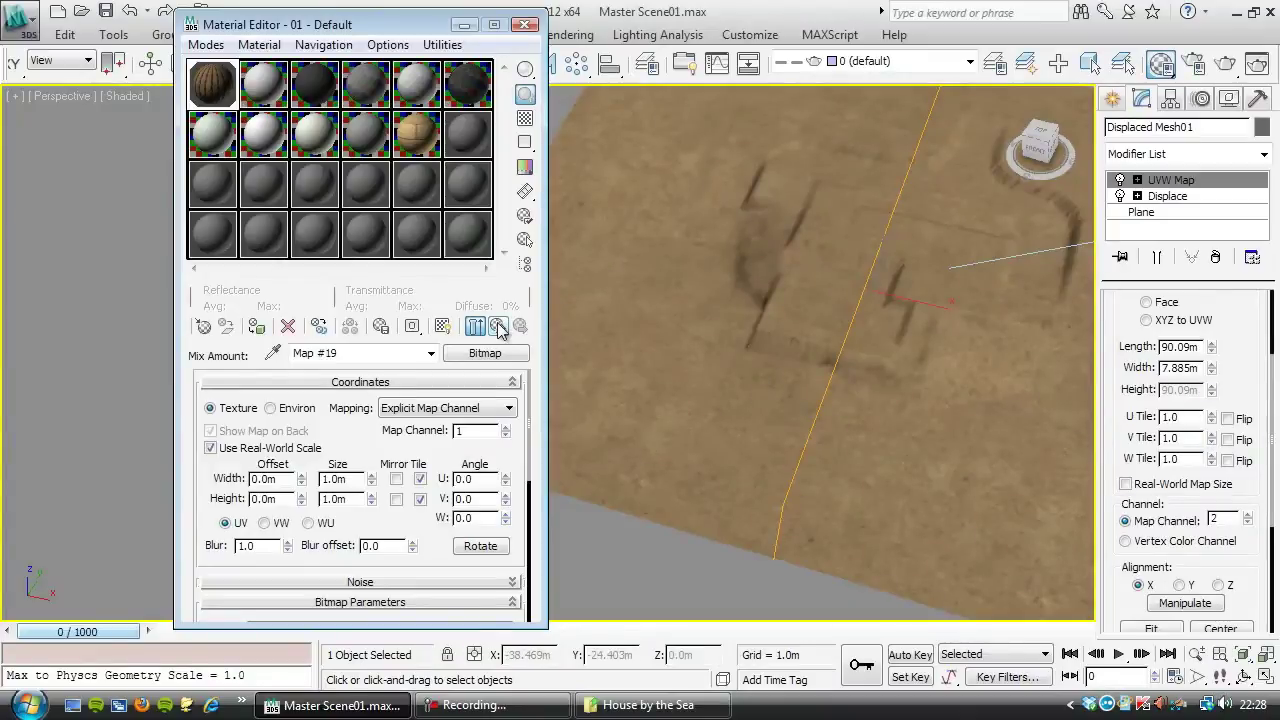
click(443, 326)
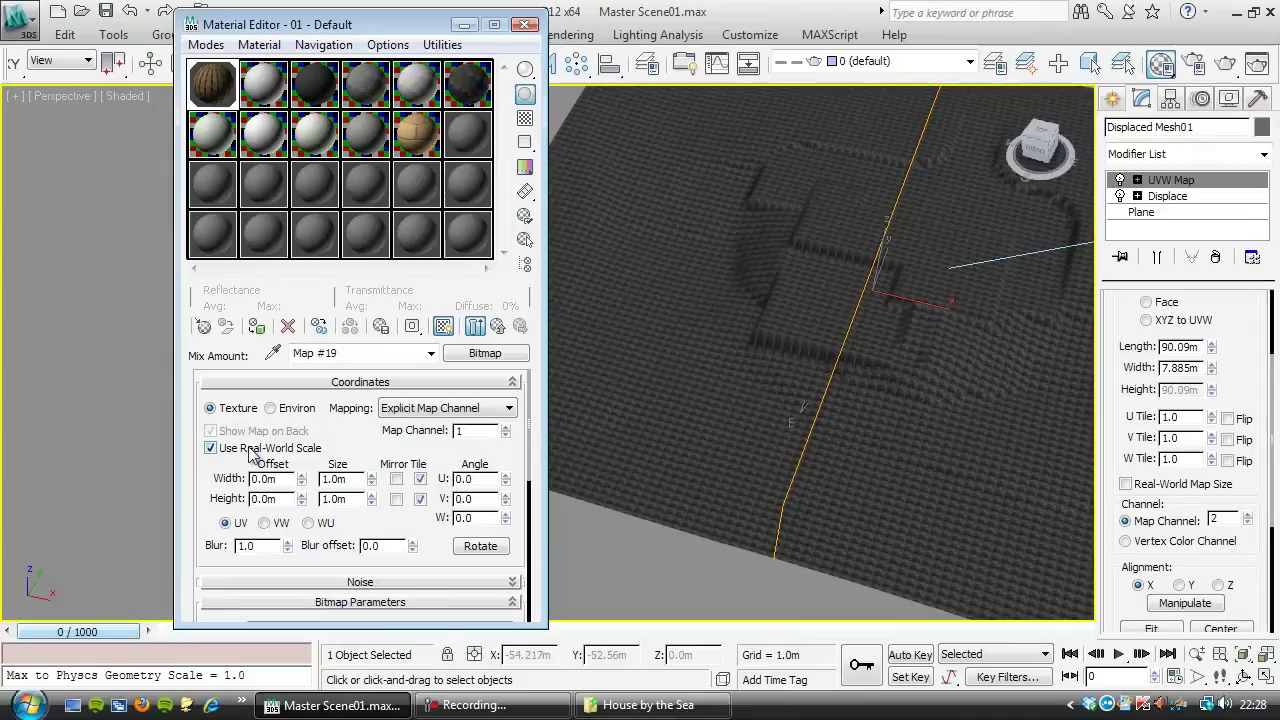
drag(358, 479, 280, 481)
text(90)
key(Tab)
text(90)
key(Return)
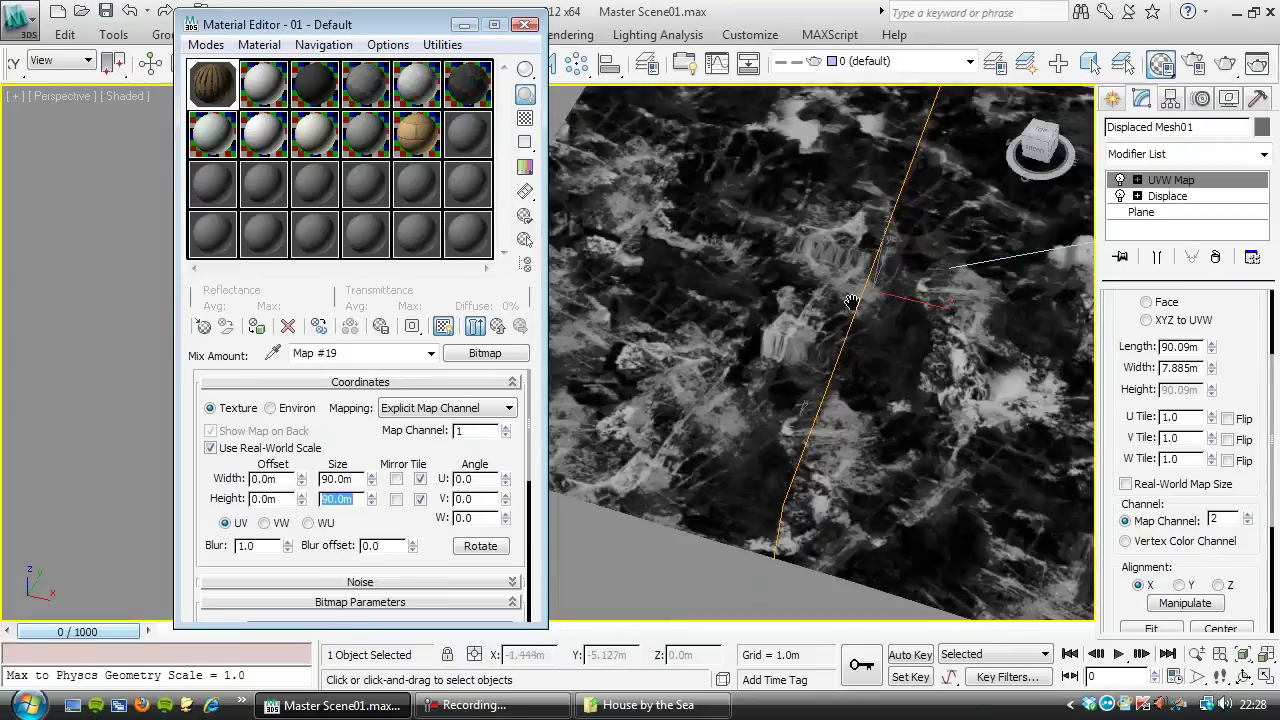
Check the base Plane's dimensions and examine how the mix map covers the terrain
scroll(854, 302, down, 3)
alt+middle_drag(800, 330, 790, 375)
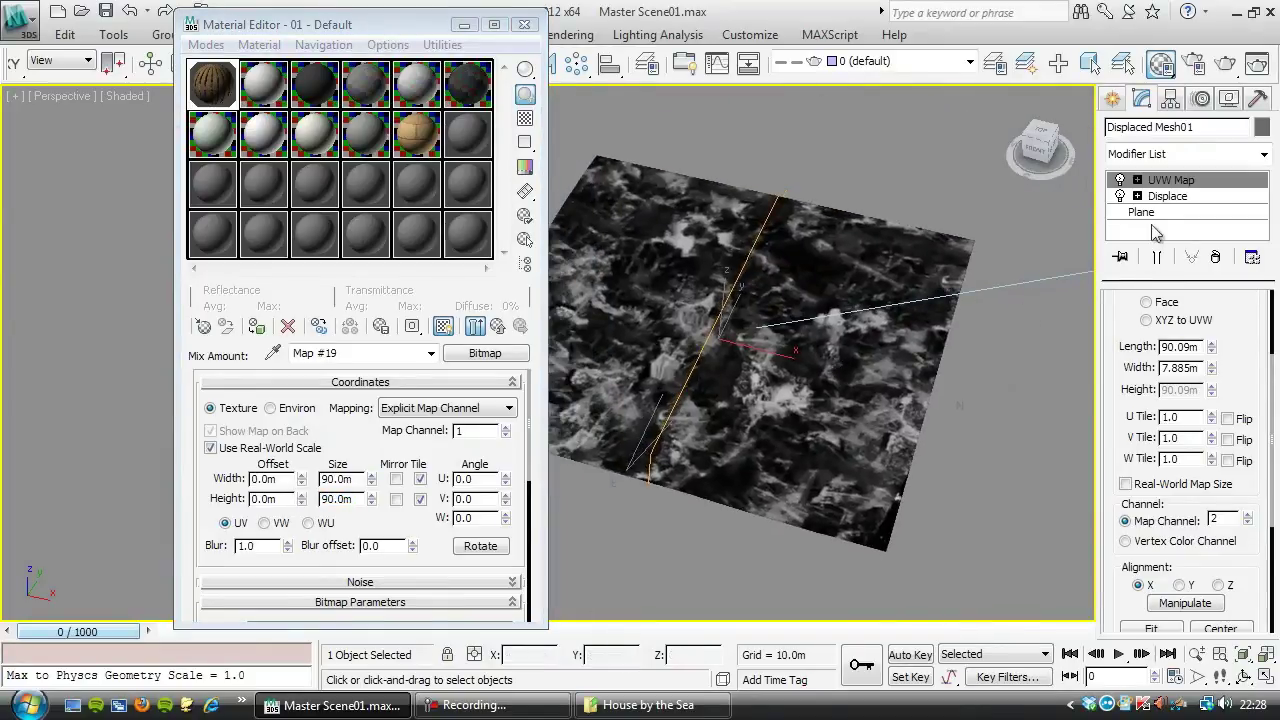
click(1145, 213)
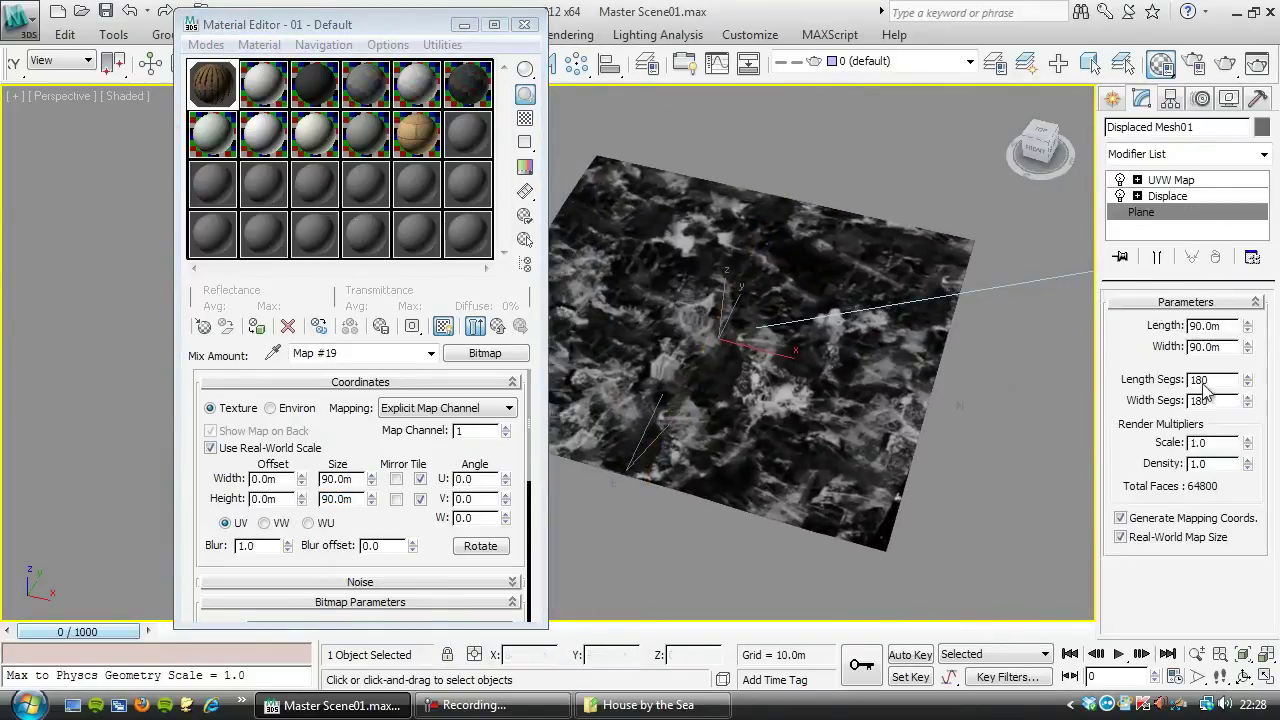
click(1196, 183)
middle_drag(760, 379, 779, 401)
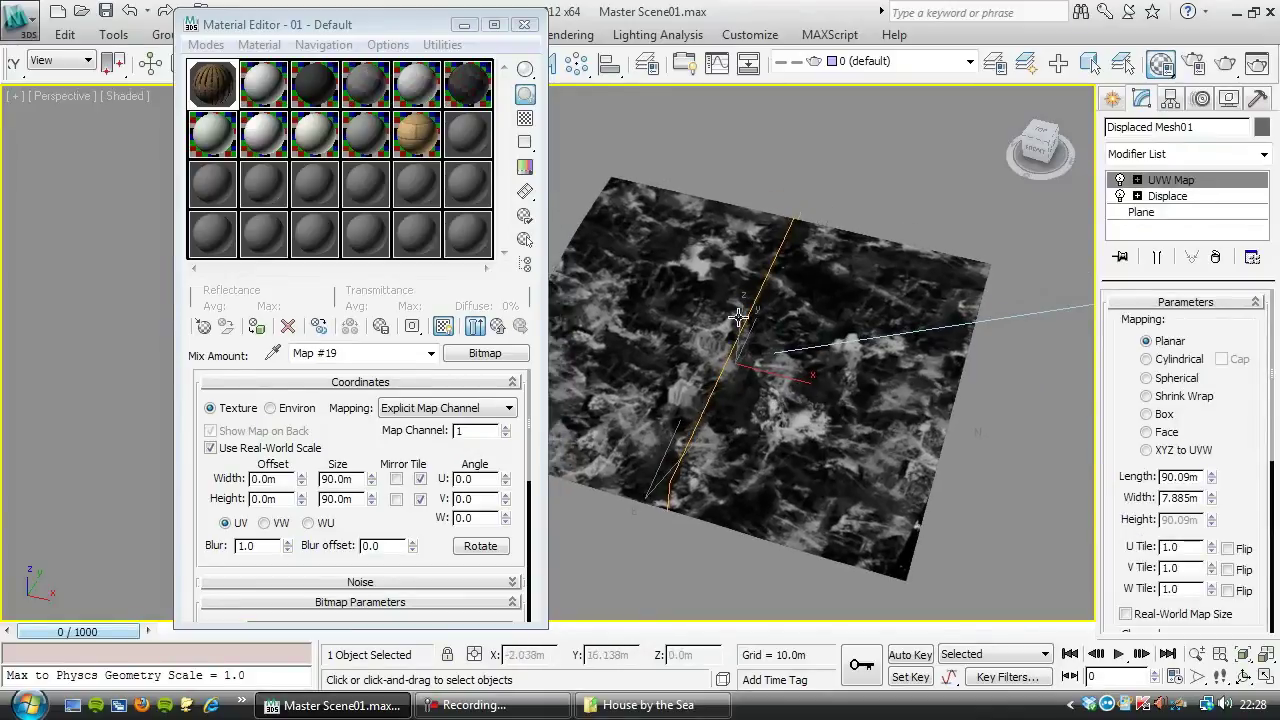
alt+middle_drag(661, 354, 635, 299)
scroll(635, 299, up, 3)
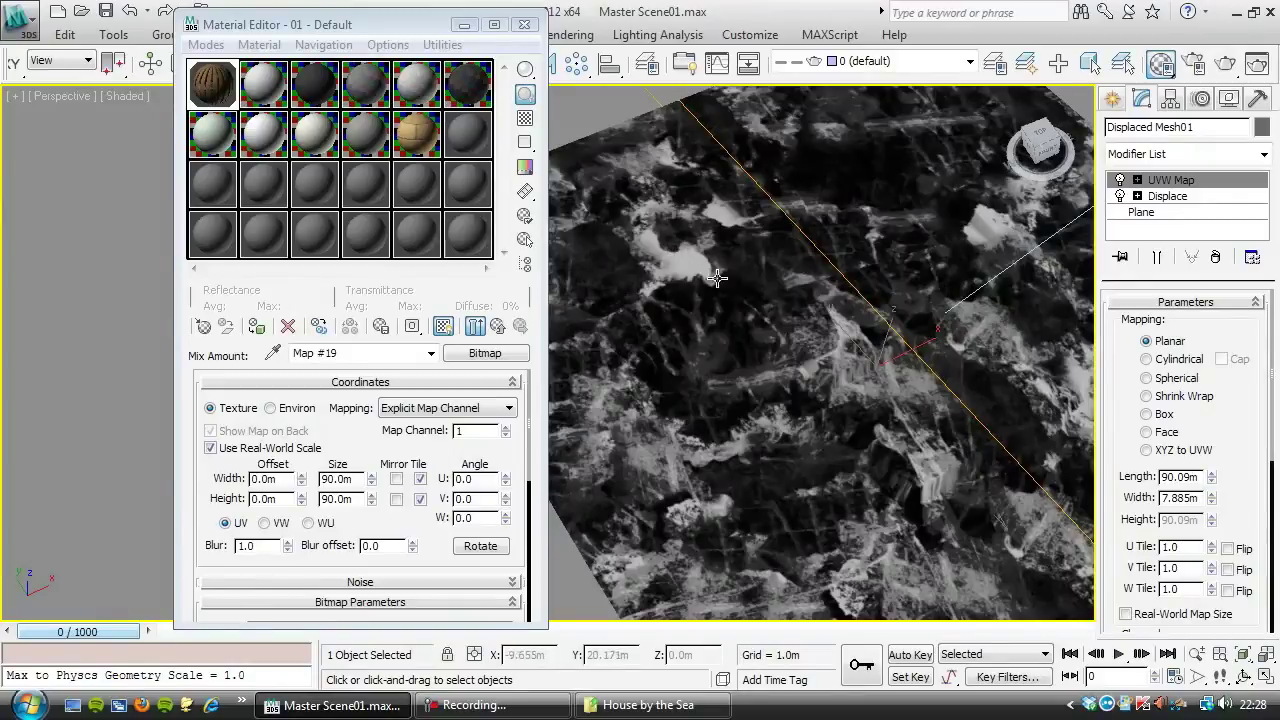
middle_drag(708, 279, 725, 314)
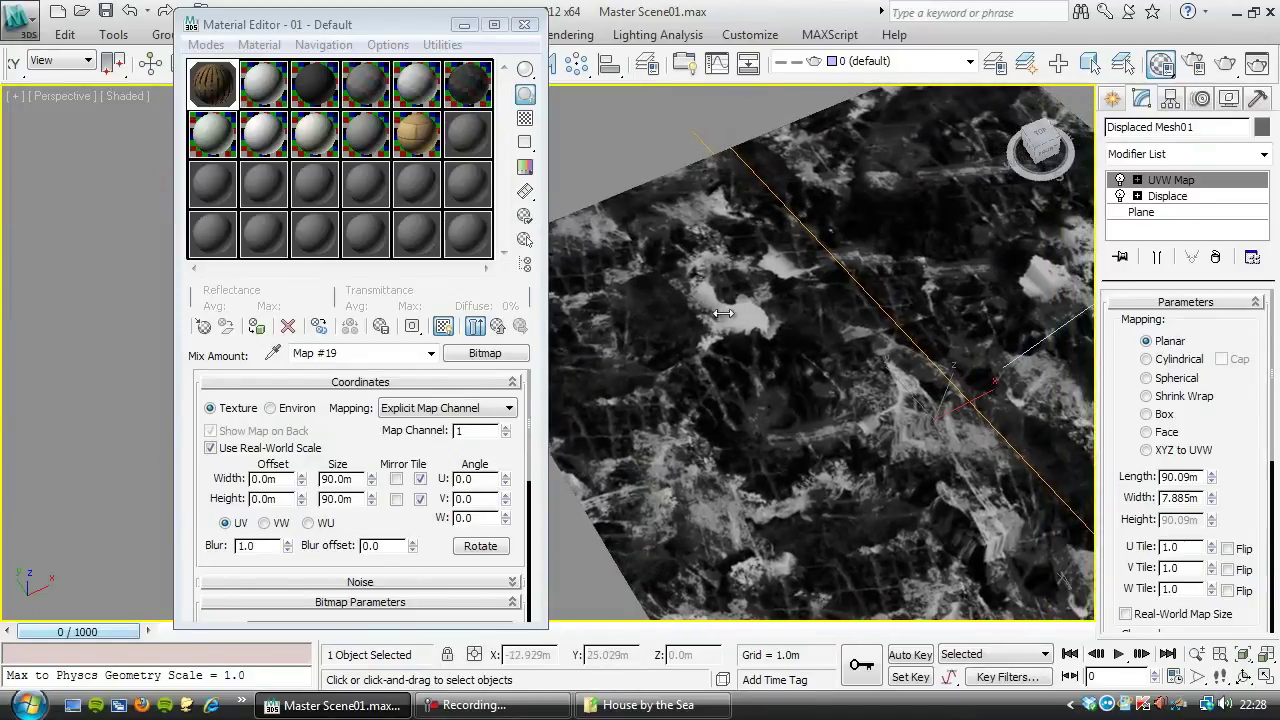
Return to the Sand Grass Mix level and set Color #1 to olive green (RGB 91, 105, 15)
click(498, 328)
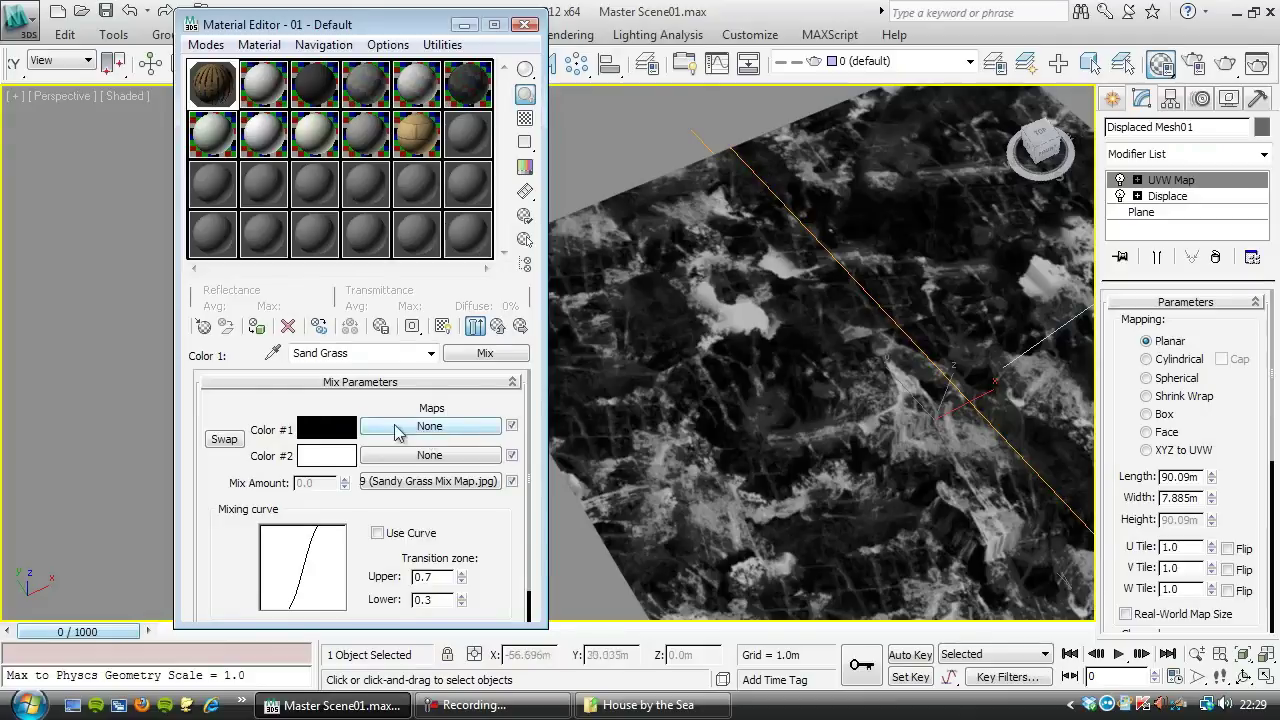
click(326, 428)
click(433, 225)
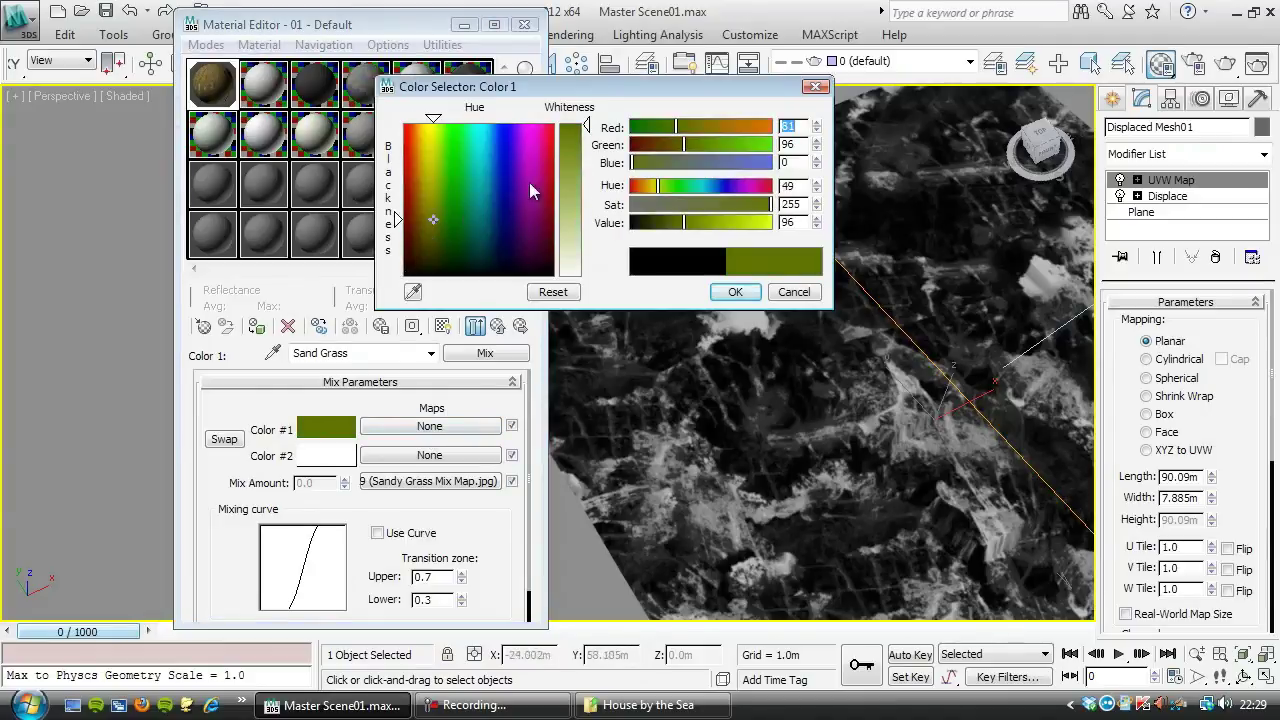
drag(588, 126, 588, 134)
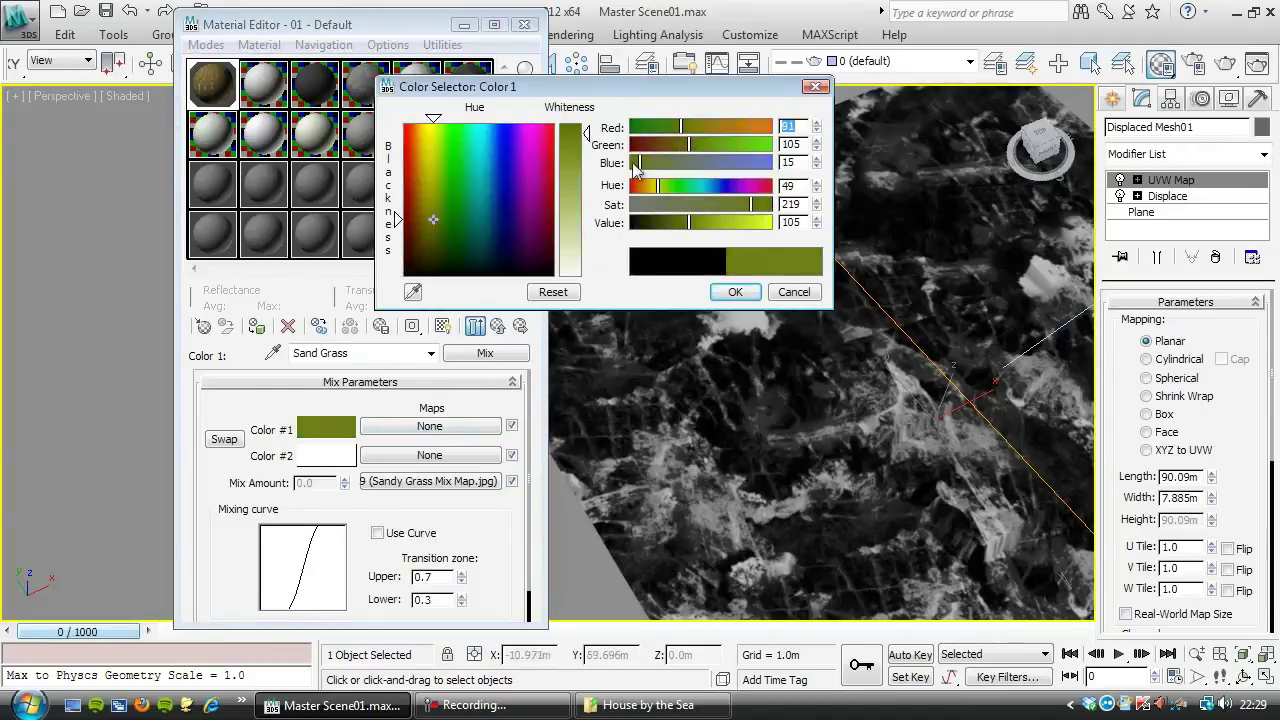
click(735, 291)
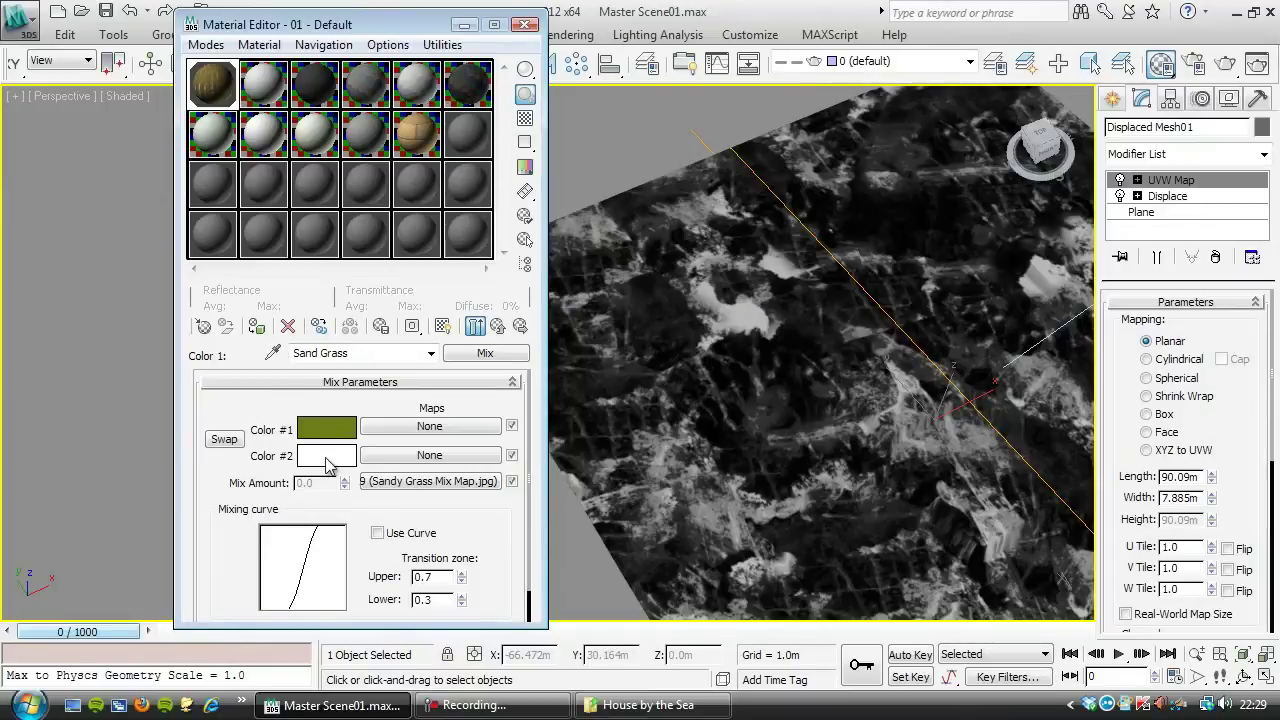
Set Color #2 of Sand Grass to a pale sand colour (RGB 201, 185, 122)
click(326, 458)
drag(404, 272, 425, 186)
drag(571, 256, 580, 198)
drag(426, 120, 424, 120)
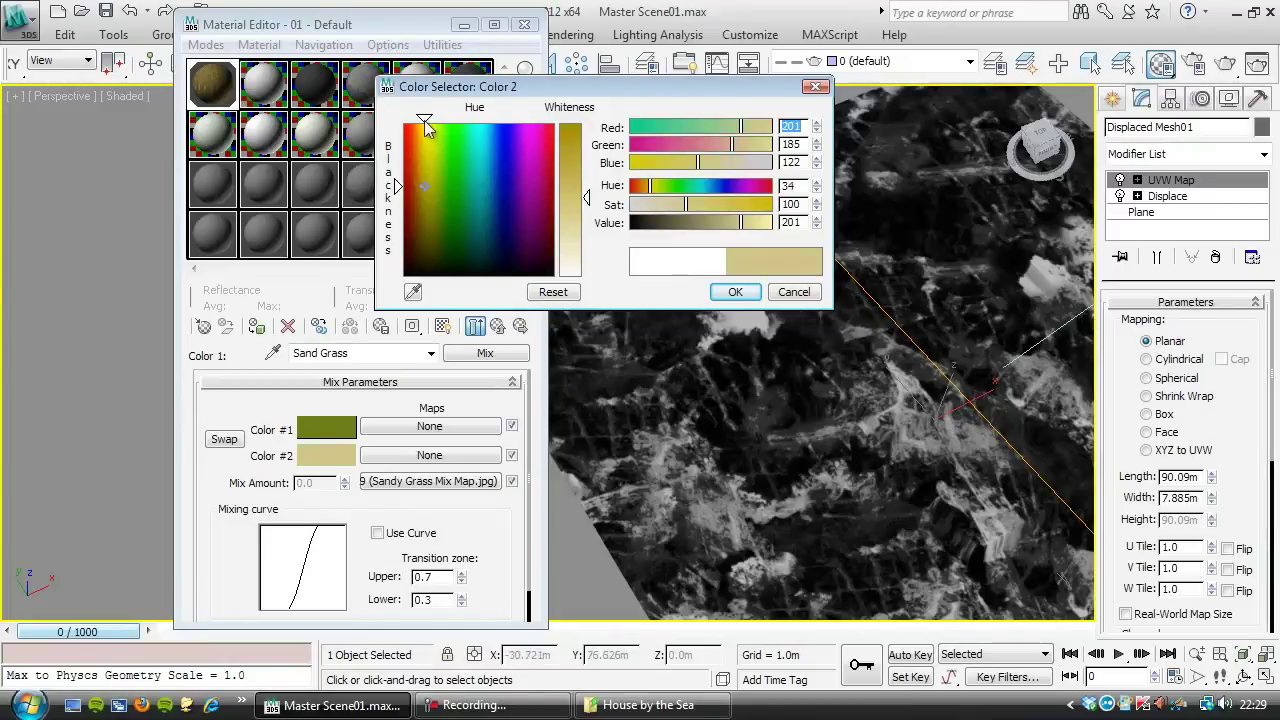
click(733, 292)
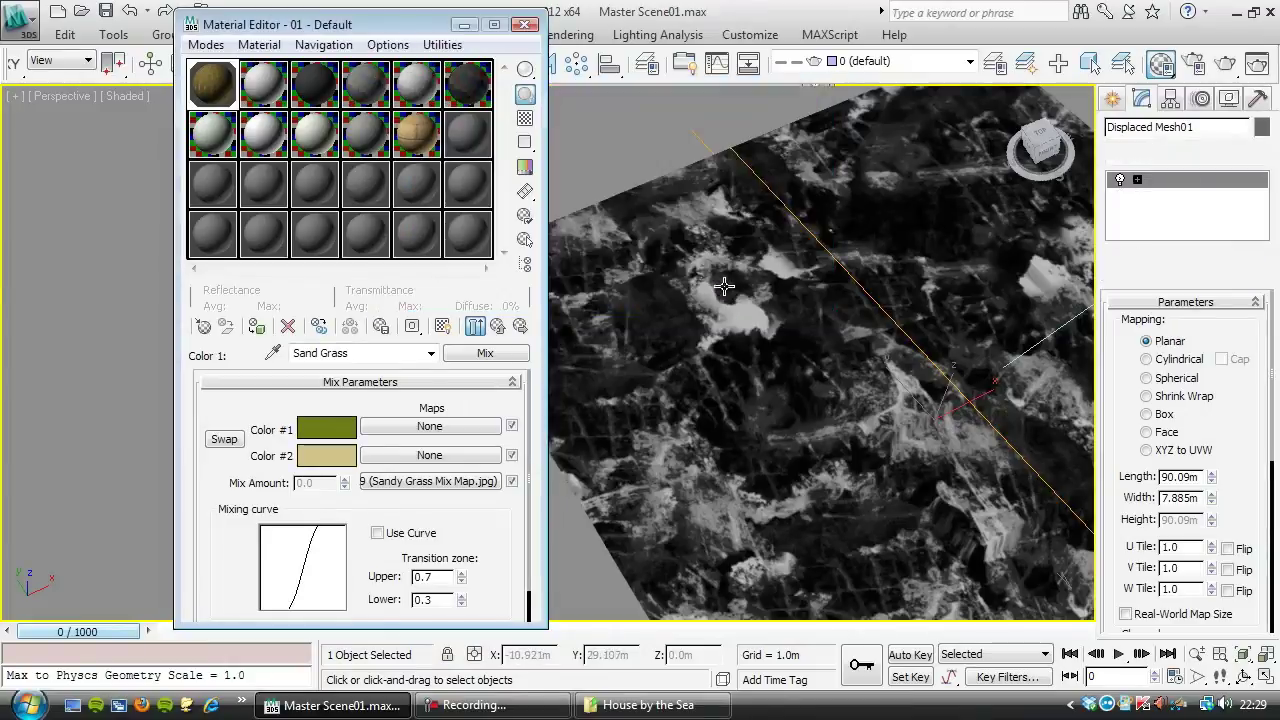
Assign a Color Correction map to Color #1 of Sand Grass and name it Grass
click(461, 427)
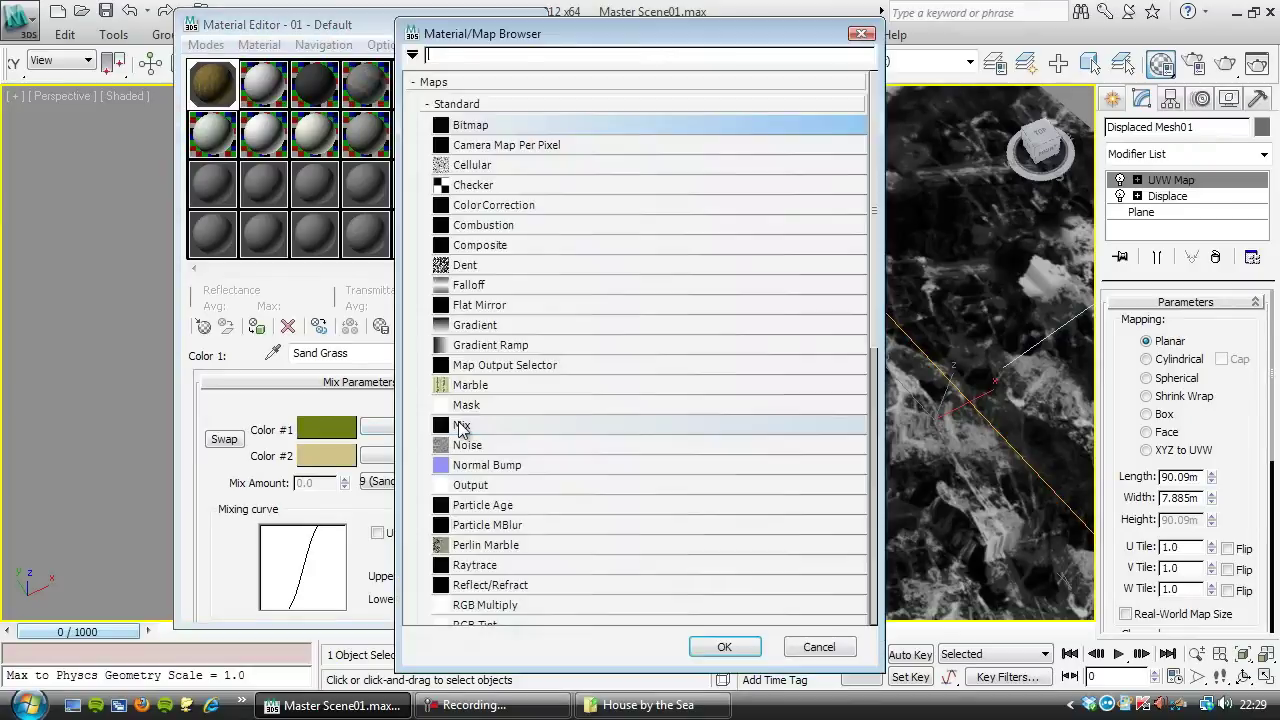
click(507, 206)
double_click(507, 206)
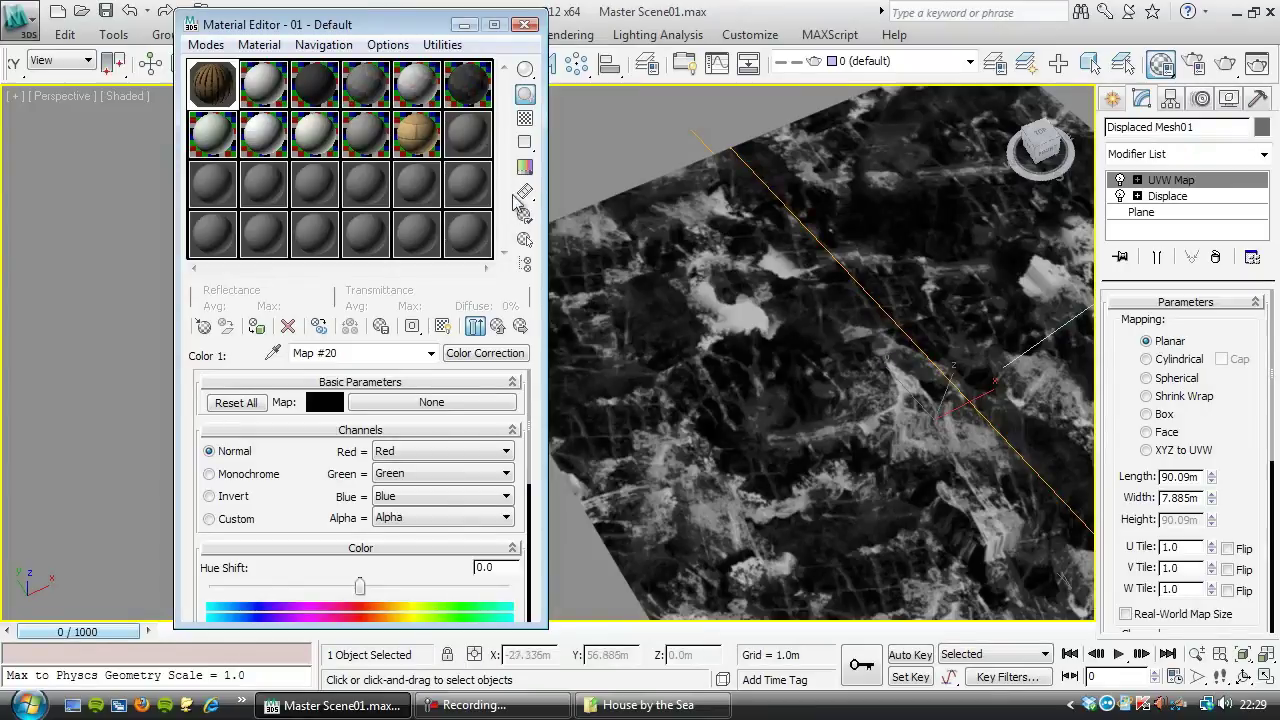
drag(343, 353, 173, 352)
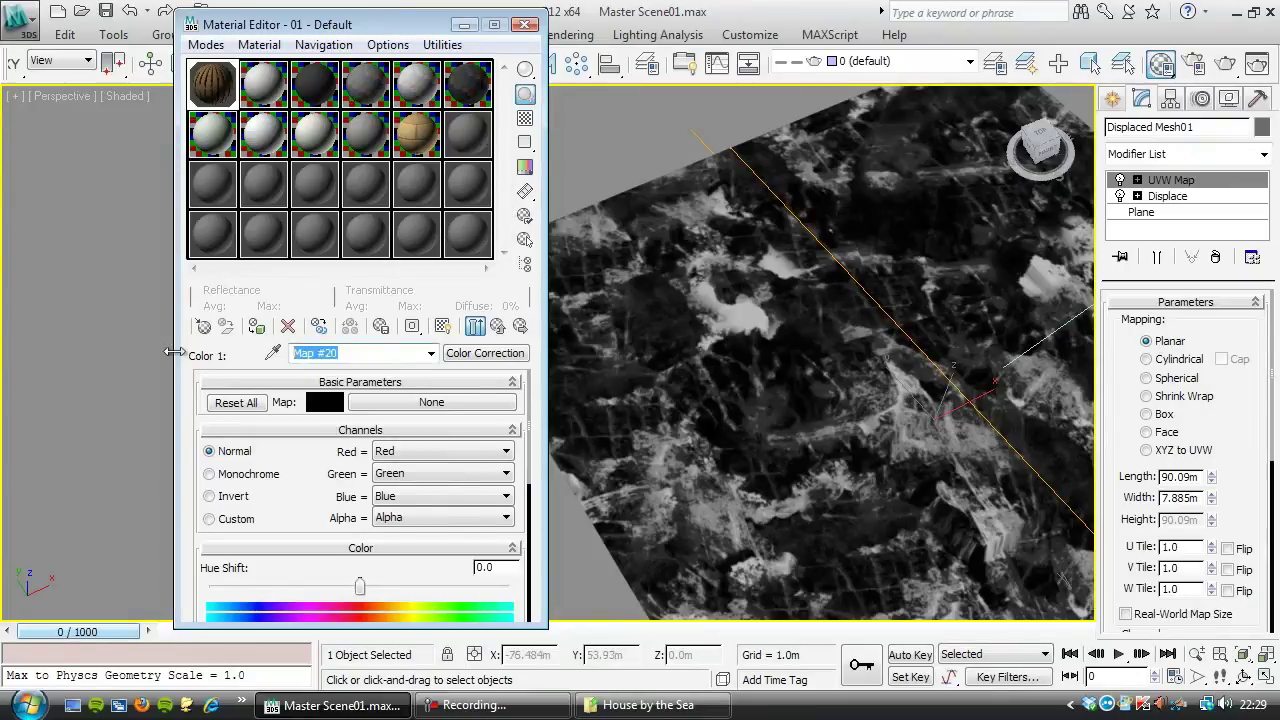
text(Gra)
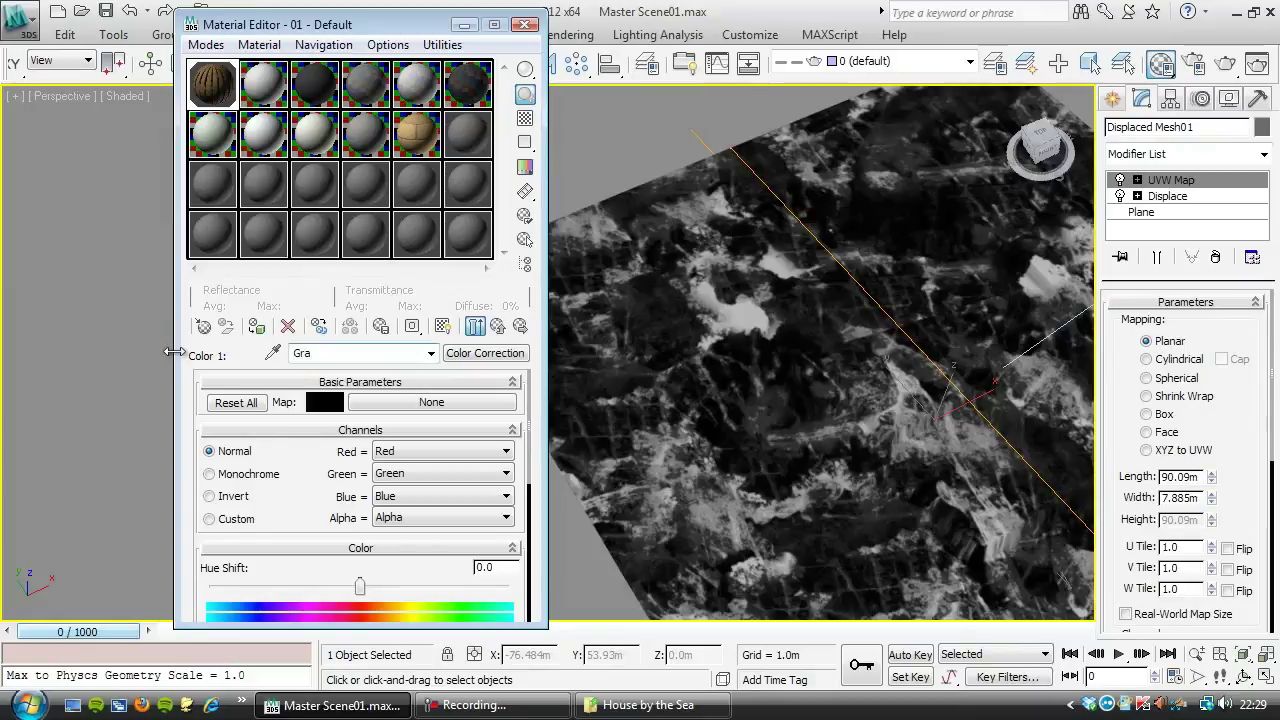
text(ss)
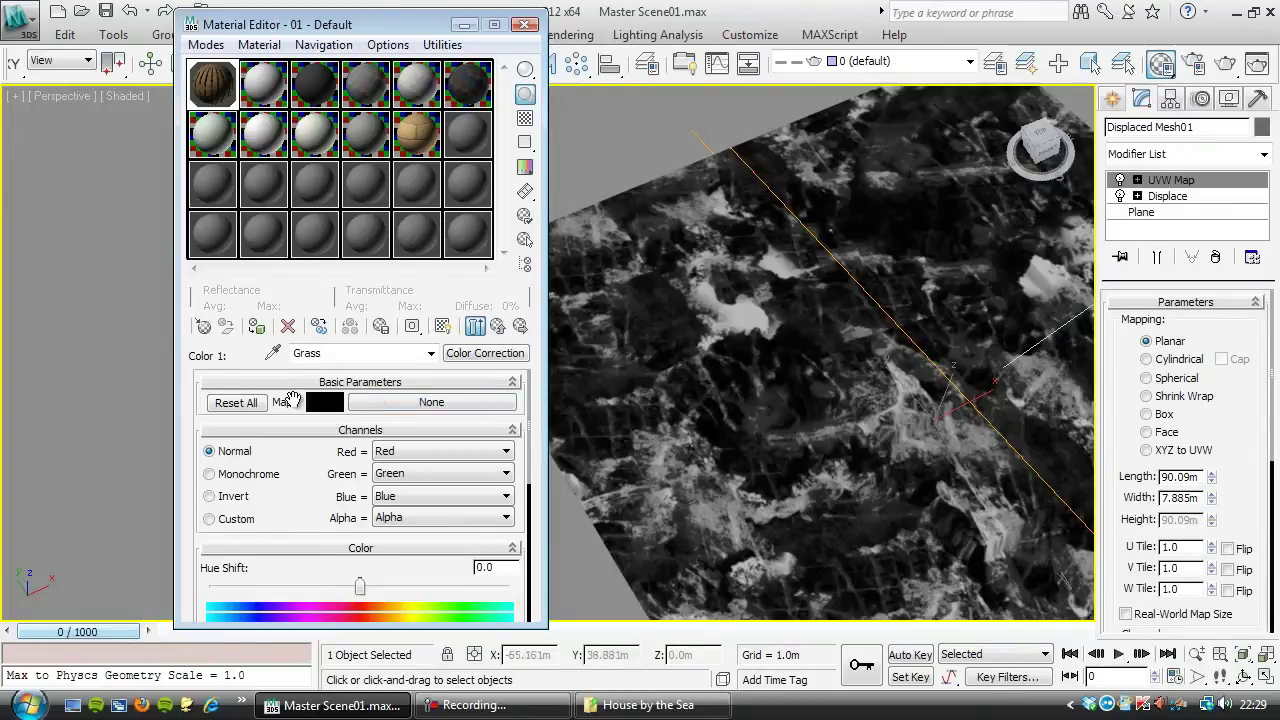
Nest a Mix map inside Grass and choose Grass Diffuse01.jpg as the Bitmap for its Color #1
click(395, 412)
double_click(463, 425)
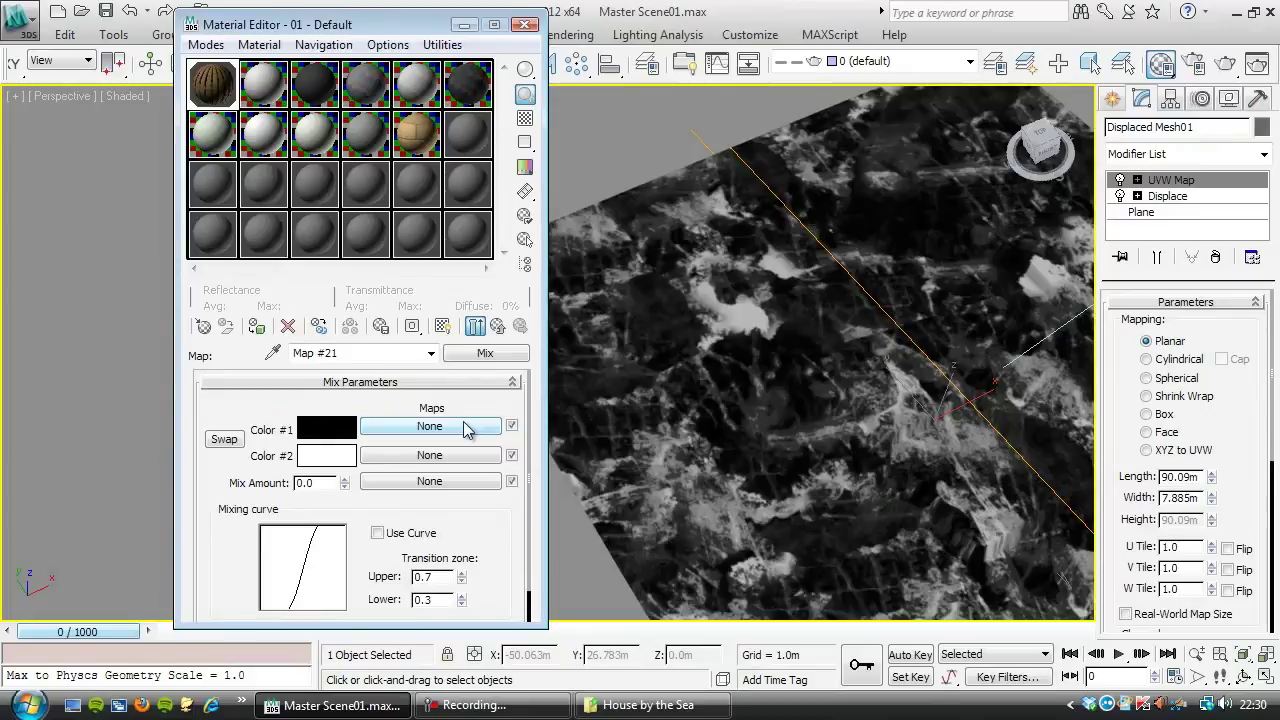
click(465, 428)
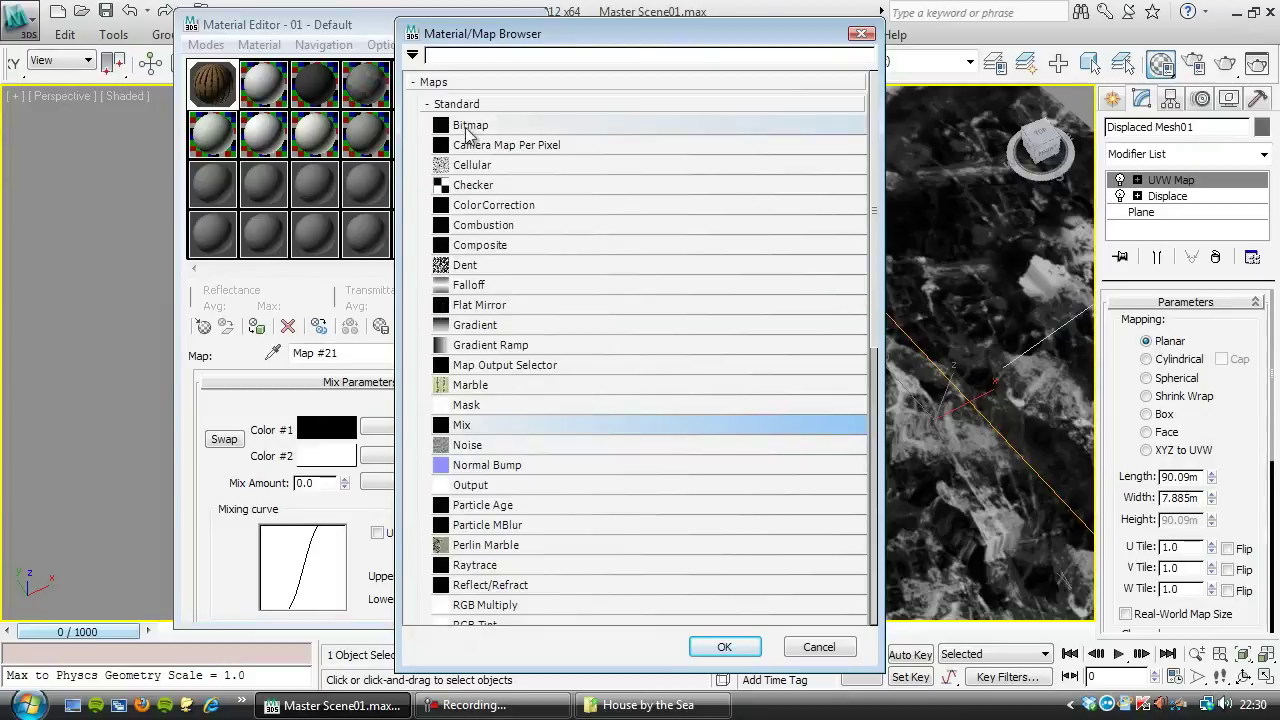
double_click(468, 126)
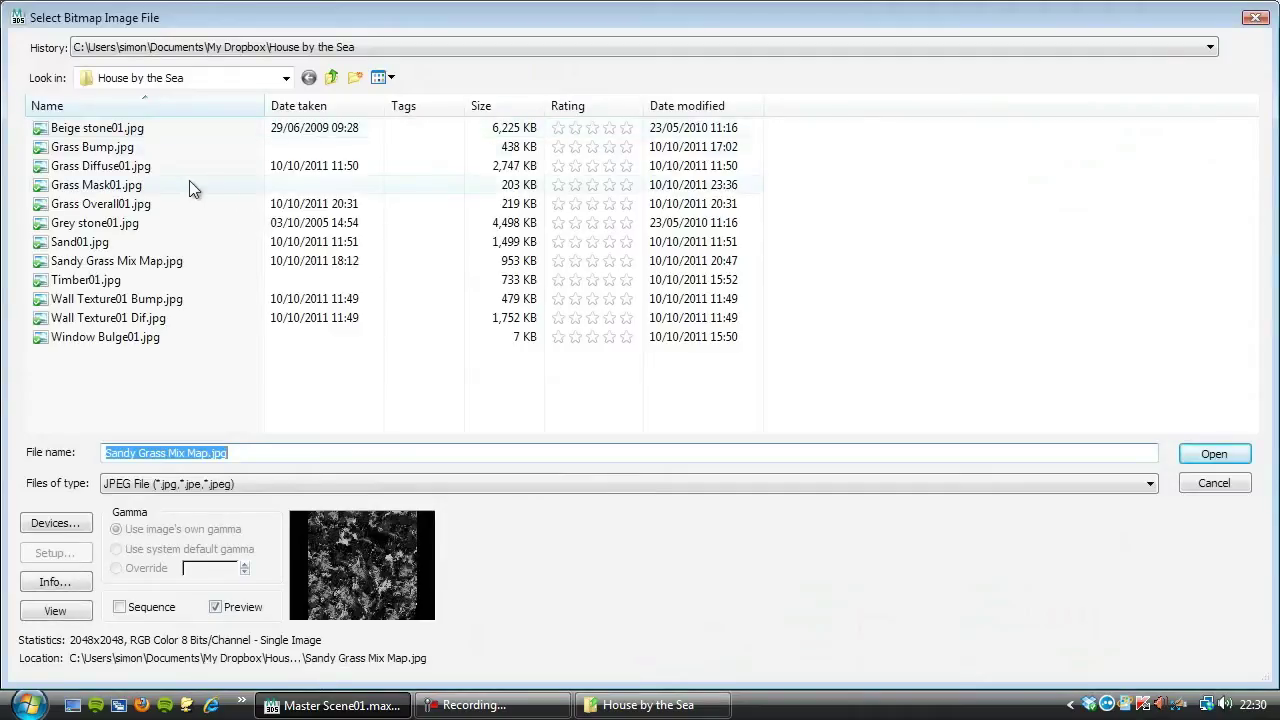
click(38, 167)
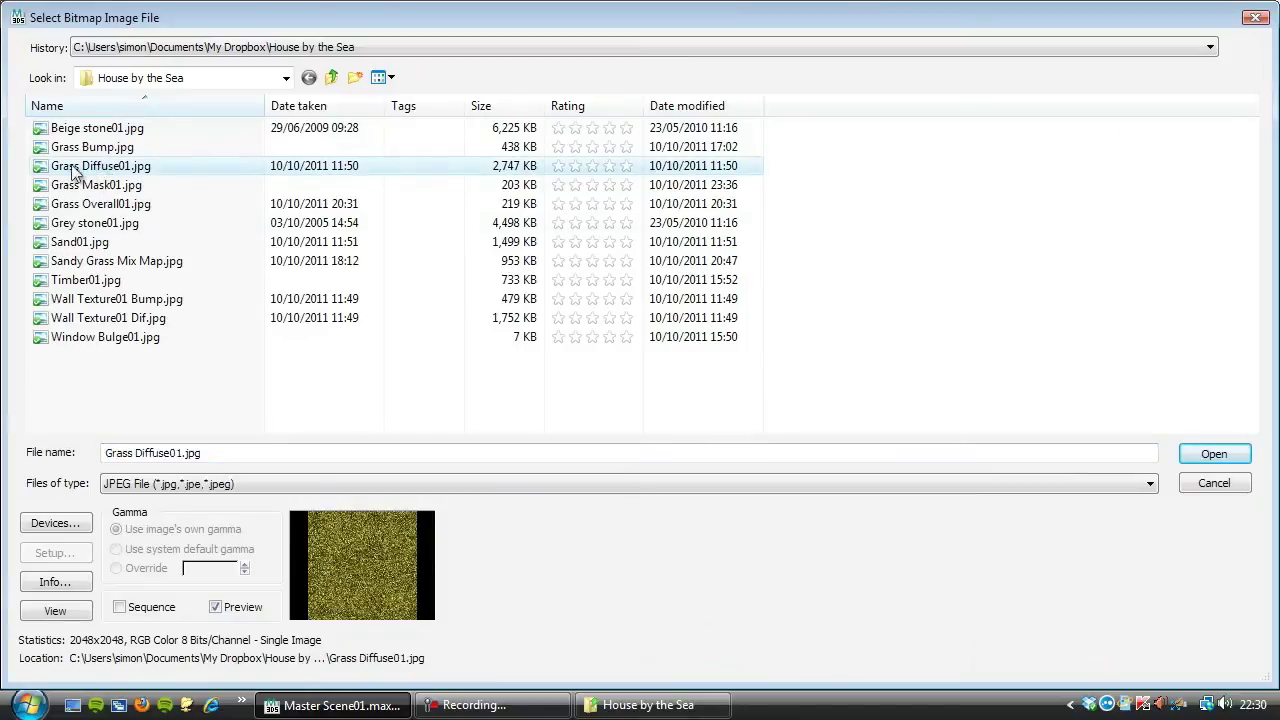
Preview Grass Diffuse01.jpg at full-screen size and examine the grass texture both up close and as a whole
click(50, 612)
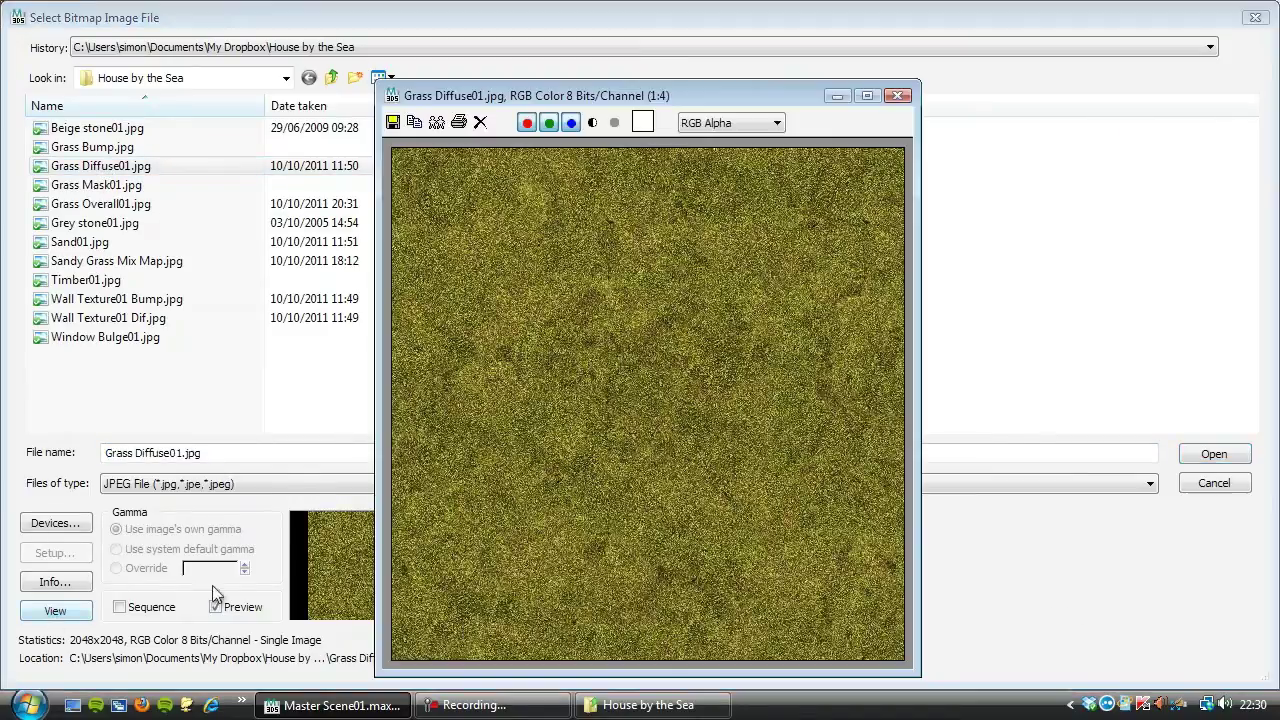
scroll(670, 398, up, 1)
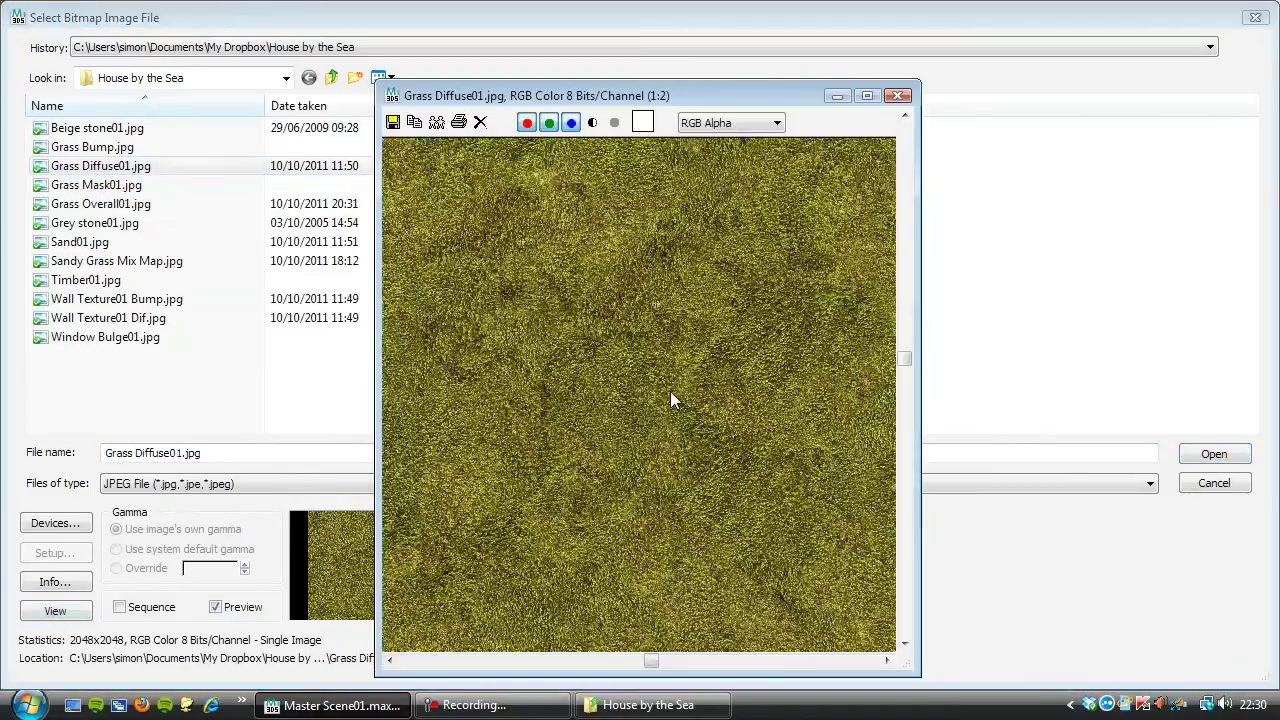
scroll(670, 398, up, 1)
click(867, 95)
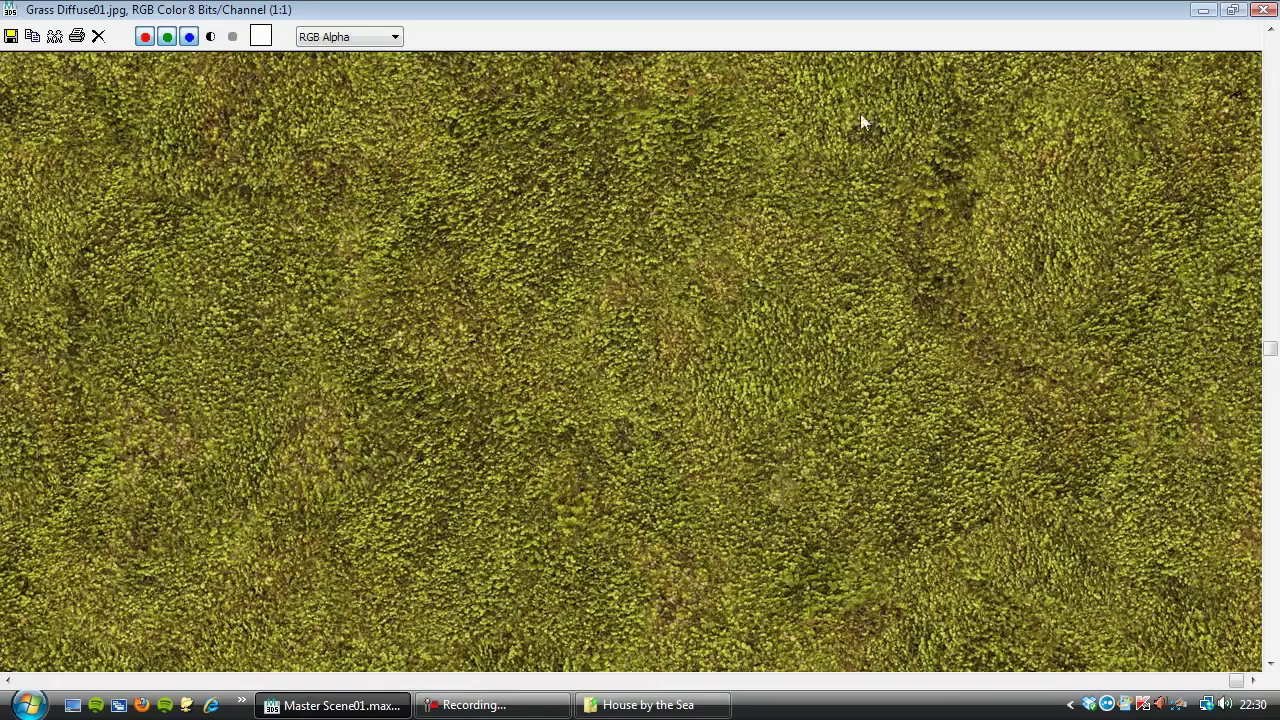
scroll(797, 286, up, 1)
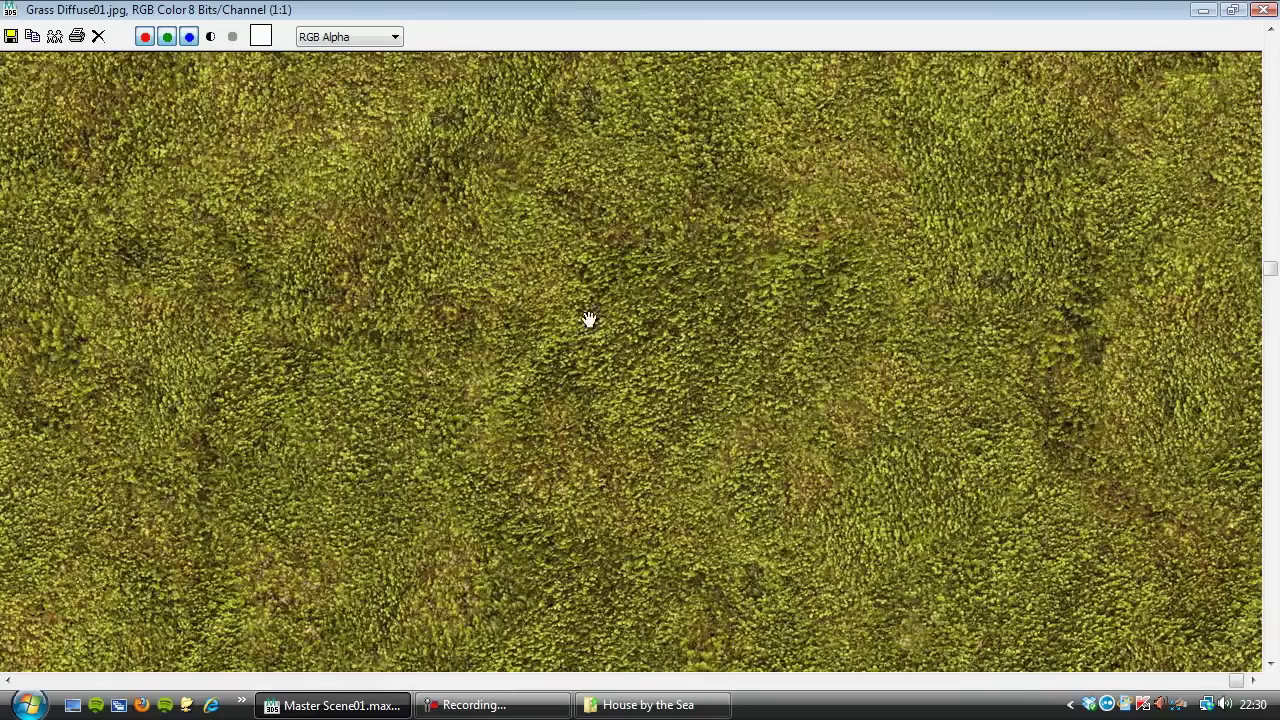
scroll(533, 299, up, 1)
scroll(533, 299, down, 1)
scroll(503, 280, down, 1)
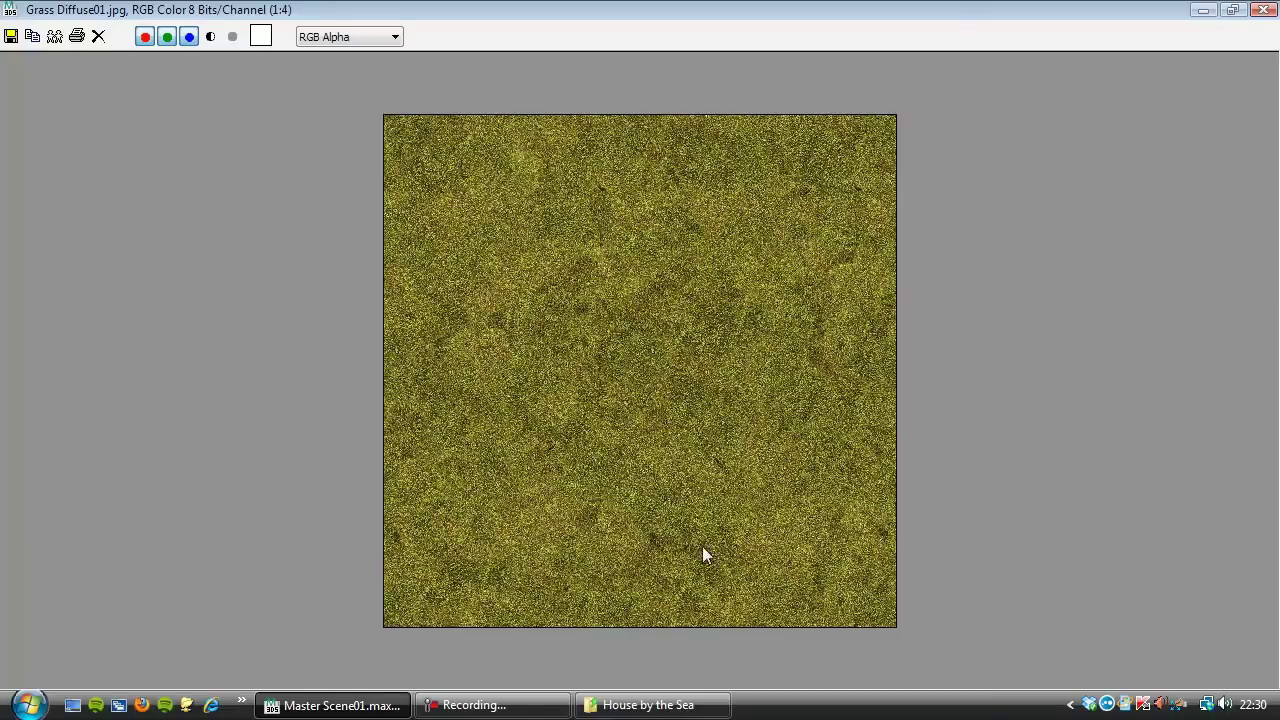
click(1263, 9)
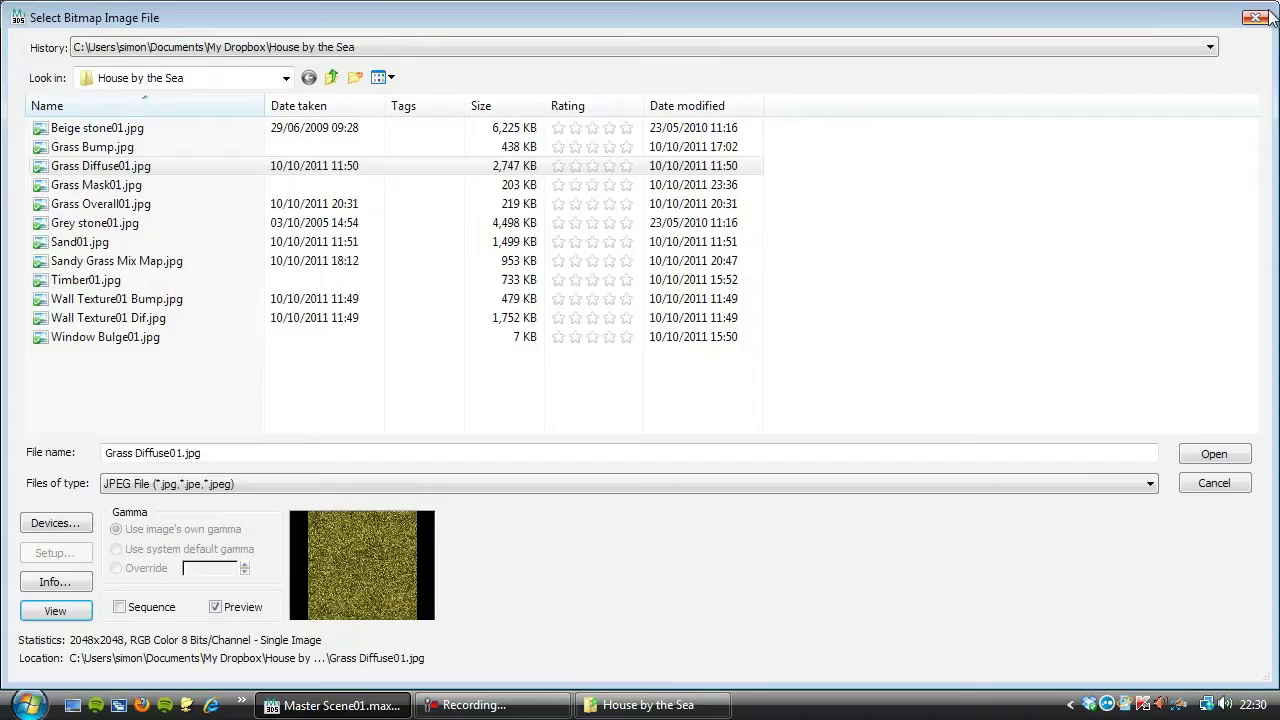
Load Grass Diffuse01.jpg as the grass bitmap and show it on the terrain in the viewport
click(1212, 455)
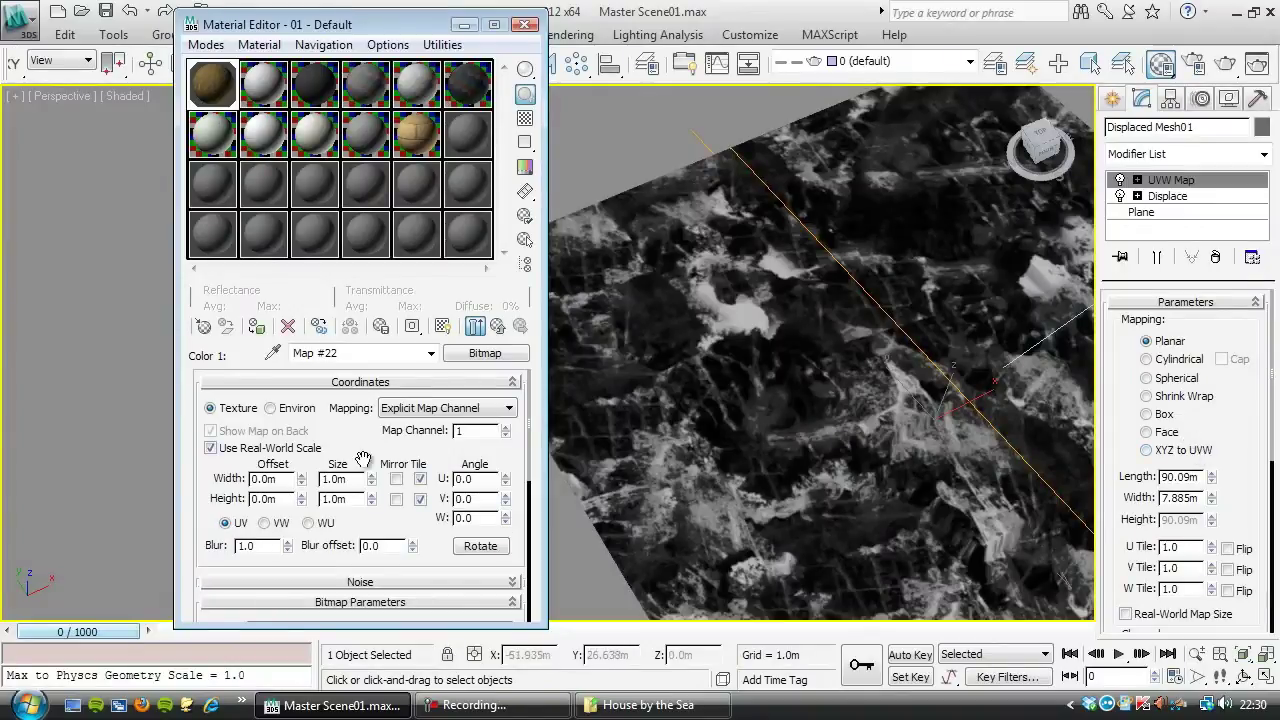
click(443, 326)
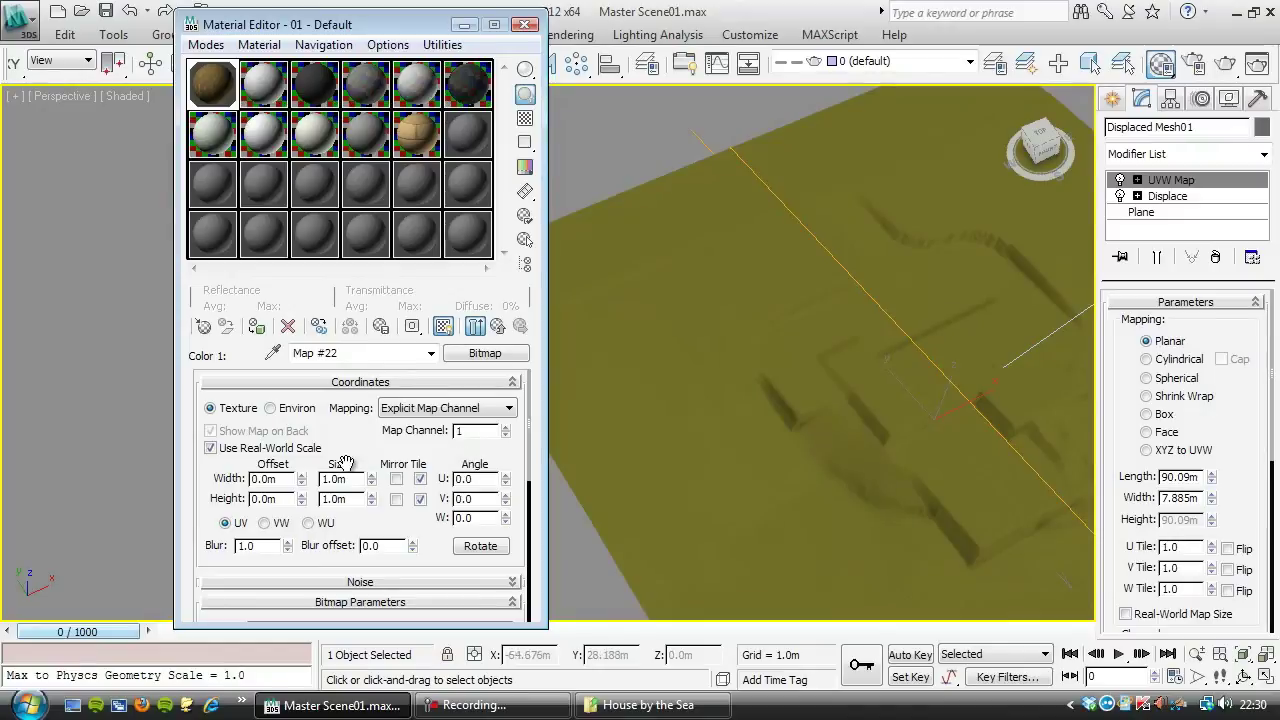
Set the Grass Diffuse01 bitmap's real-world width and height to 30 m and inspect the tiling on the terrain
double_click(327, 479)
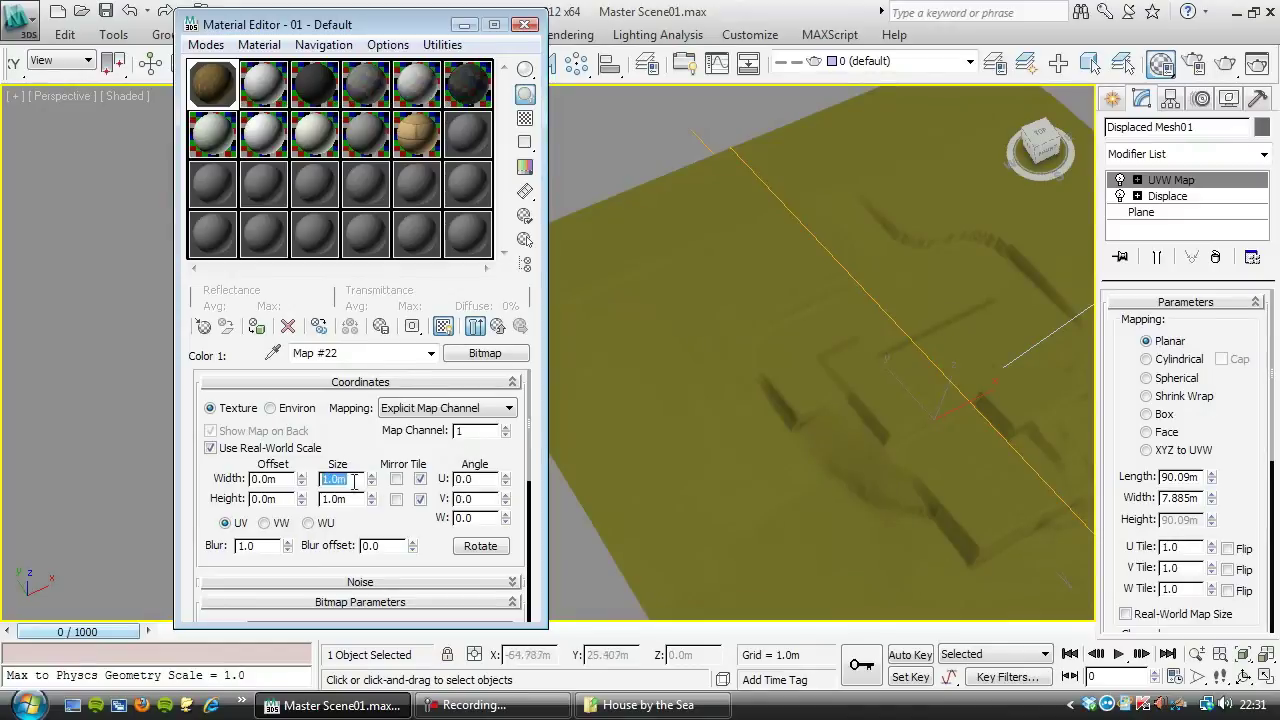
text(30)
double_click(345, 499)
text(30)
key(Return)
scroll(700, 480, up, 4)
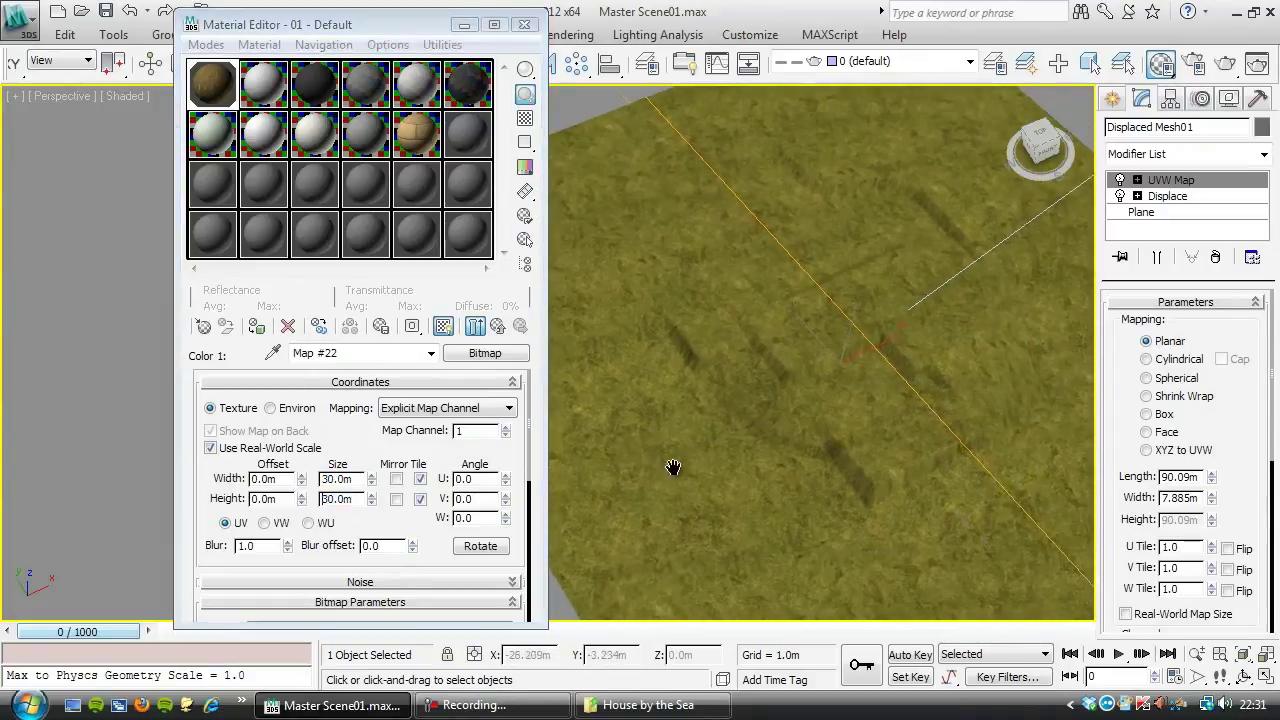
scroll(722, 458, down, 3)
scroll(750, 433, up, 3)
scroll(758, 452, down, 3)
scroll(640, 440, up, 3)
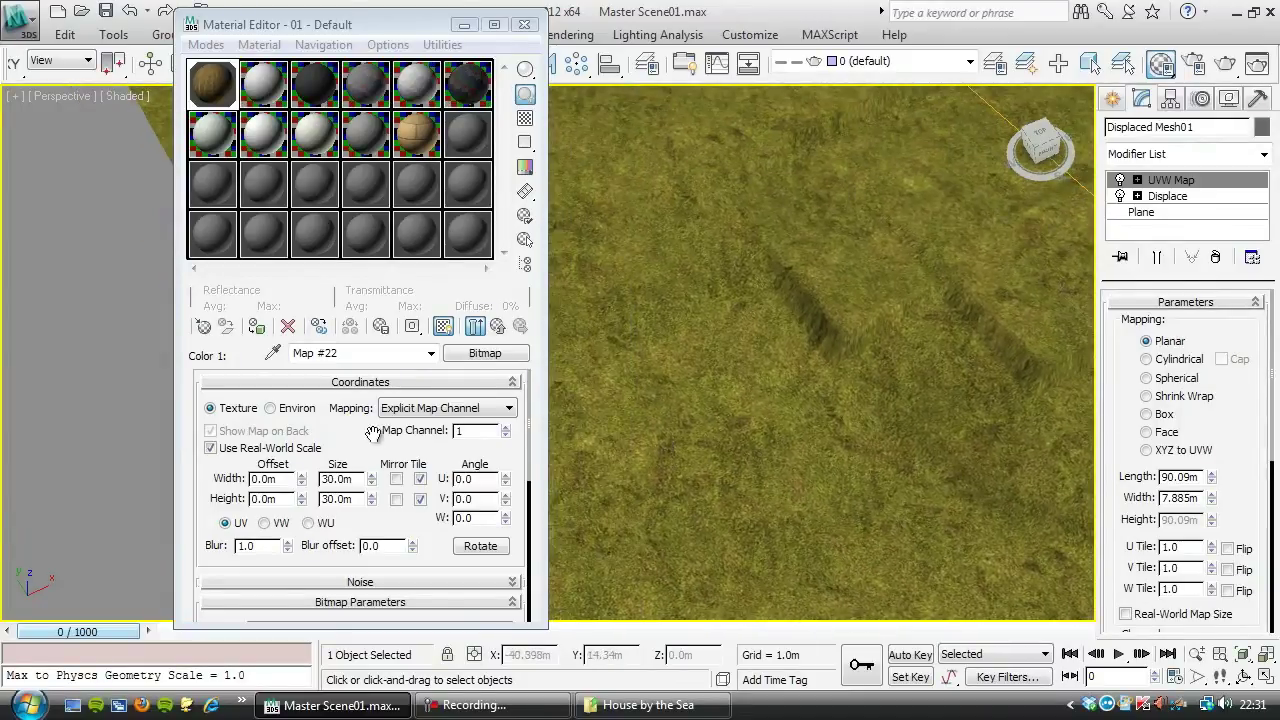
Try a real-world size of 60 m by 60 m for the Grass Diffuse01 bitmap
double_click(361, 478)
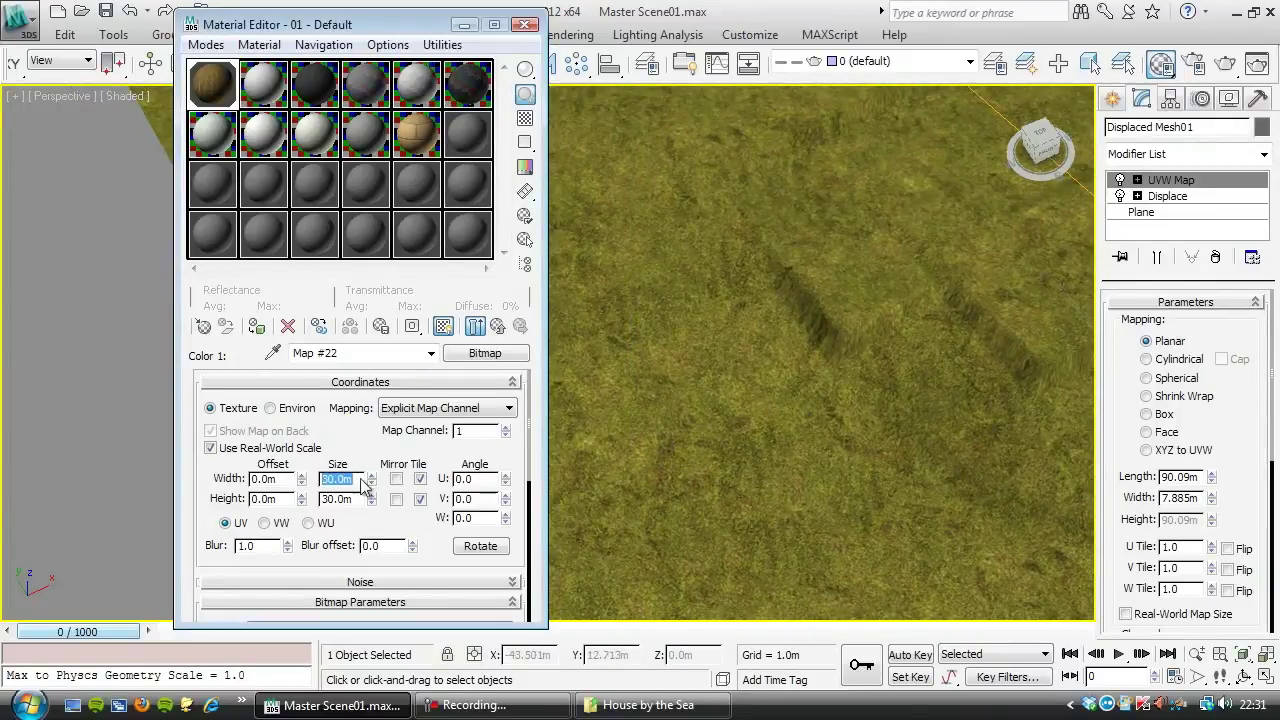
text(60)
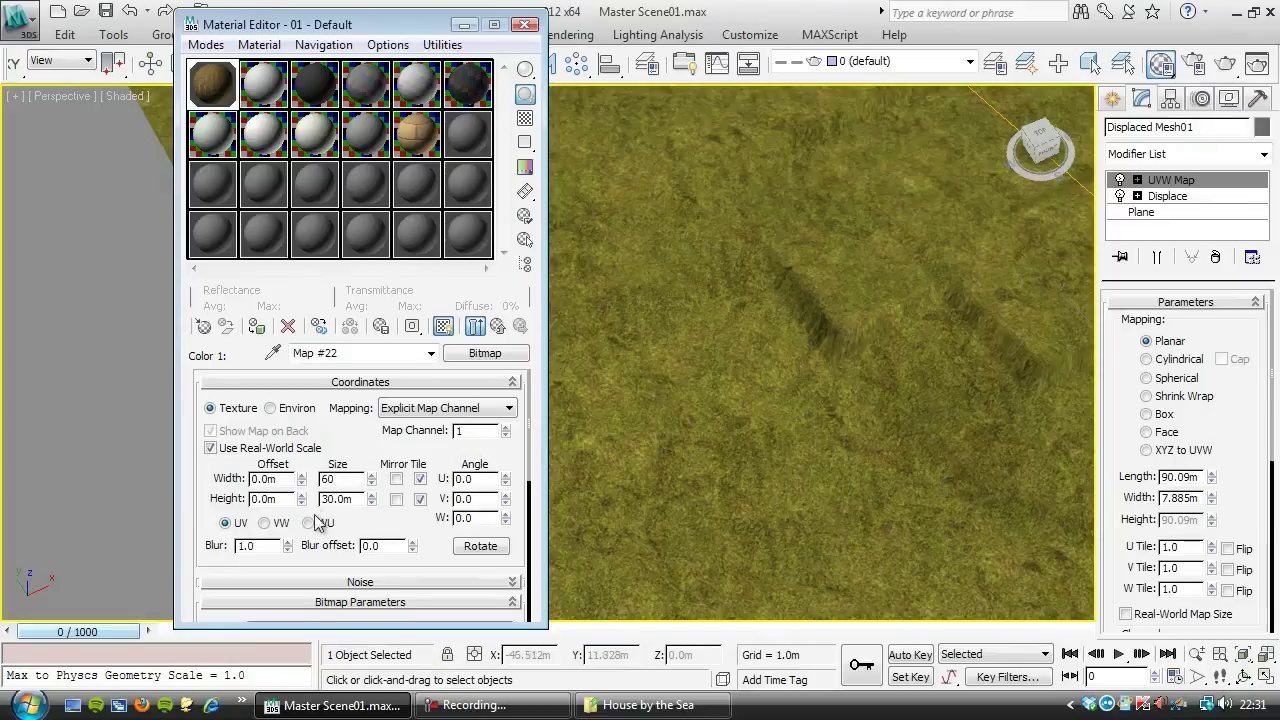
double_click(337, 499)
text(60)
key(Return)
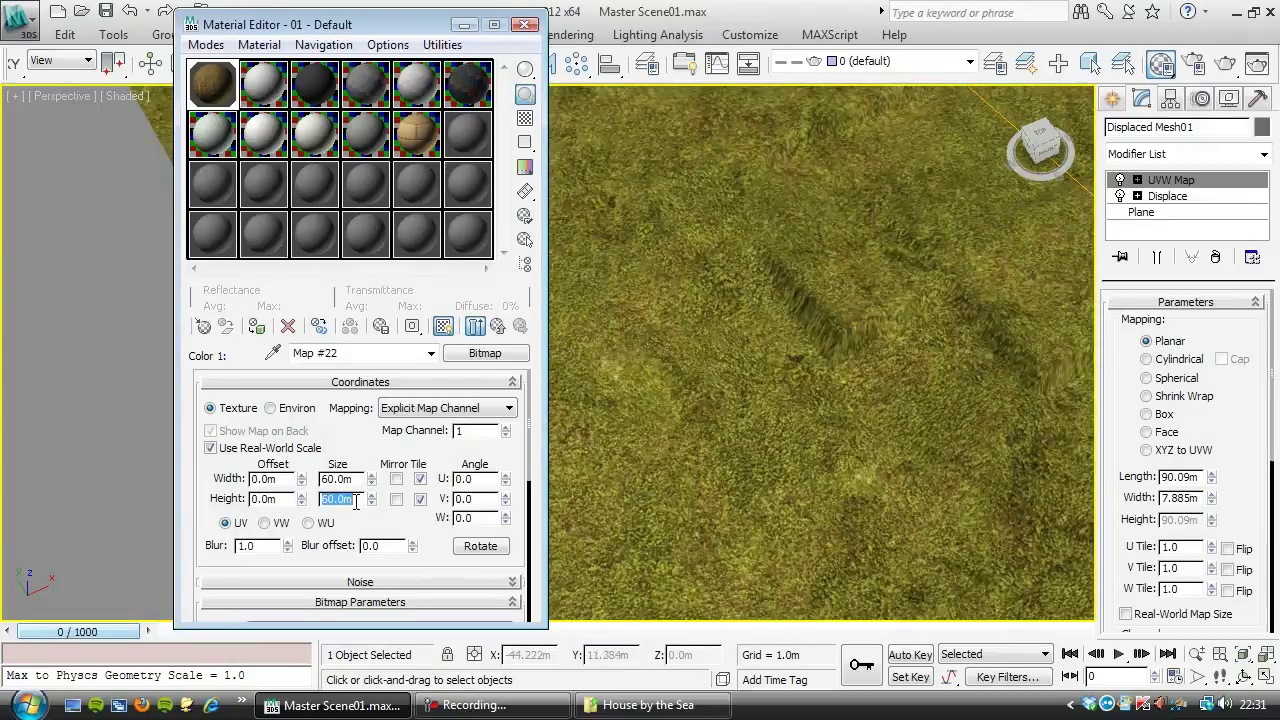
alt+middle_drag(737, 432, 790, 495)
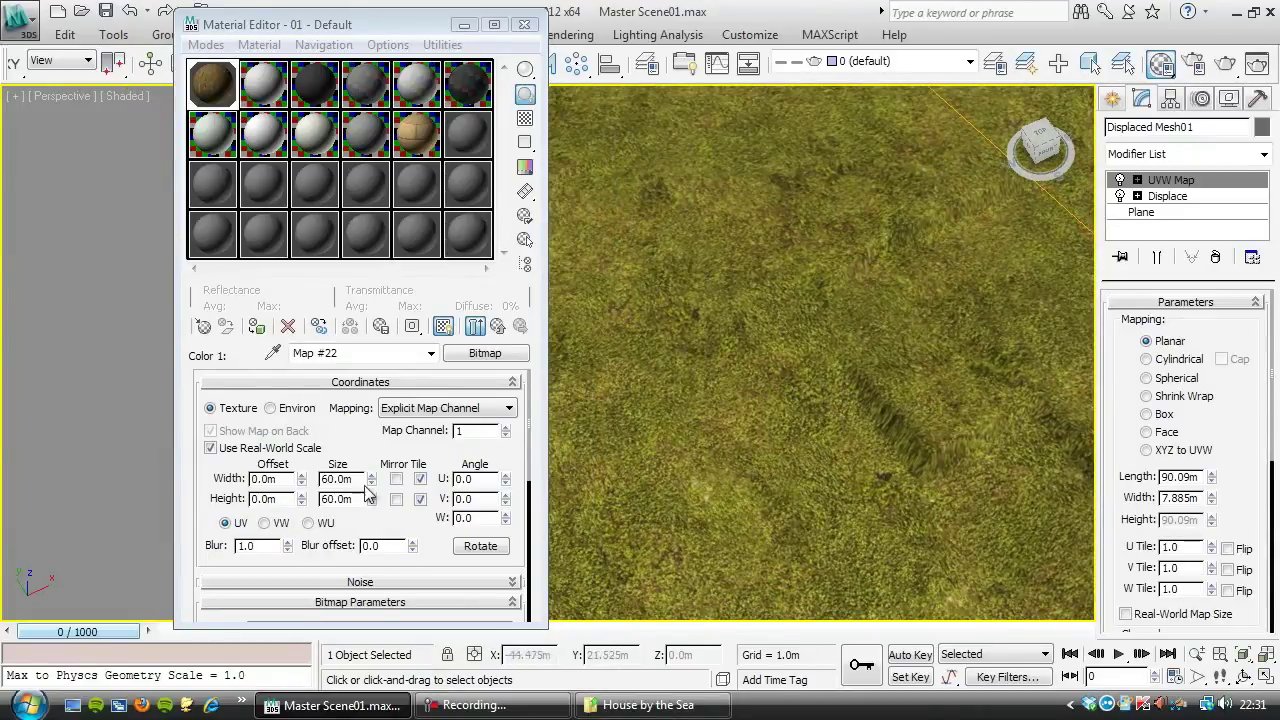
Set the Grass Diffuse01 bitmap's width and height to 50 m and return to its parent Mix map
double_click(337, 479)
text(50)
key(Tab)
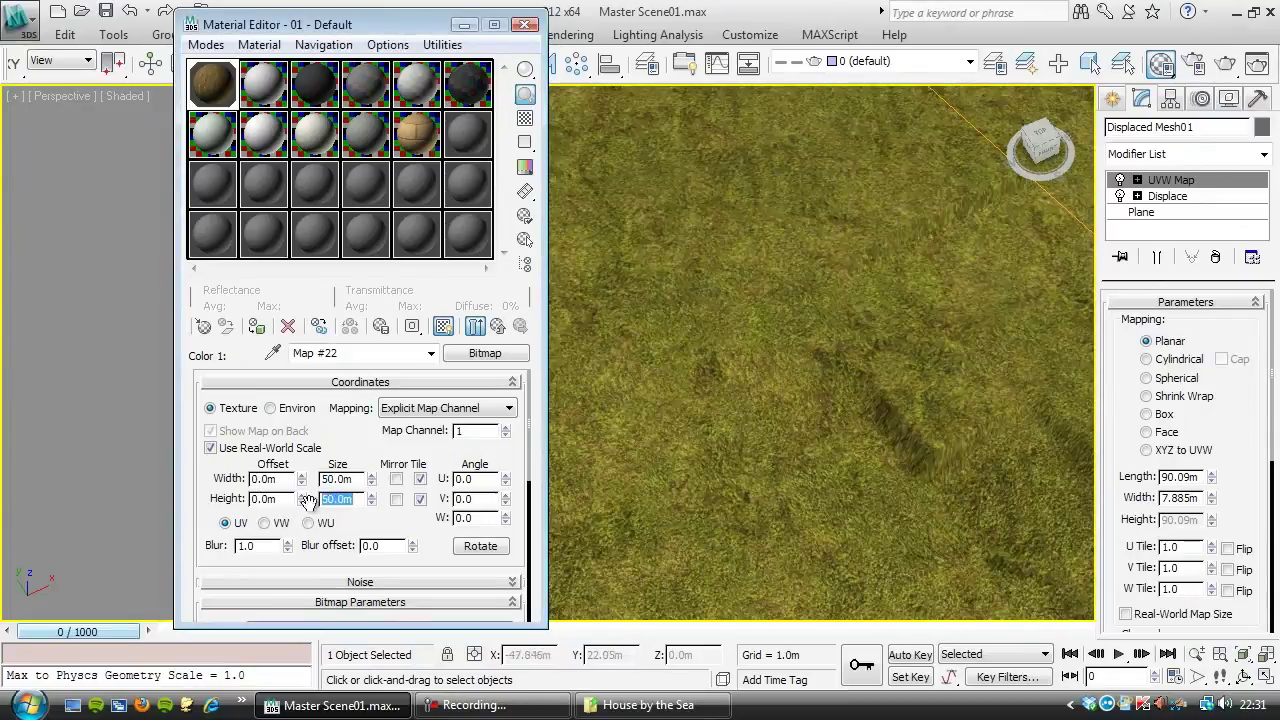
alt+middle_drag(753, 403, 751, 340)
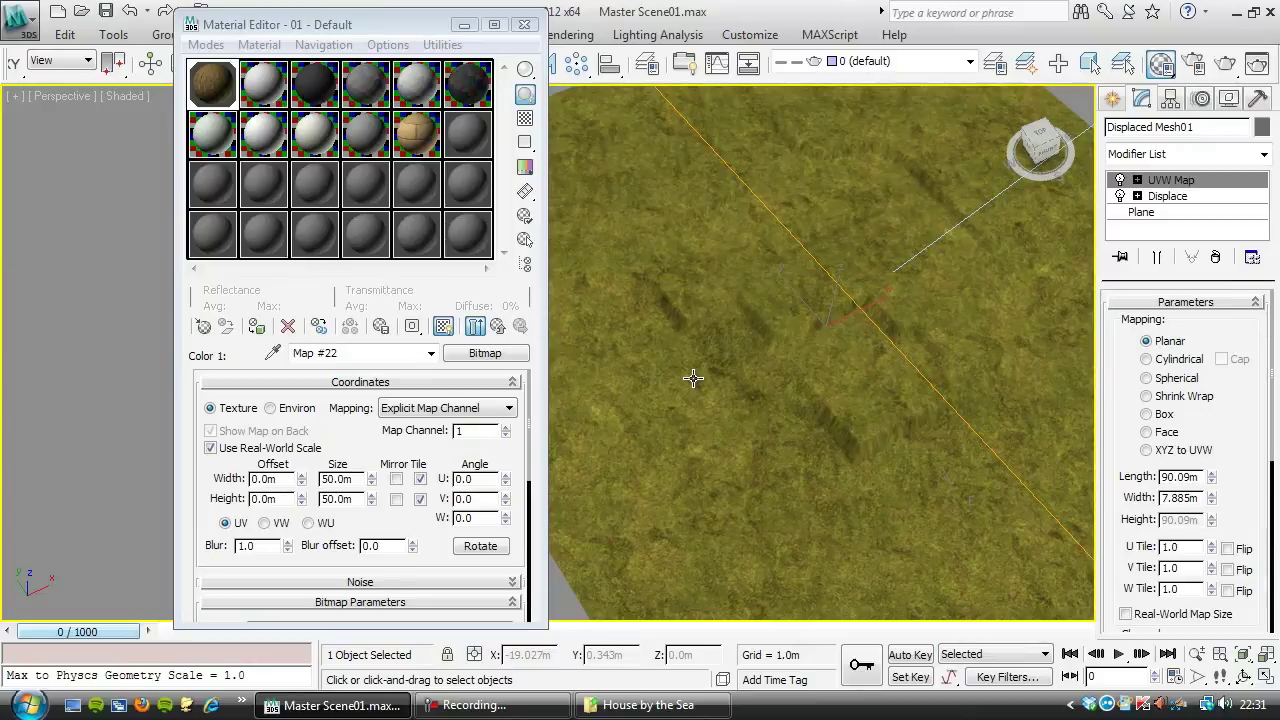
click(498, 327)
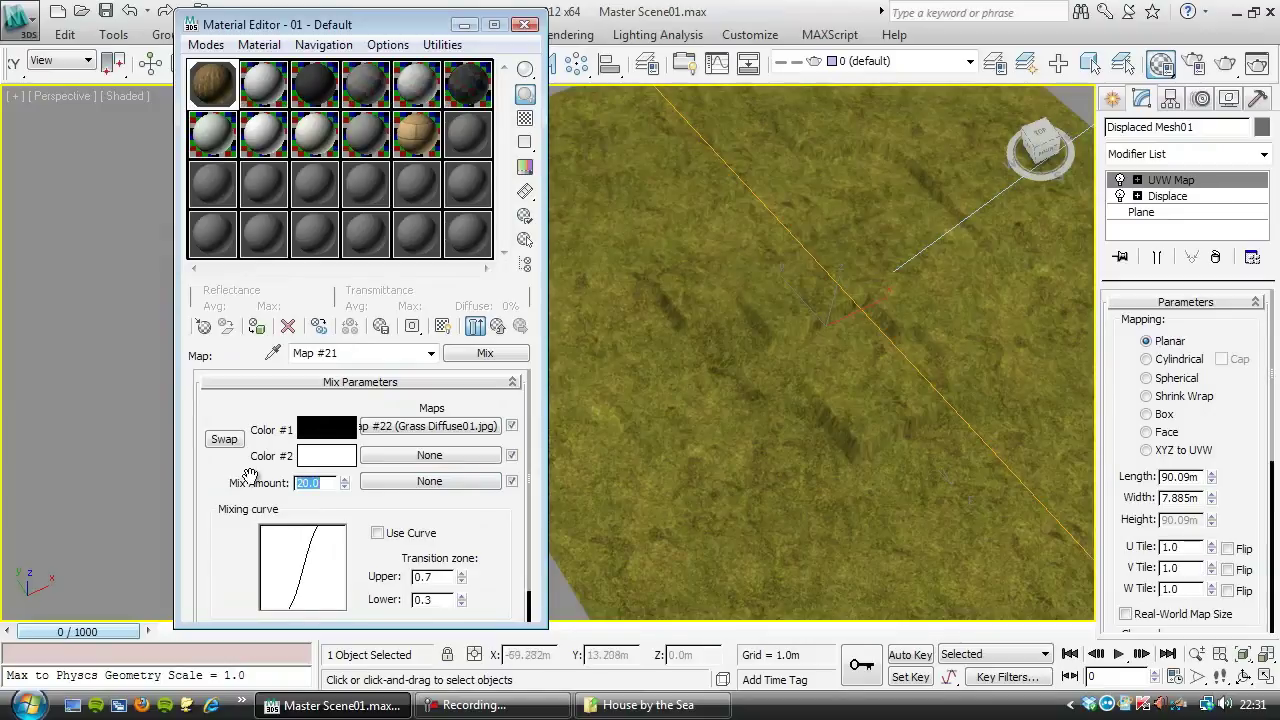
Show the Mix map in the viewport and try raising its Mix Amount to 43.1
click(444, 330)
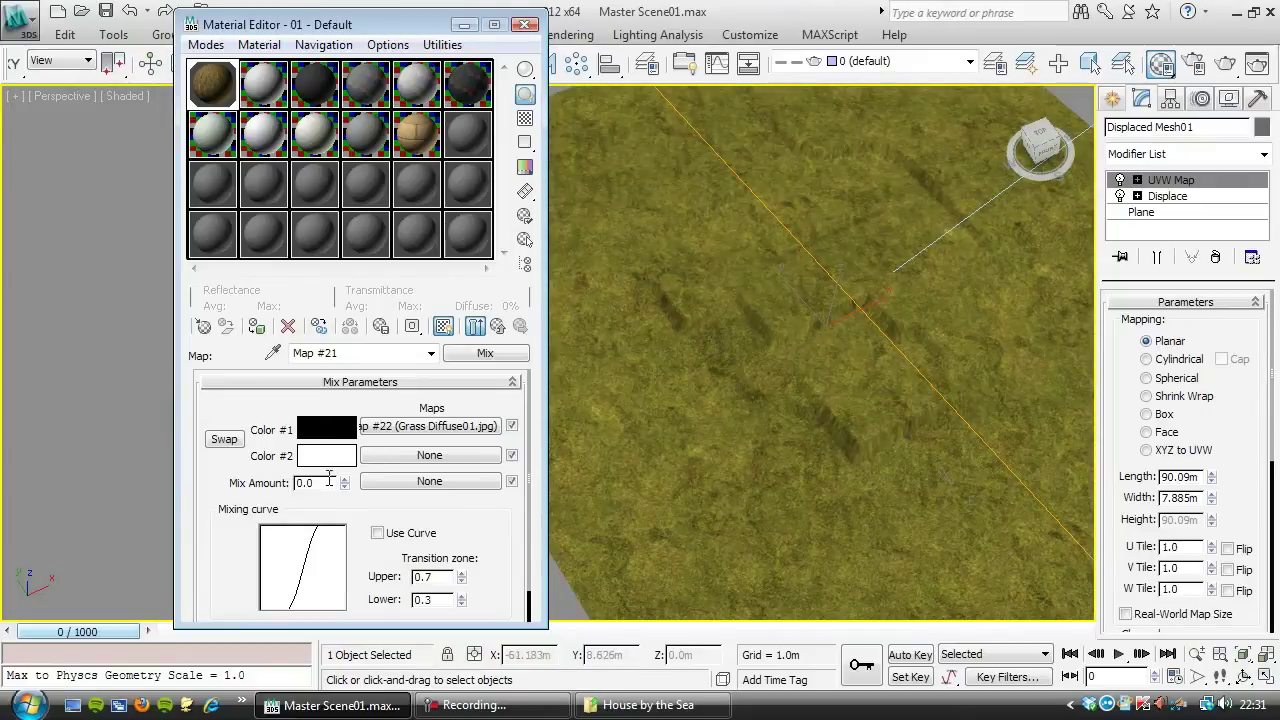
drag(346, 484, 345, 150)
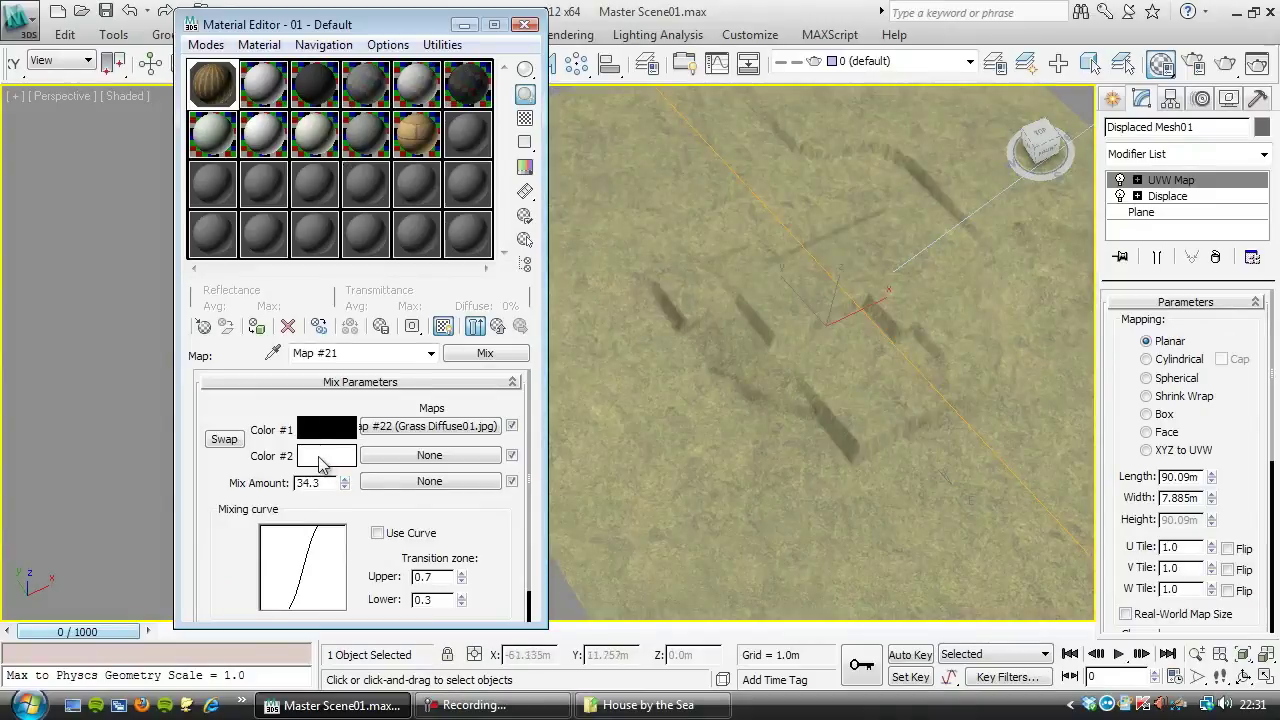
drag(346, 483, 358, 388)
double_click(315, 483)
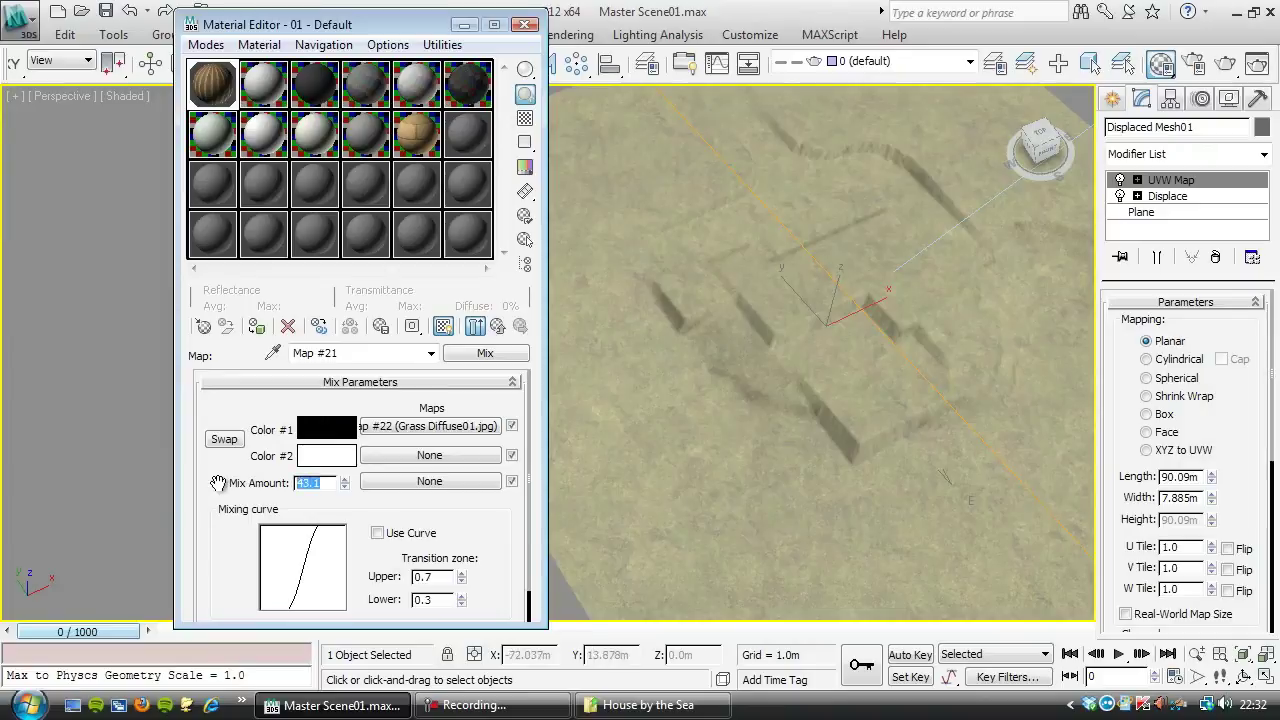
Choose Grass Overall01.jpg as the Bitmap for Color #2 of the grass Mix map
click(448, 456)
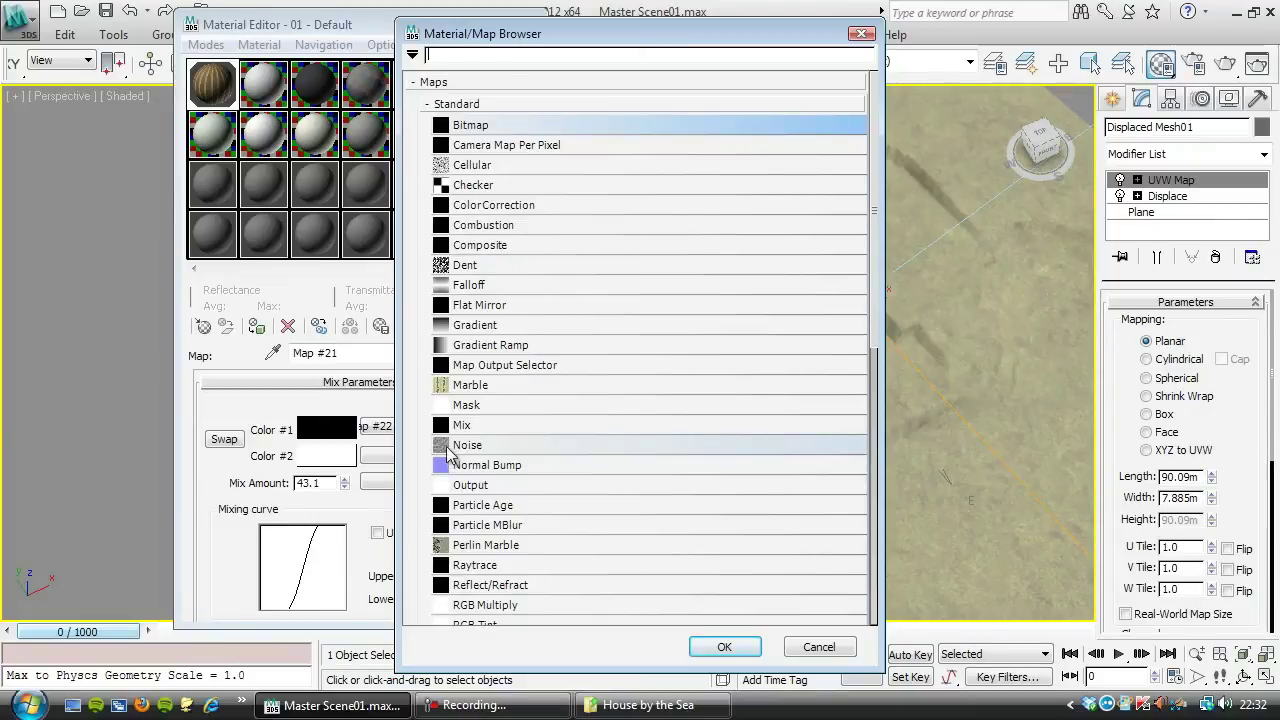
double_click(469, 126)
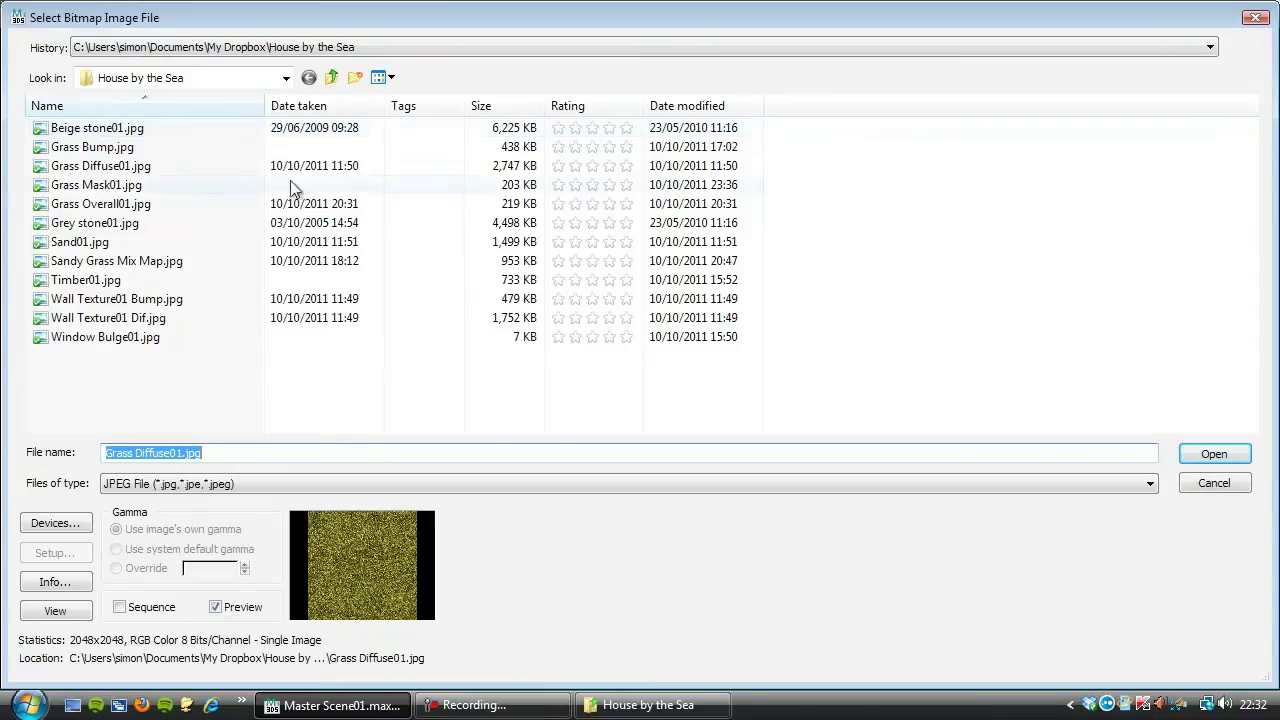
click(73, 206)
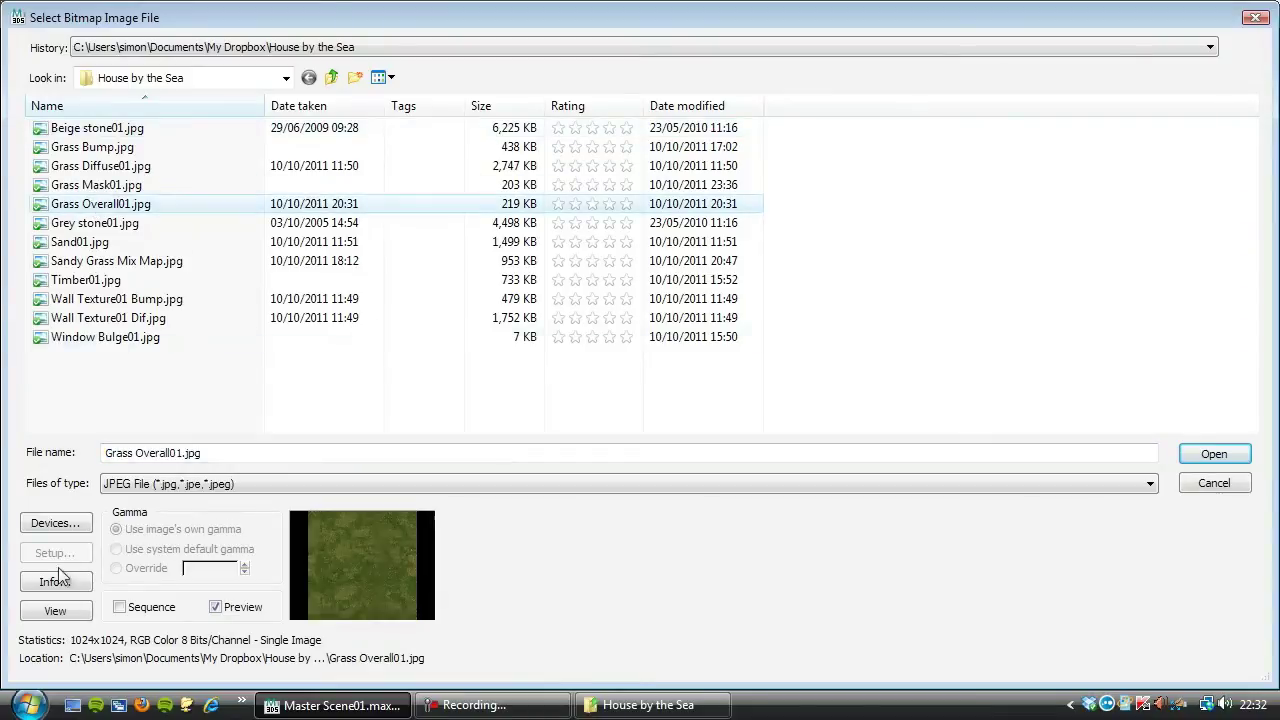
Preview Grass Overall01.jpg at full-screen size and examine its patchy colour variation up close and as a whole
click(56, 609)
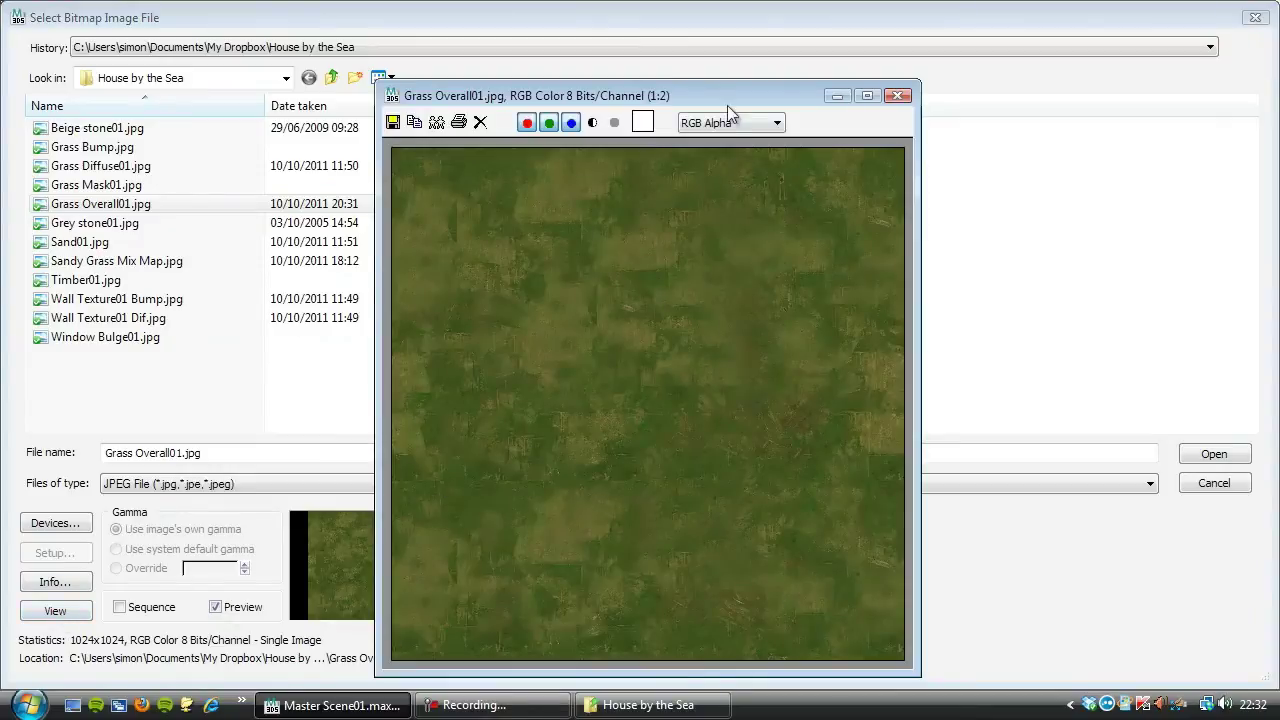
drag(726, 99, 687, 71)
scroll(546, 385, up, 1)
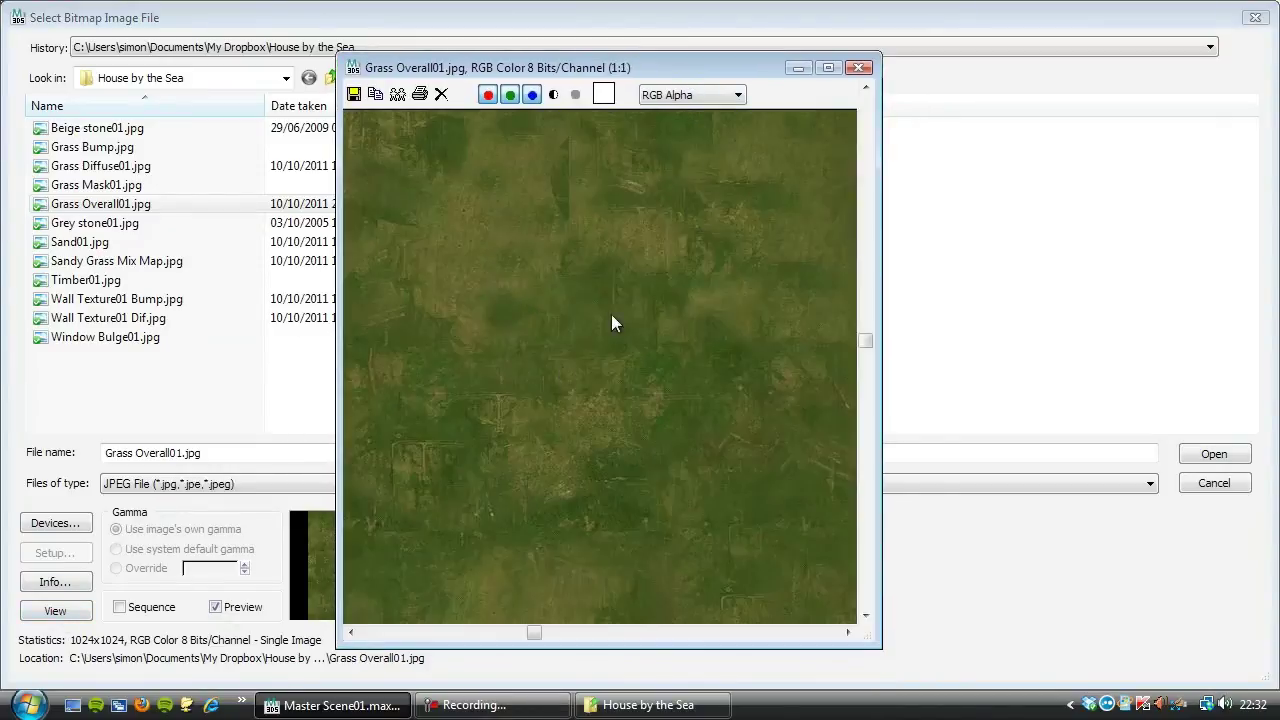
click(828, 67)
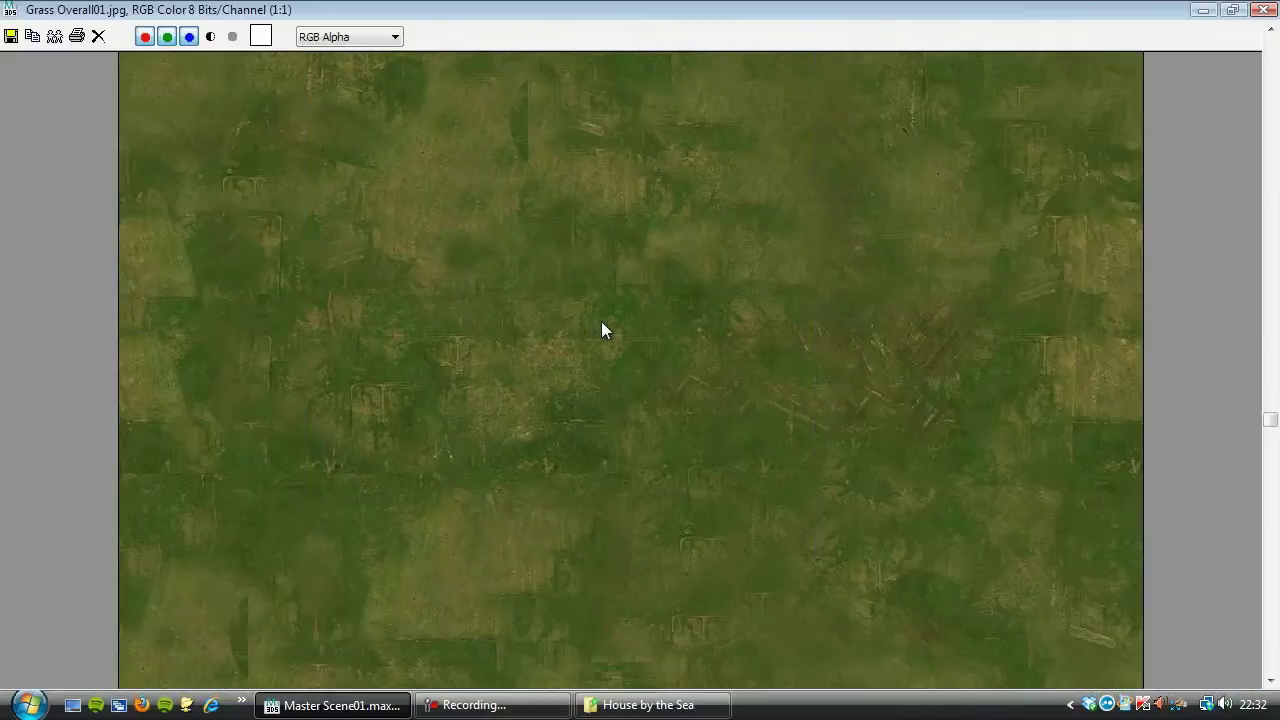
middle_drag(606, 327, 594, 415)
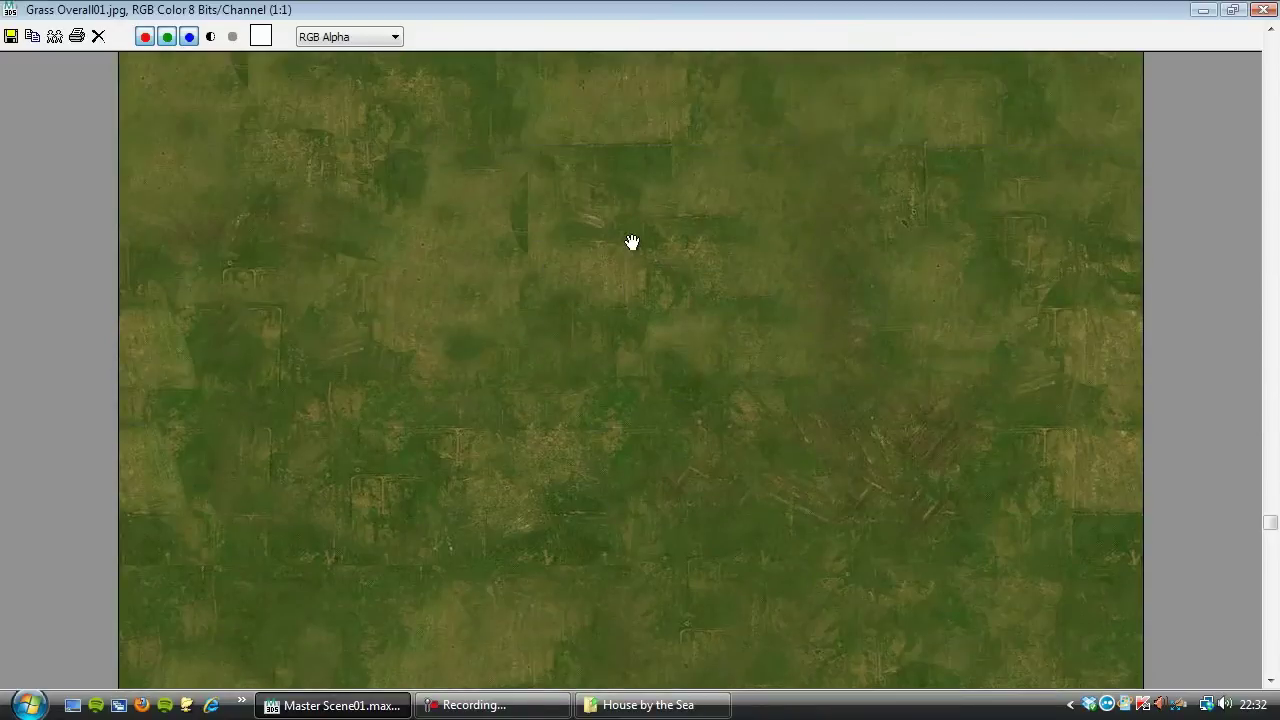
middle_drag(649, 358, 628, 238)
scroll(607, 309, down, 1)
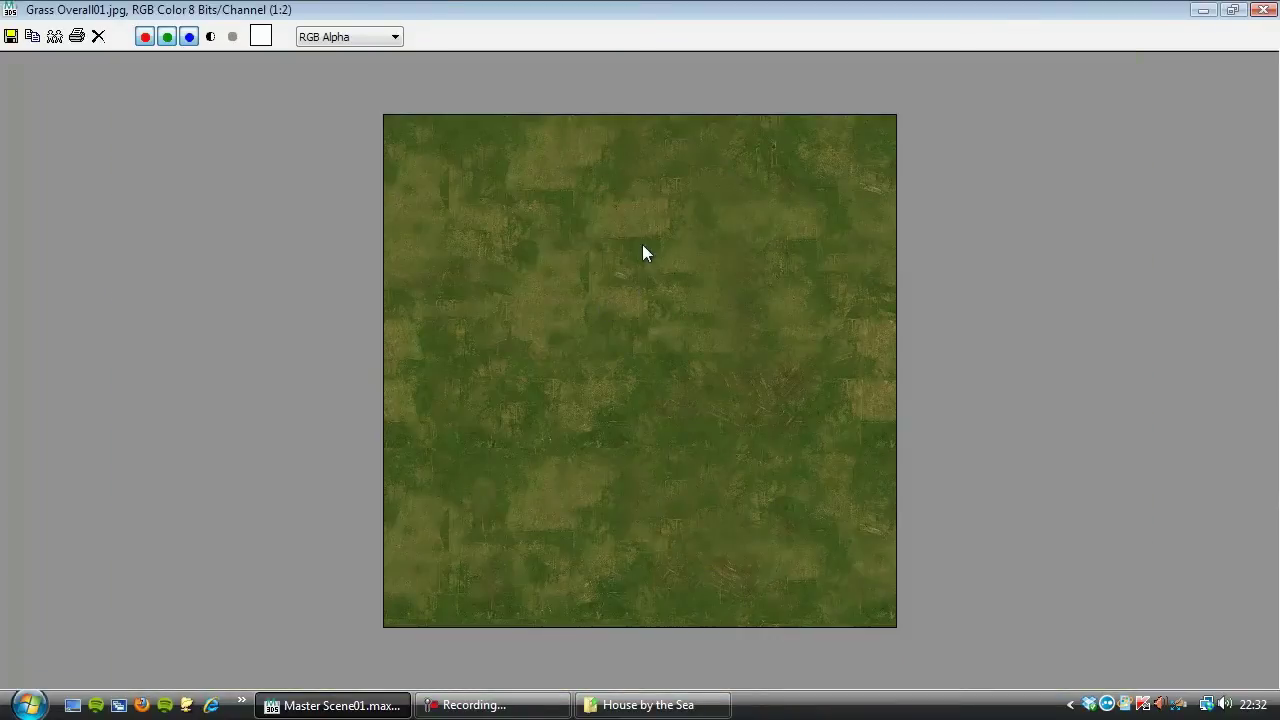
click(1262, 10)
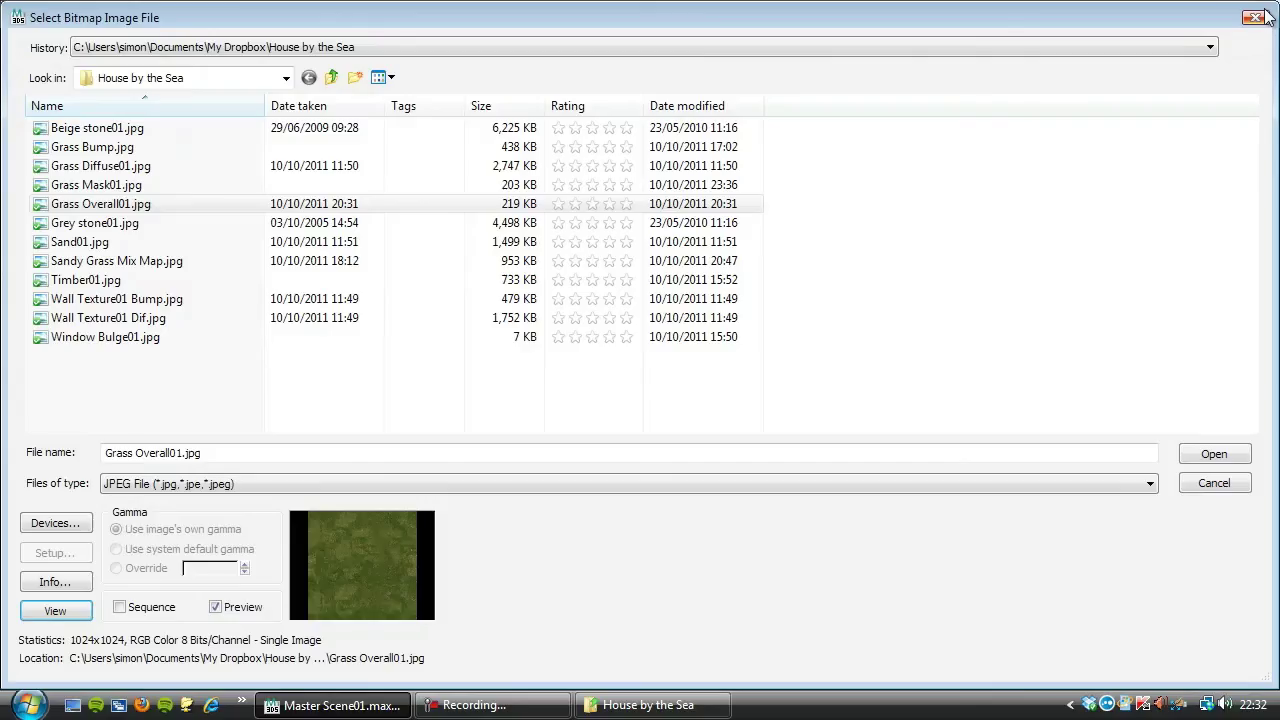
Load Grass Overall01.jpg, show it on the terrain and set its real-world width and height to 90 m
click(1216, 454)
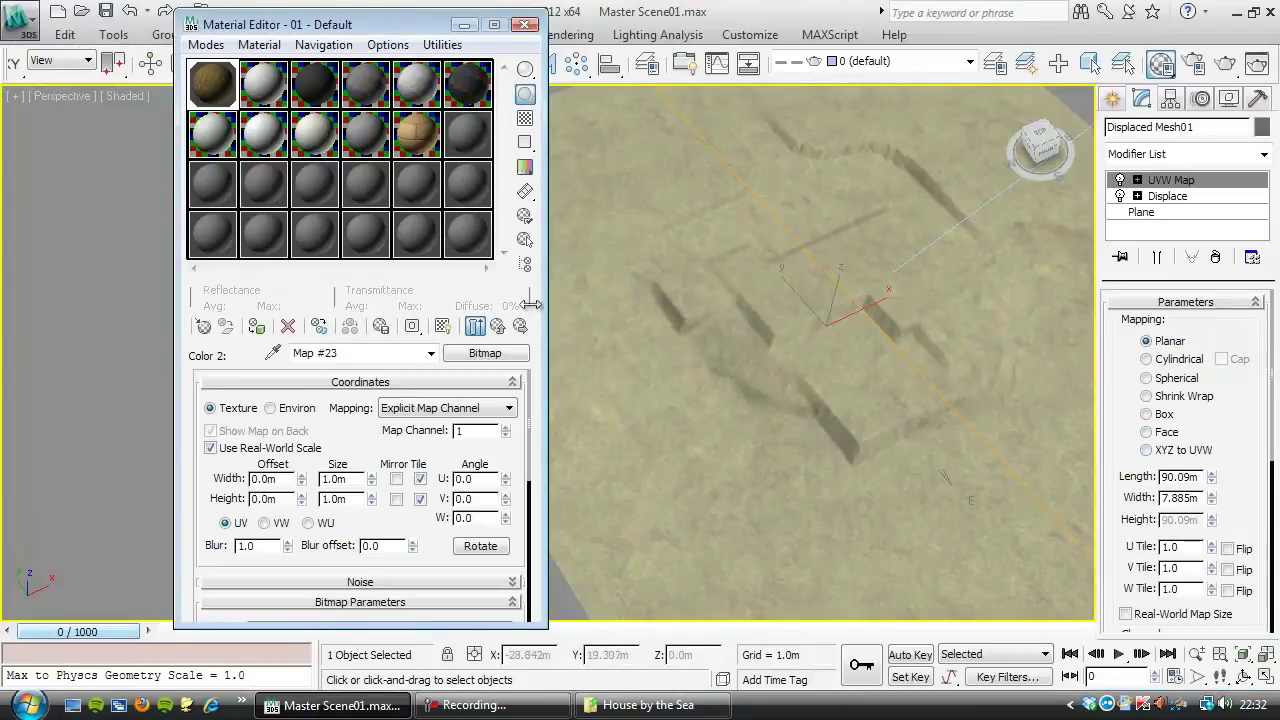
click(443, 326)
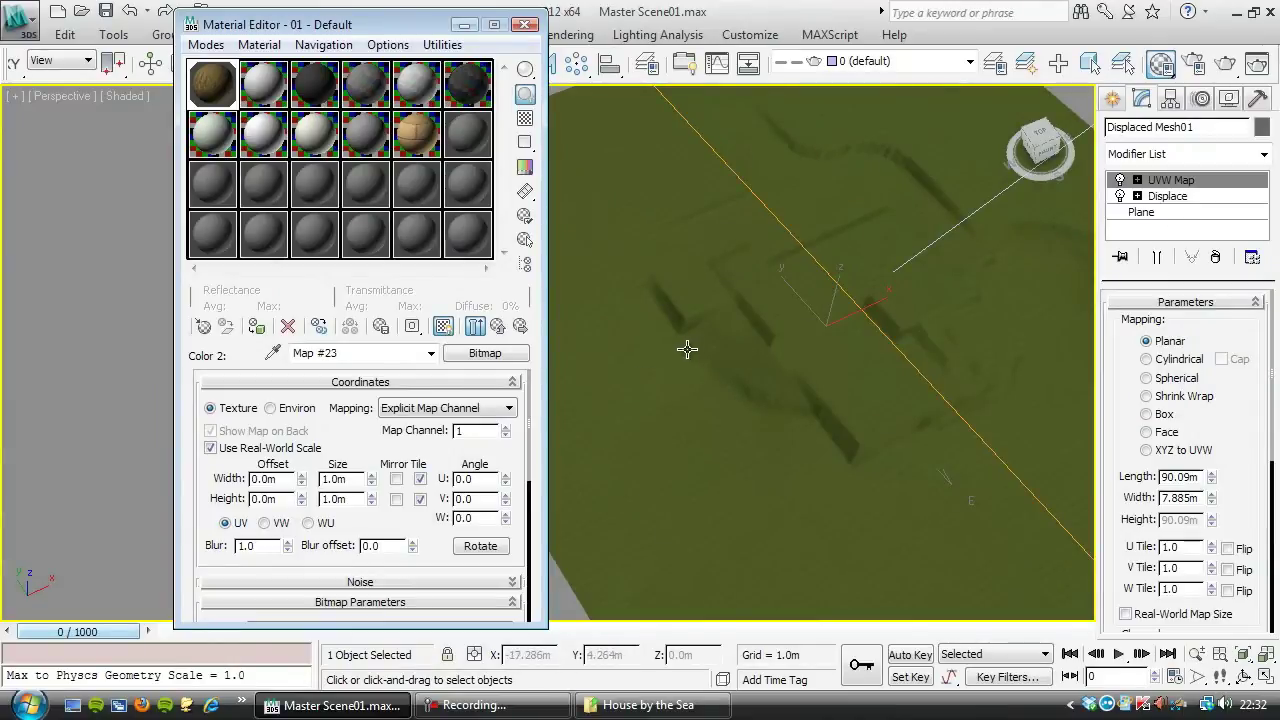
double_click(348, 479)
text(90)
double_click(358, 500)
text(90)
key(Return)
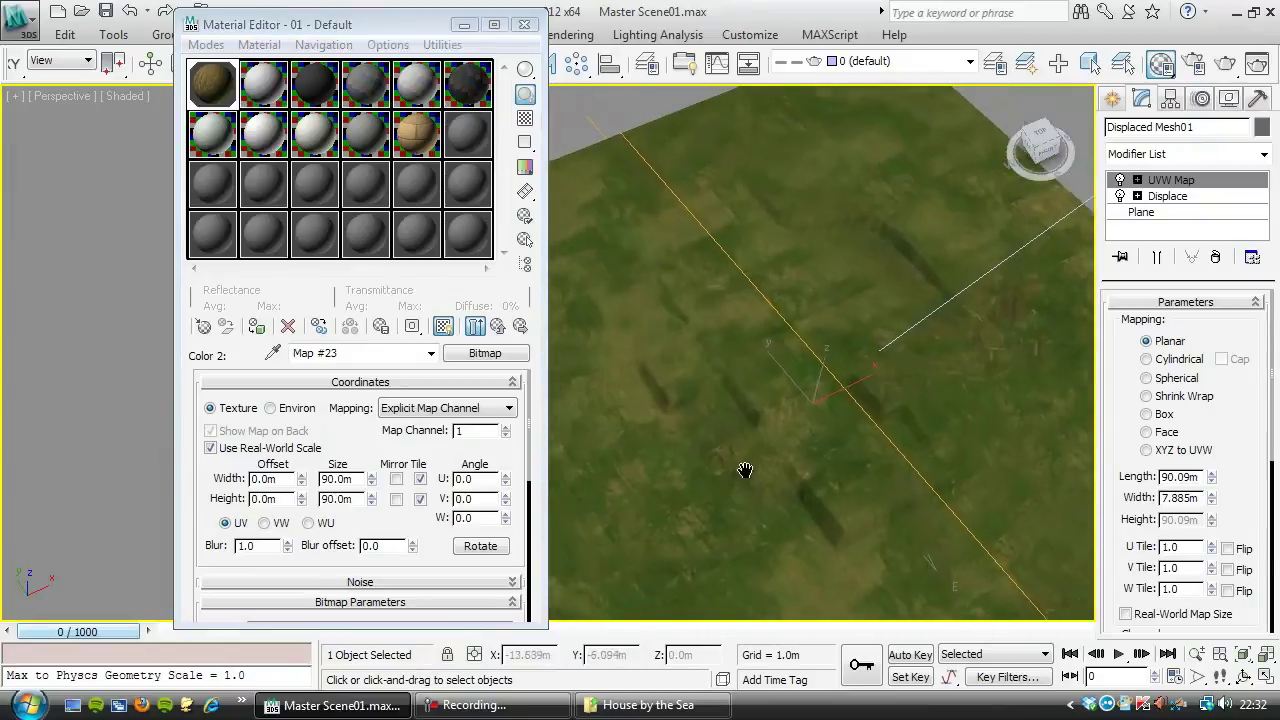
Return to the grass Mix map, show it in the viewport and set its Mix Amount to 20
click(505, 332)
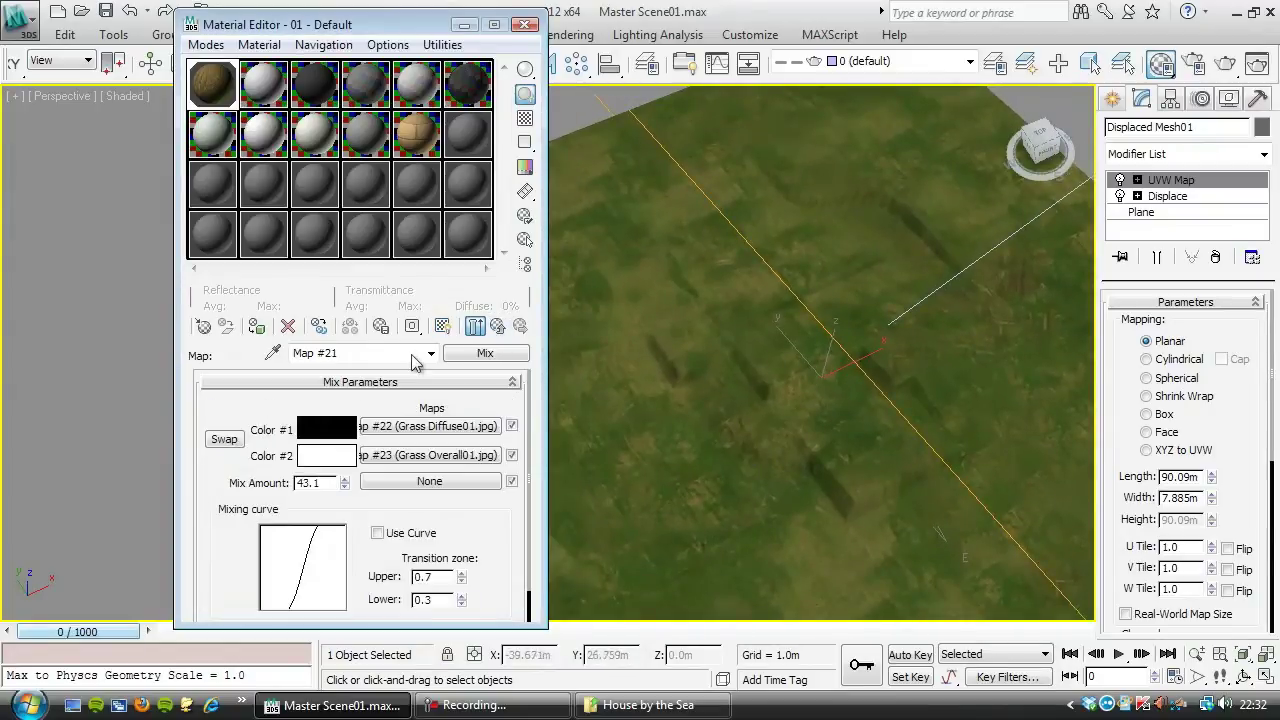
drag(346, 484, 348, 458)
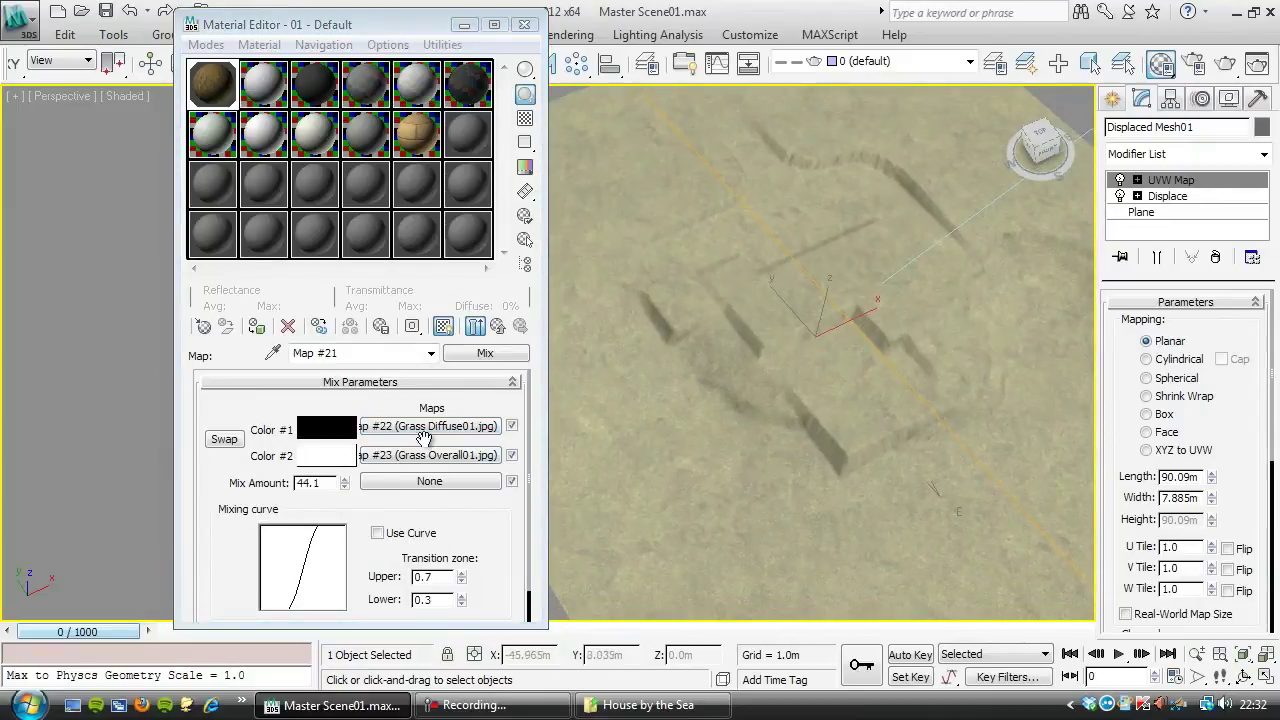
click(344, 480)
drag(344, 483, 346, 562)
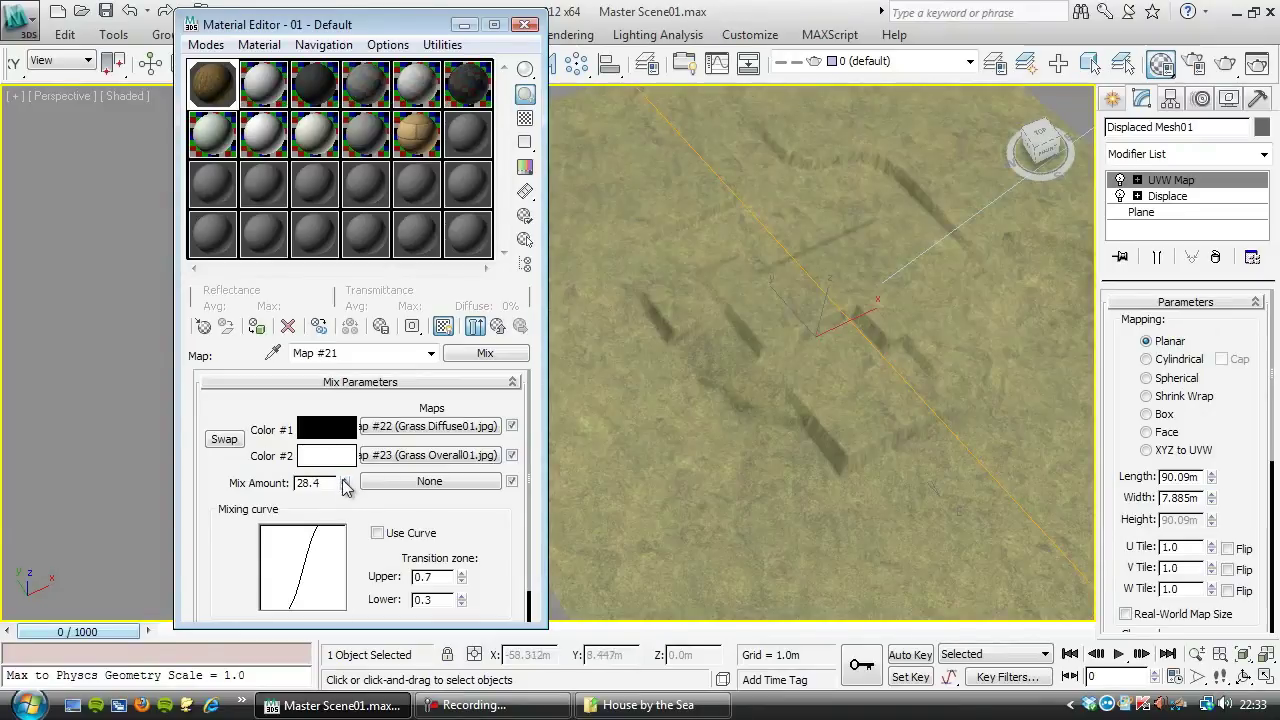
drag(343, 481, 333, 510)
middle_drag(858, 305, 715, 388)
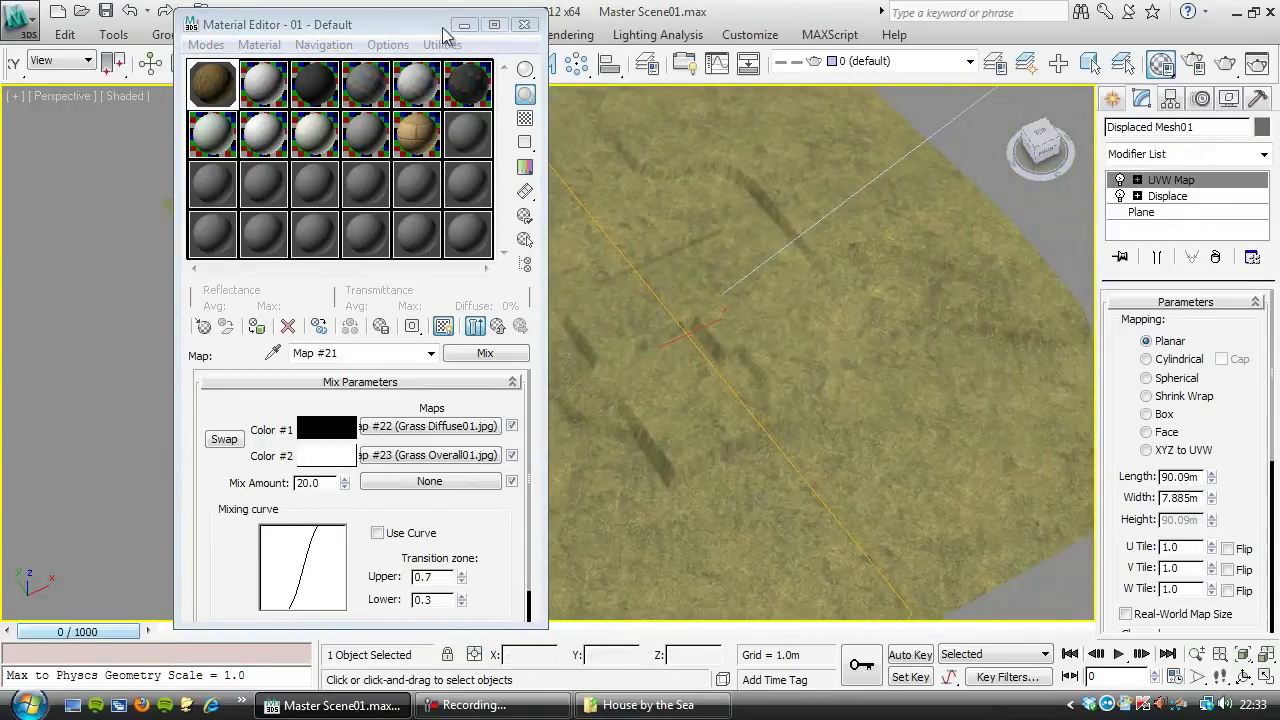
Switch the Grass Color Correction map's Lightness to Advanced and set its RGB Gamma/Contrast to 0.6
drag(432, 25, 373, 15)
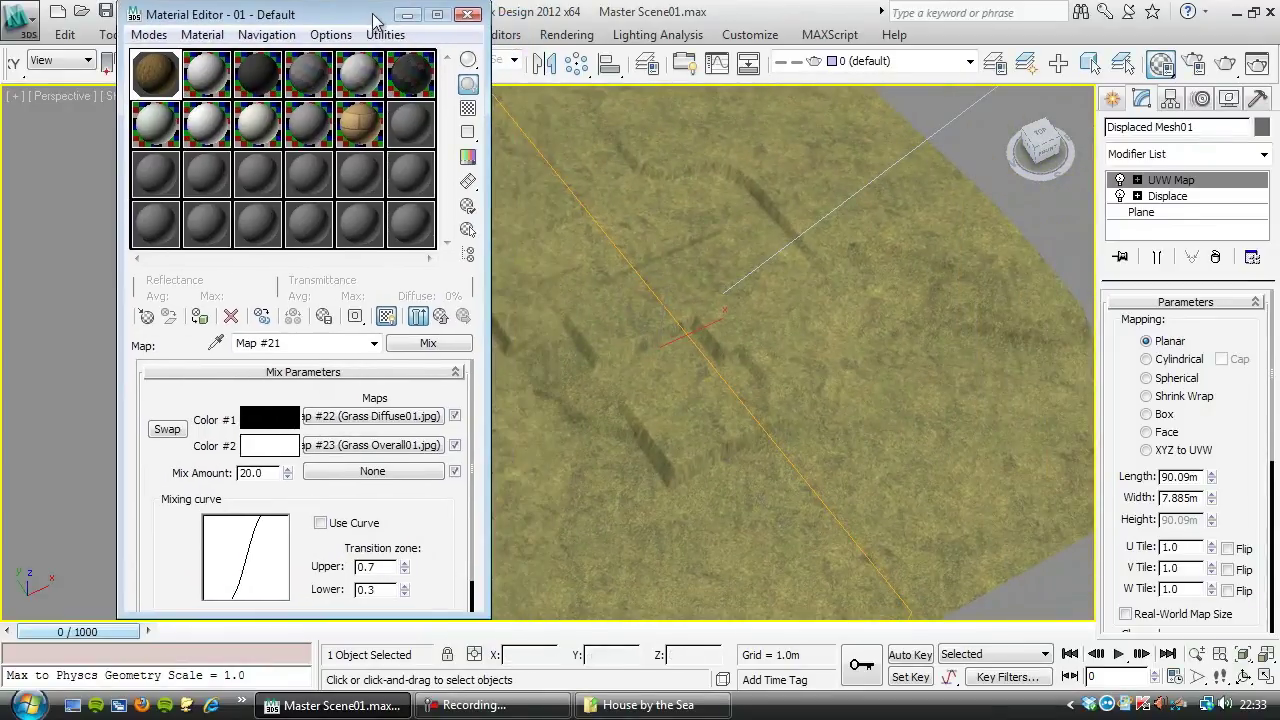
click(442, 316)
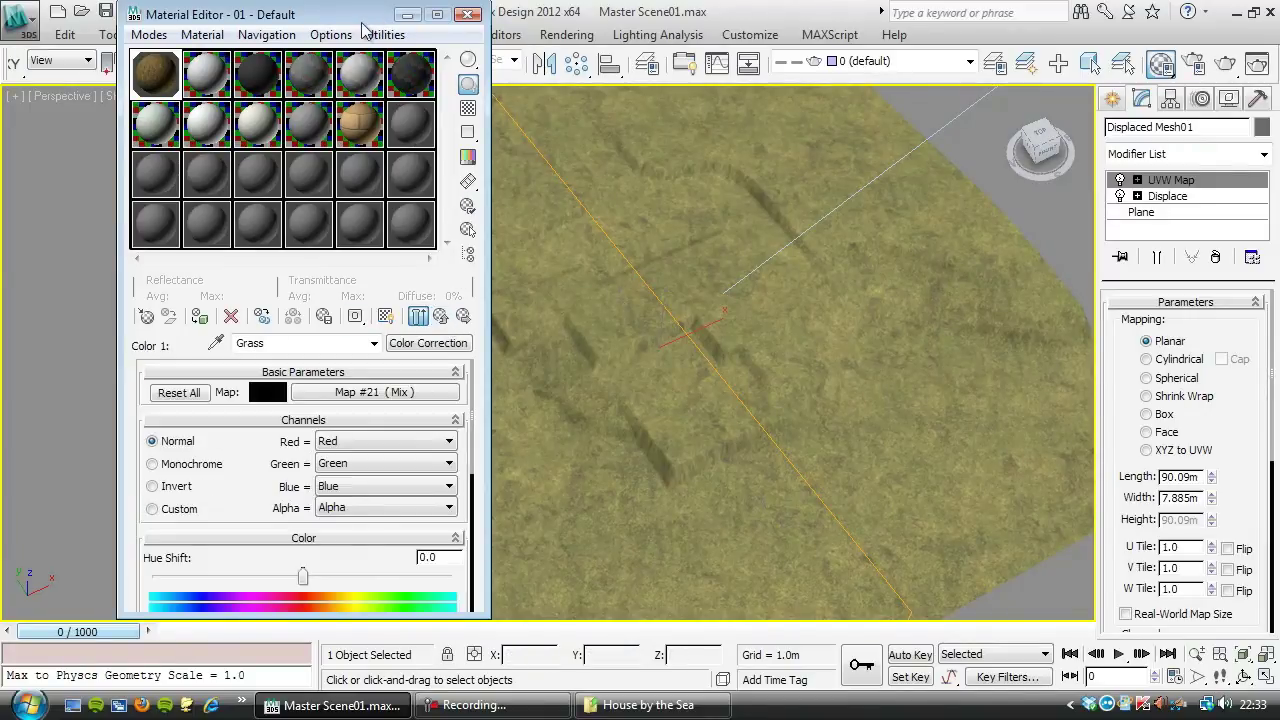
drag(368, 24, 390, 9)
drag(303, 424, 304, 279)
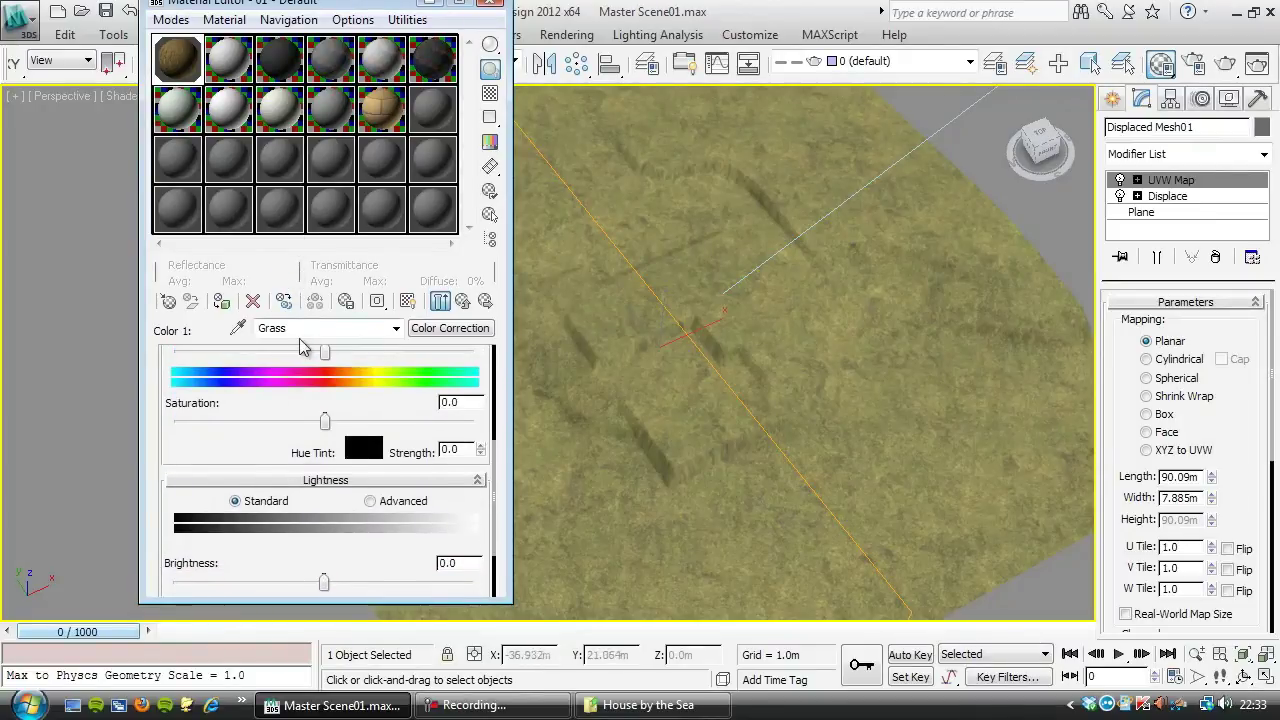
drag(306, 548, 318, 461)
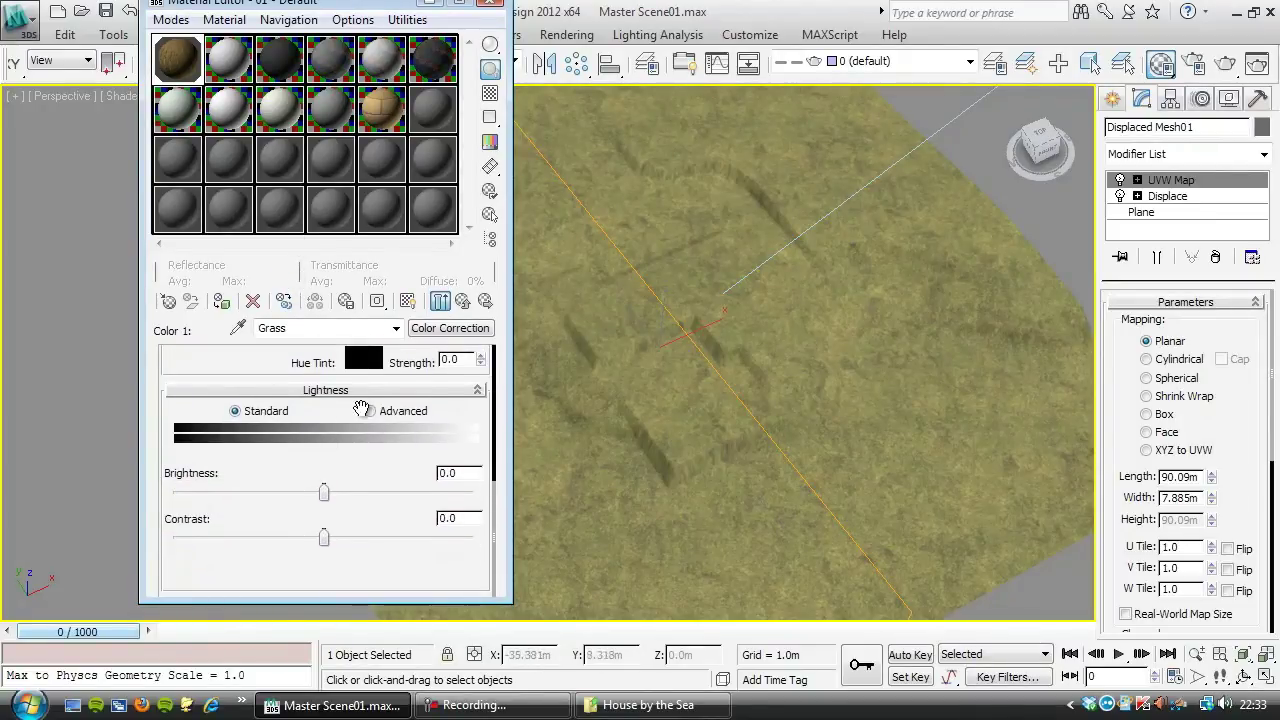
click(370, 411)
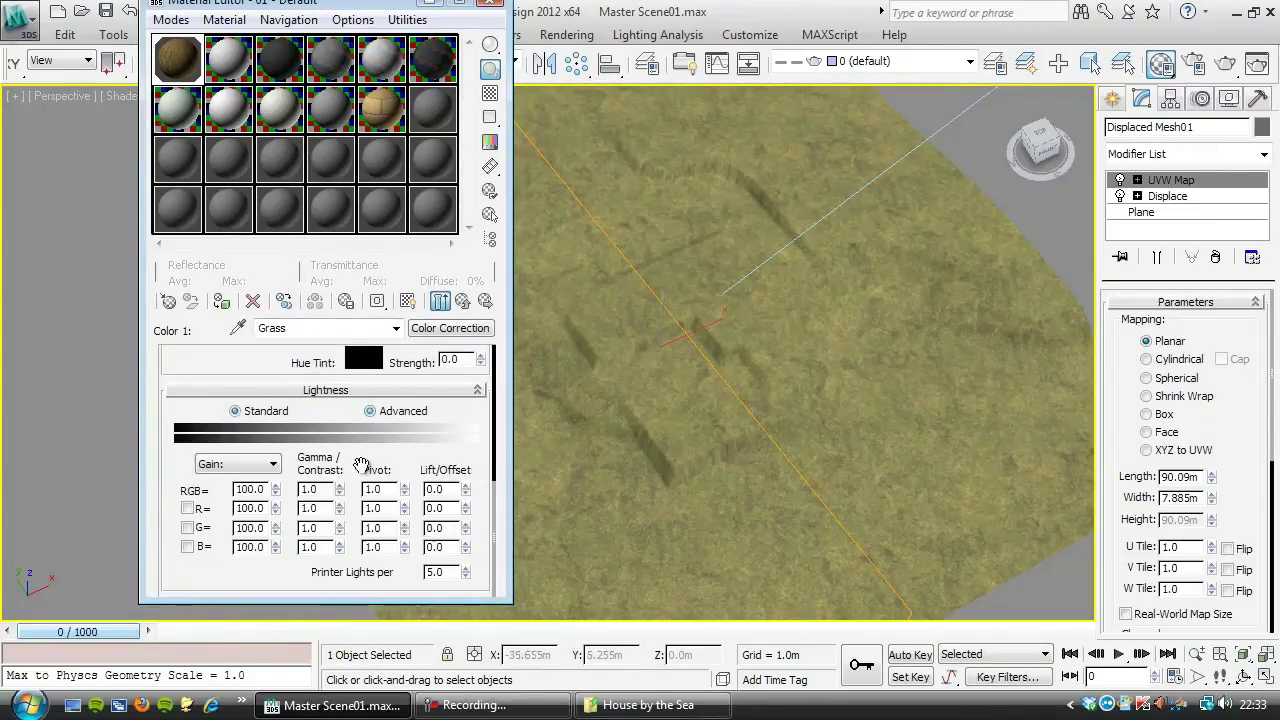
double_click(308, 489)
text(.6)
key(Return)
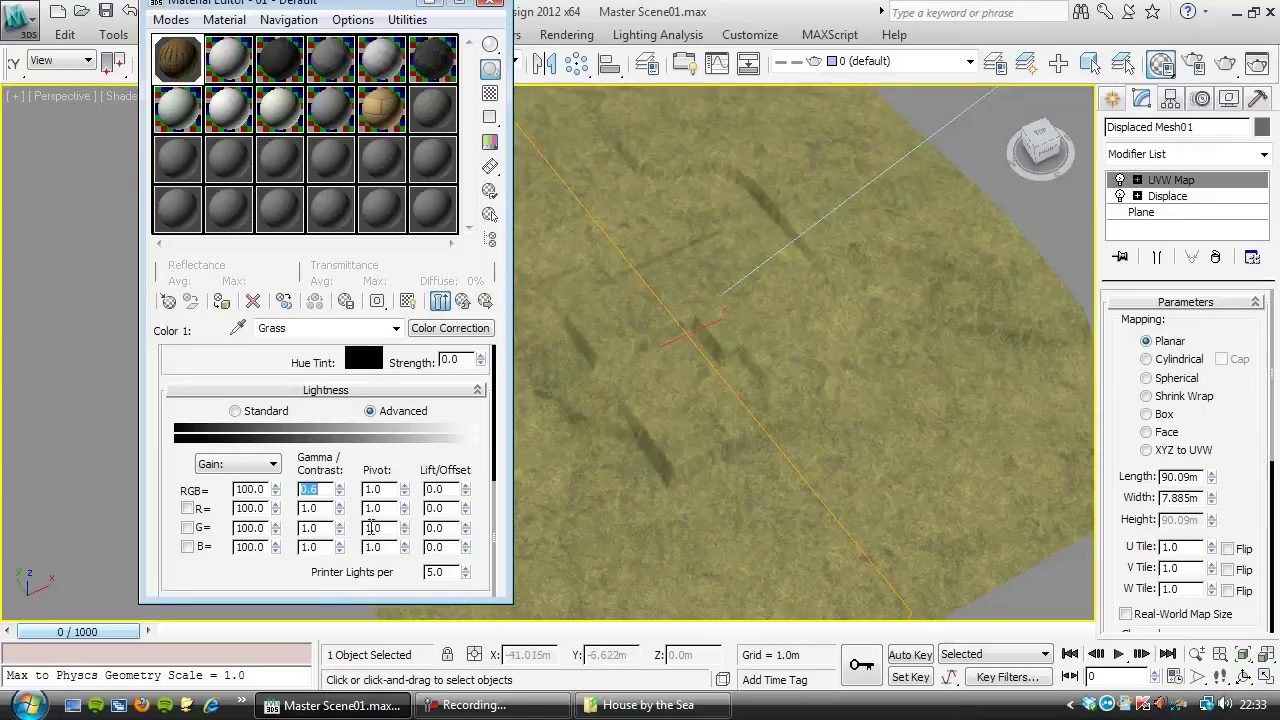
Return to the Sand Grass mix, find the Sand Color Correction map in the material's map tree and copy it
click(463, 303)
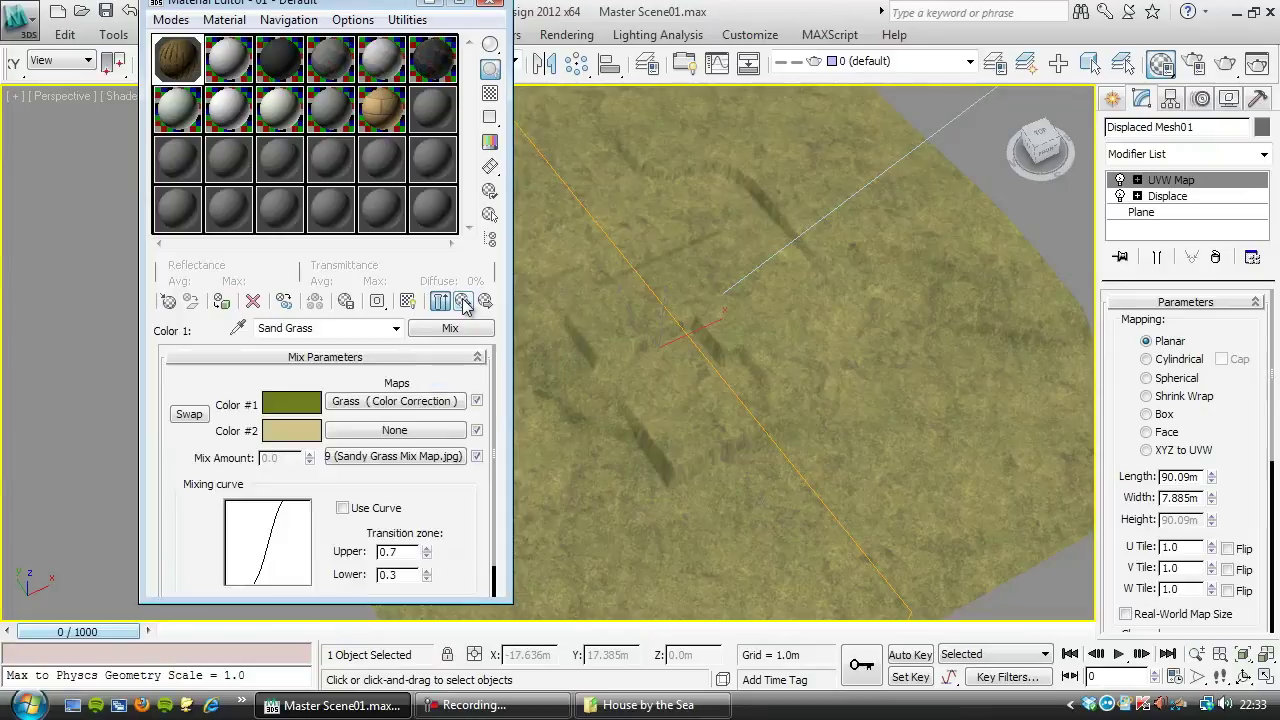
click(491, 242)
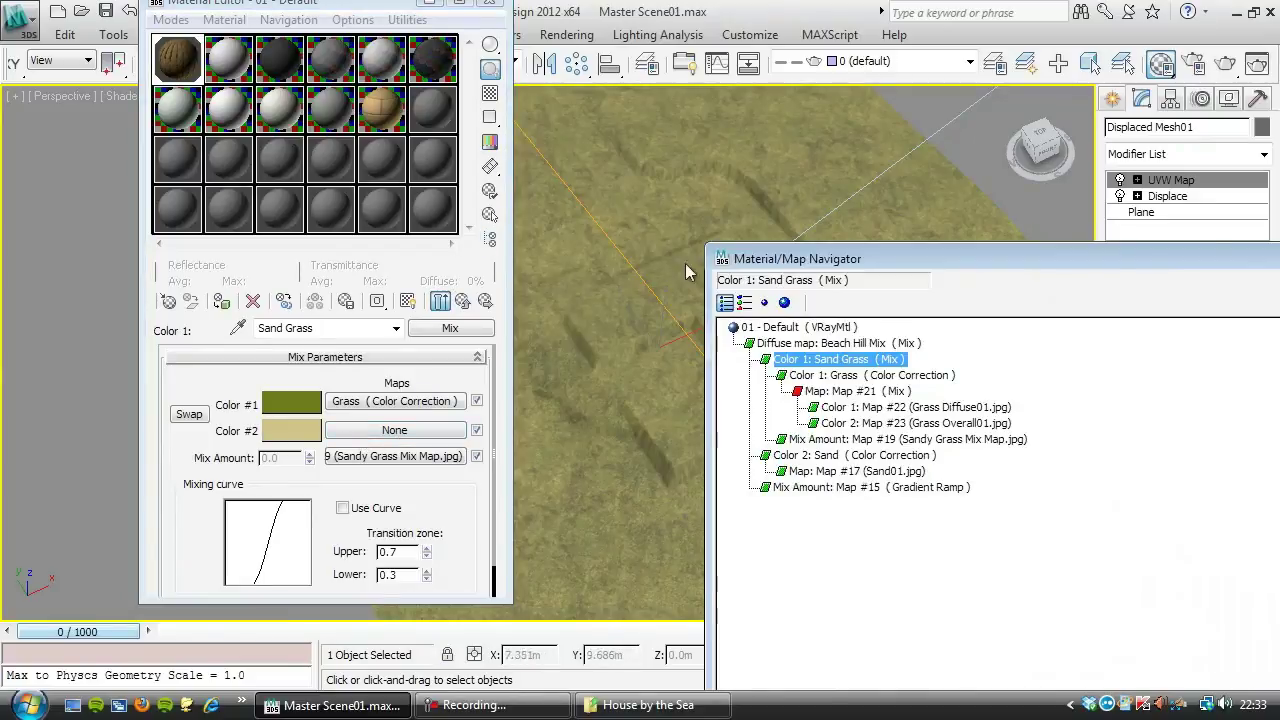
drag(898, 261, 807, 128)
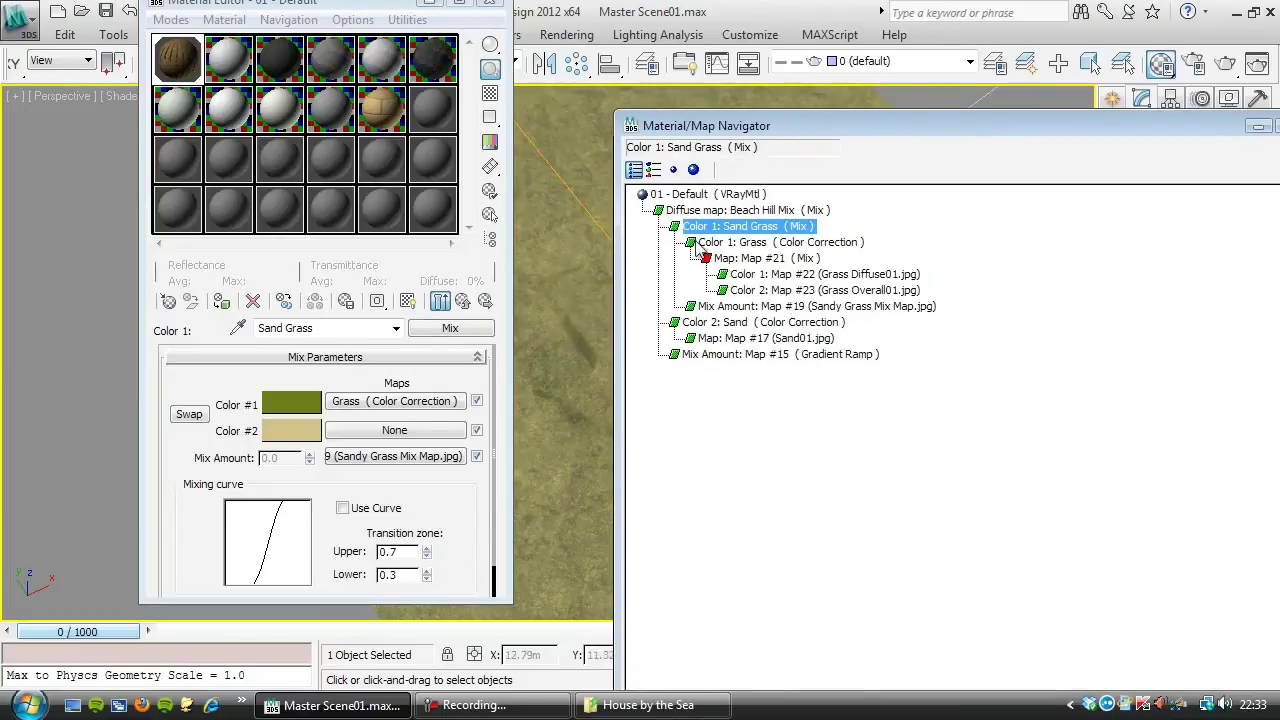
click(710, 323)
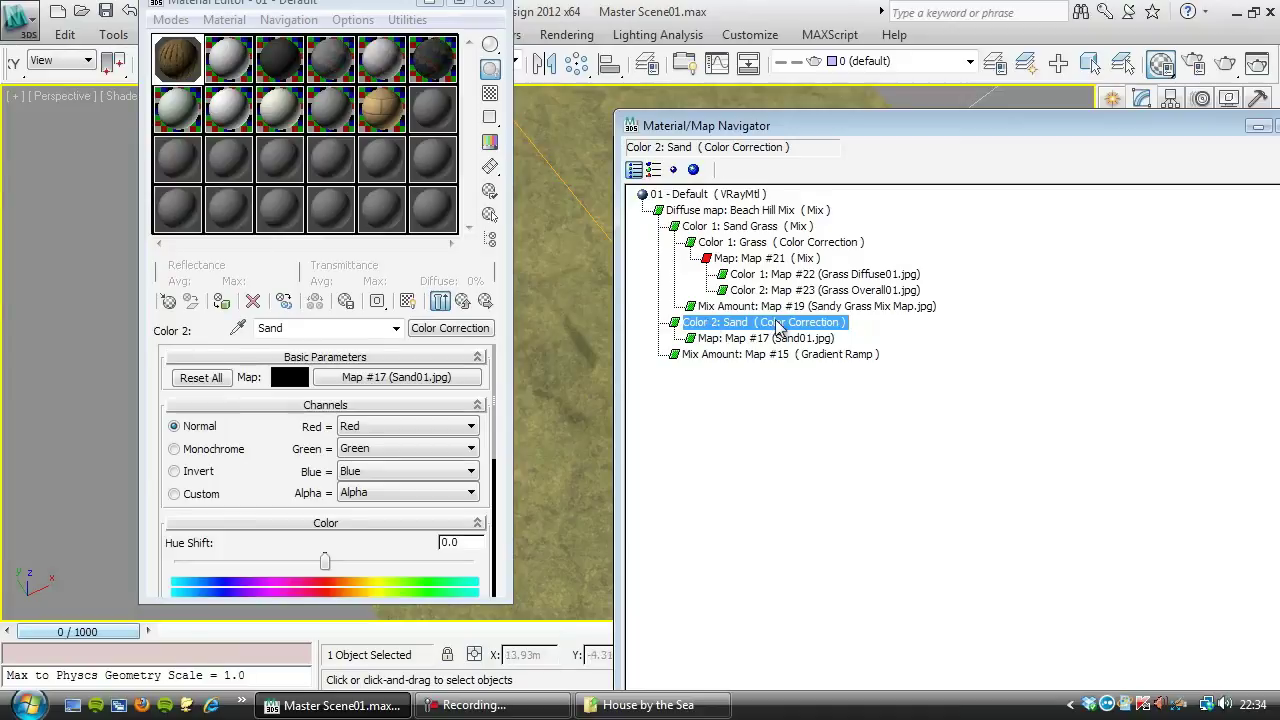
right_click(450, 333)
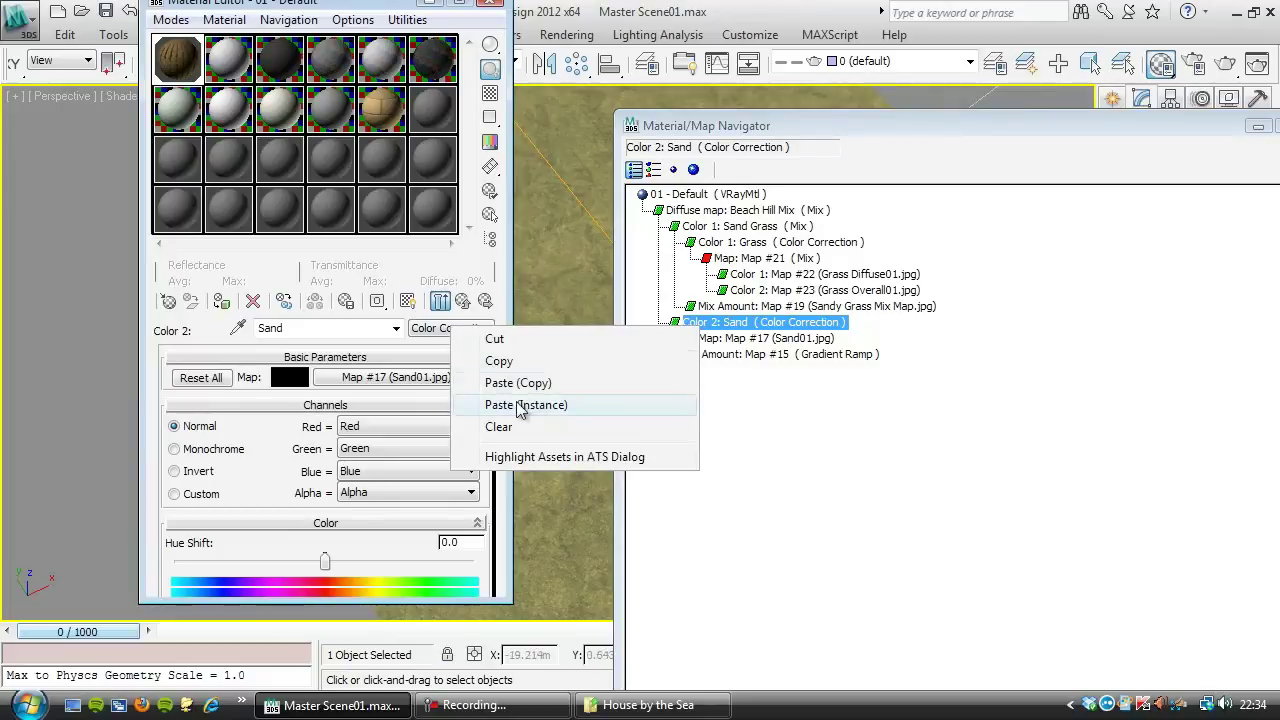
click(500, 362)
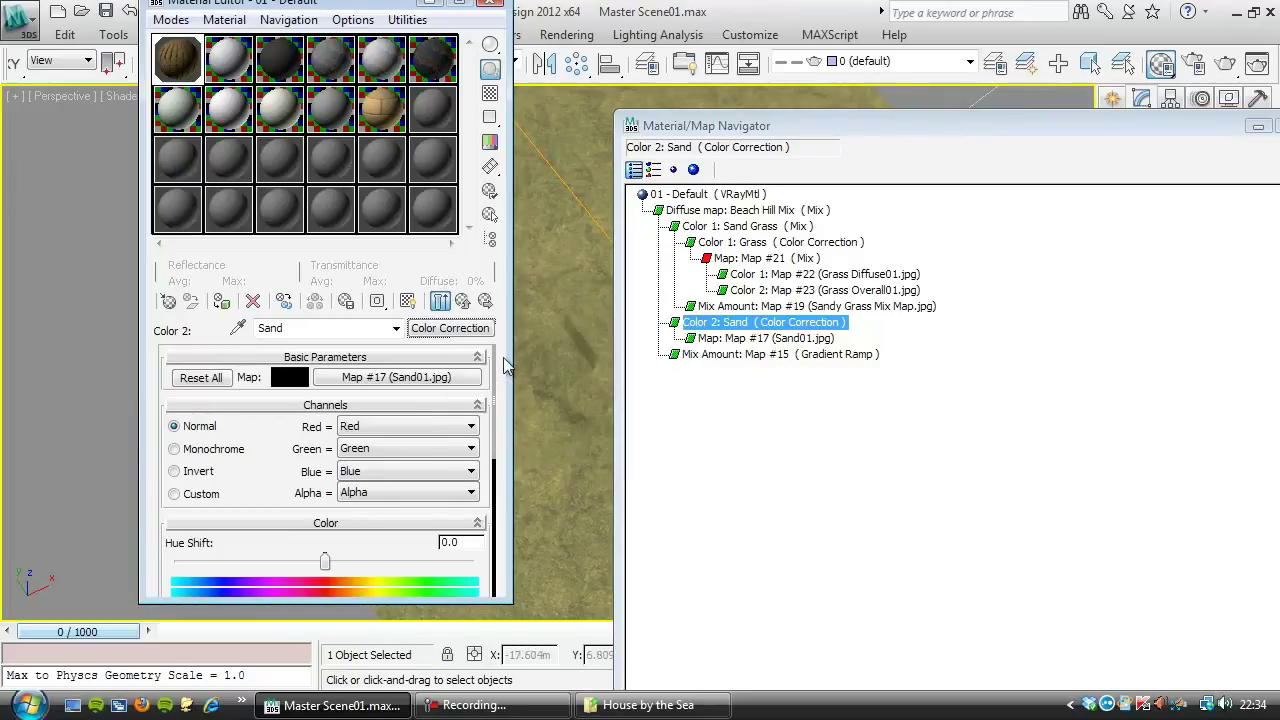
Paste the copied Sand map as an instance into Color #2 of the Sand Grass Mix map and close the navigator
click(748, 227)
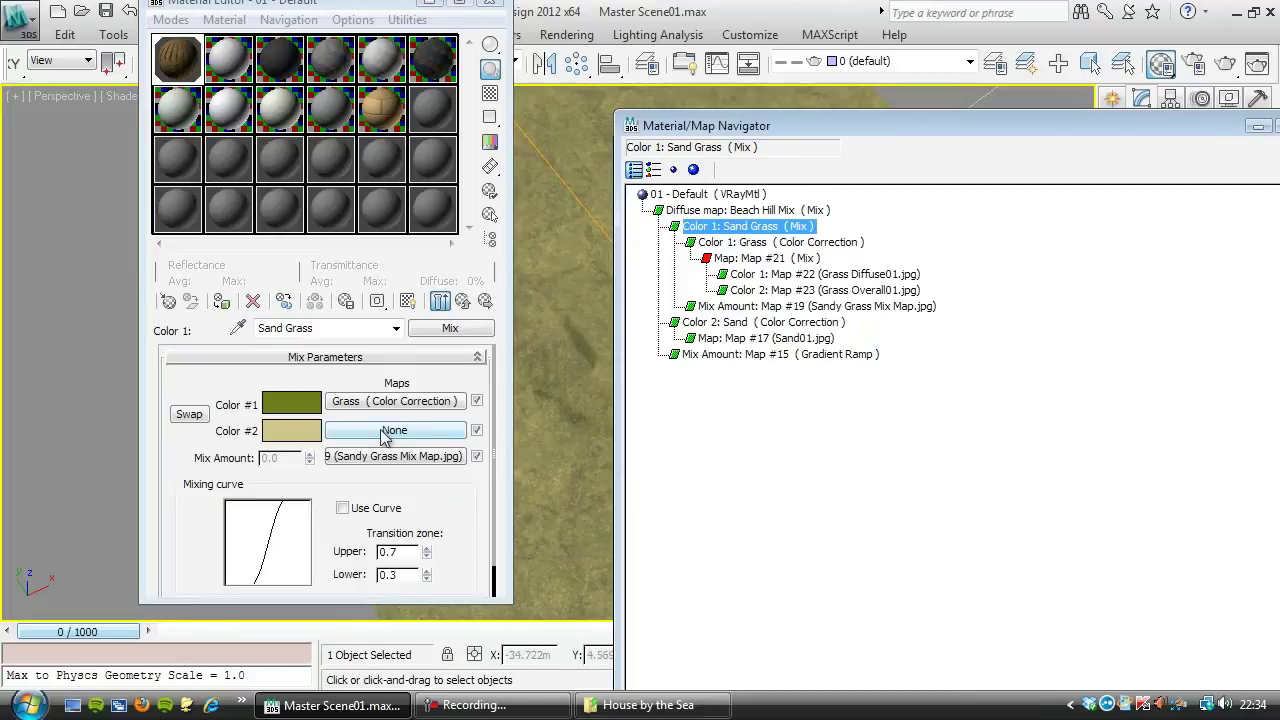
right_click(385, 437)
click(470, 468)
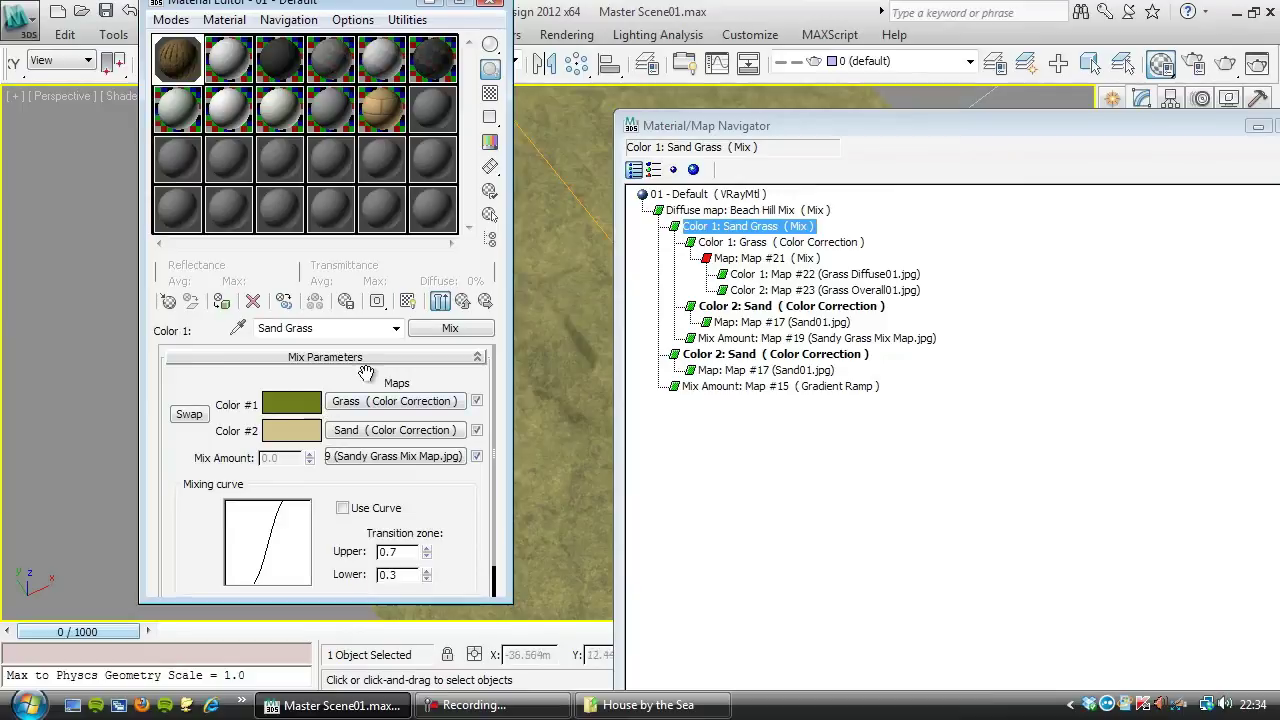
drag(903, 130, 898, 133)
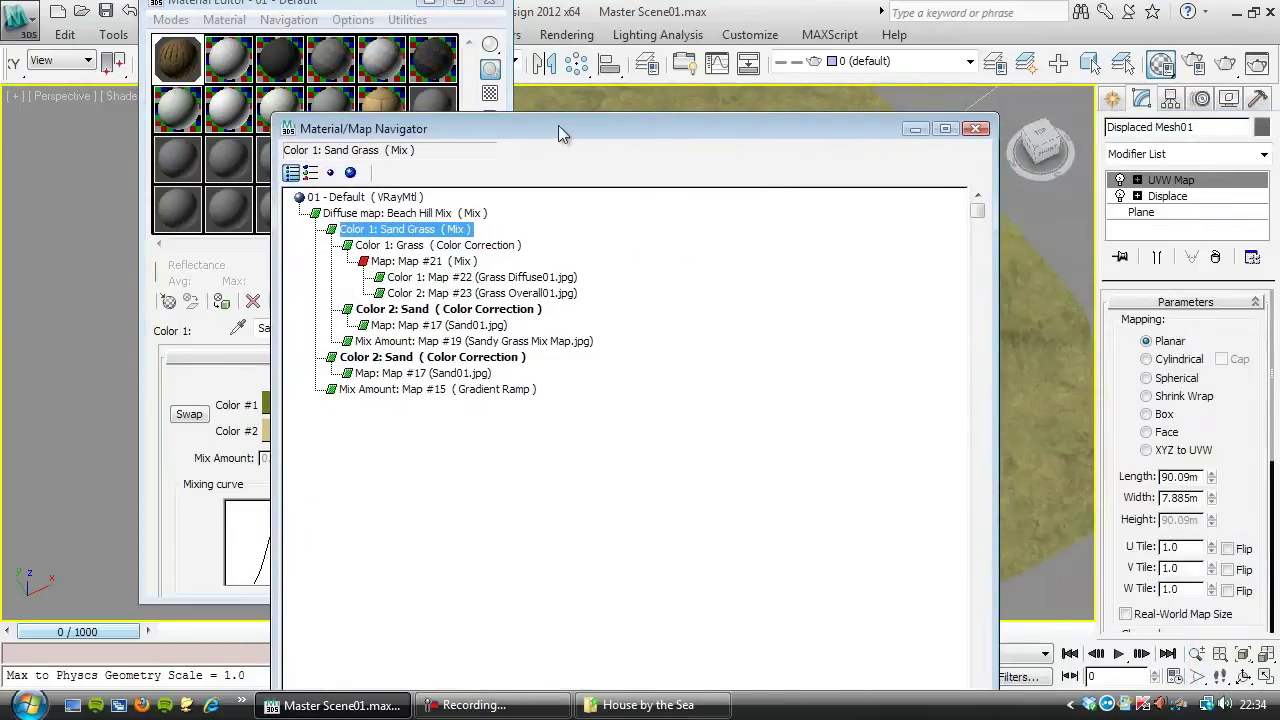
click(977, 131)
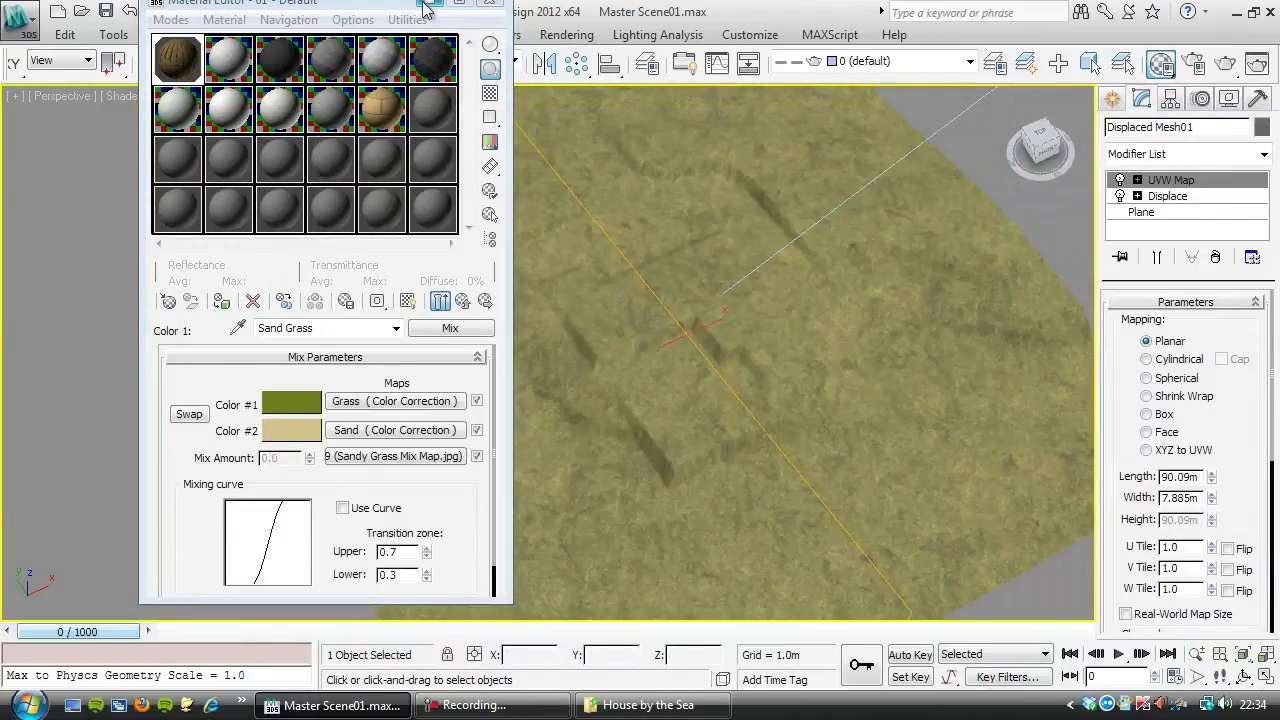
Frame the whole terrain at a lower oblique angle in the maximized Perspective view that has safe frames
drag(400, 4, 365, 53)
click(455, 54)
scroll(403, 349, down, 6)
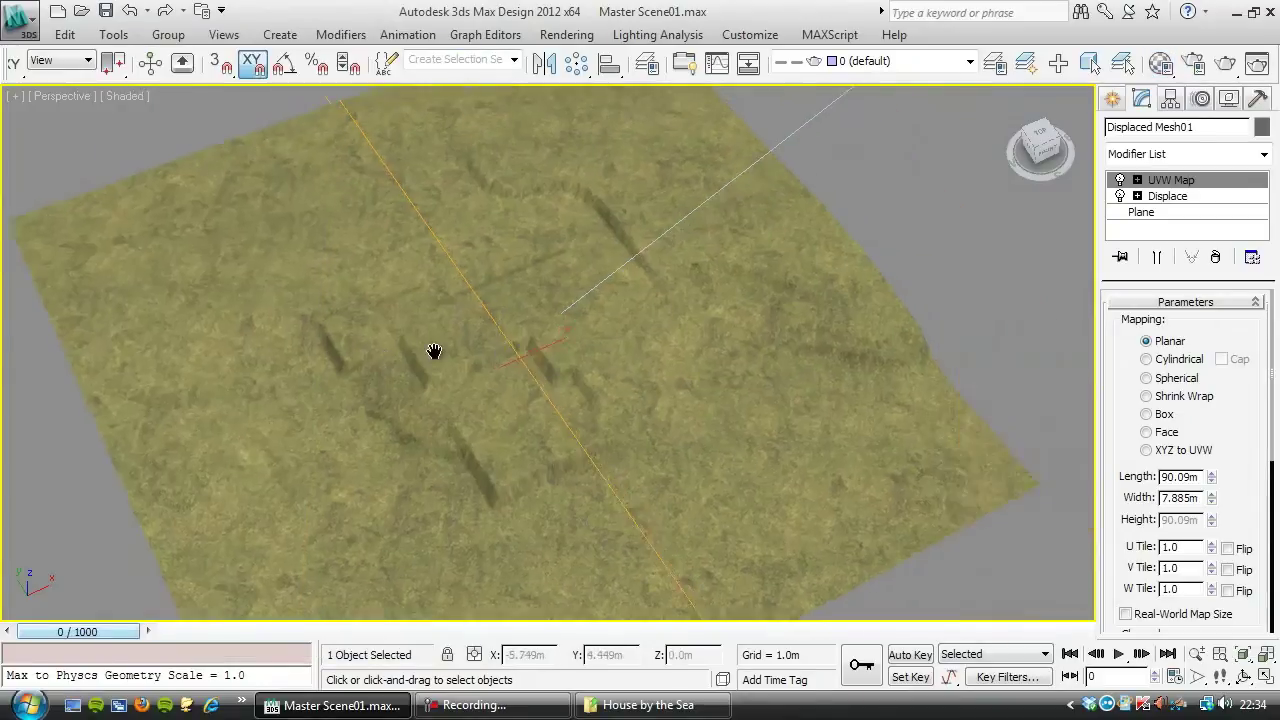
middle_drag(403, 343, 441, 343)
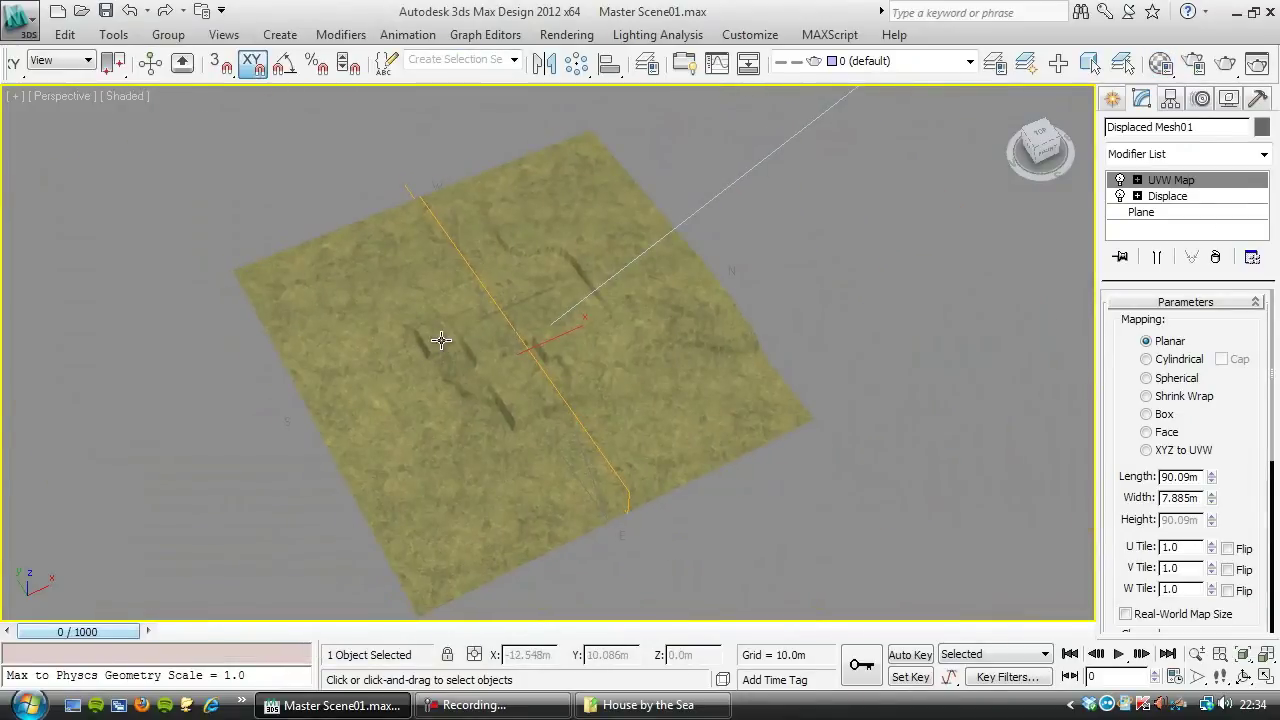
key(alt+w)
right_click(753, 462)
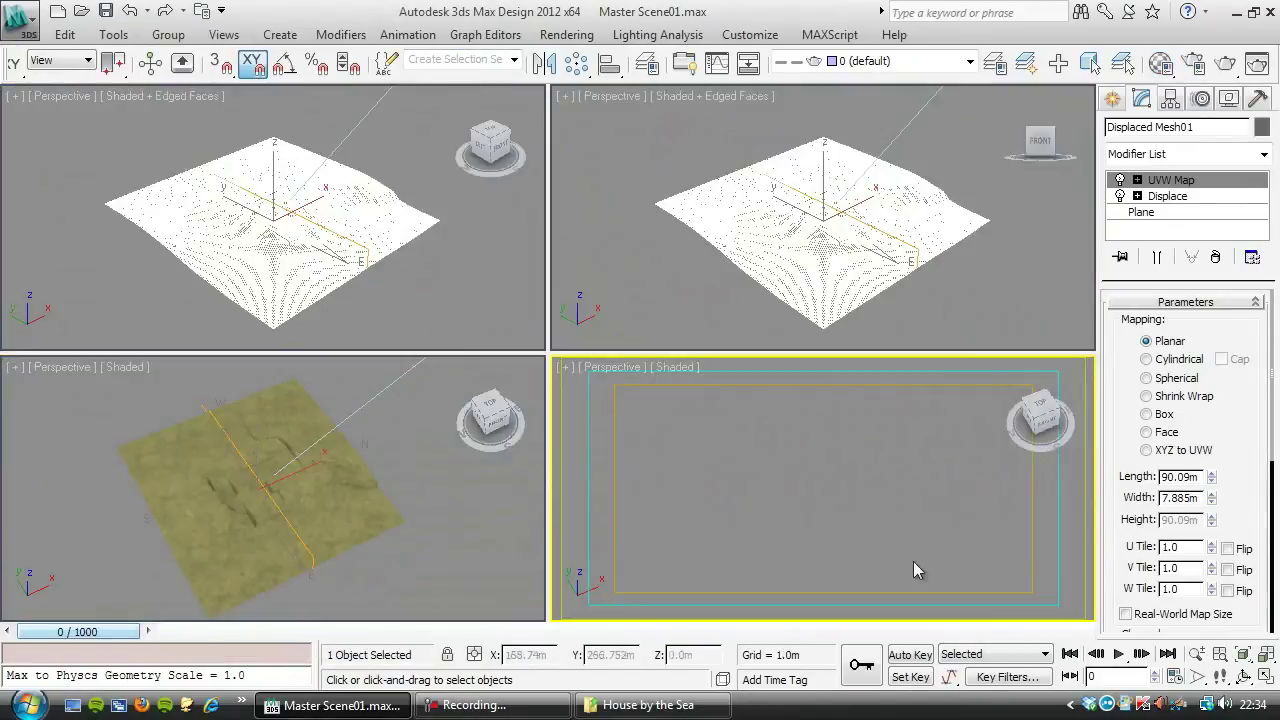
click(1220, 656)
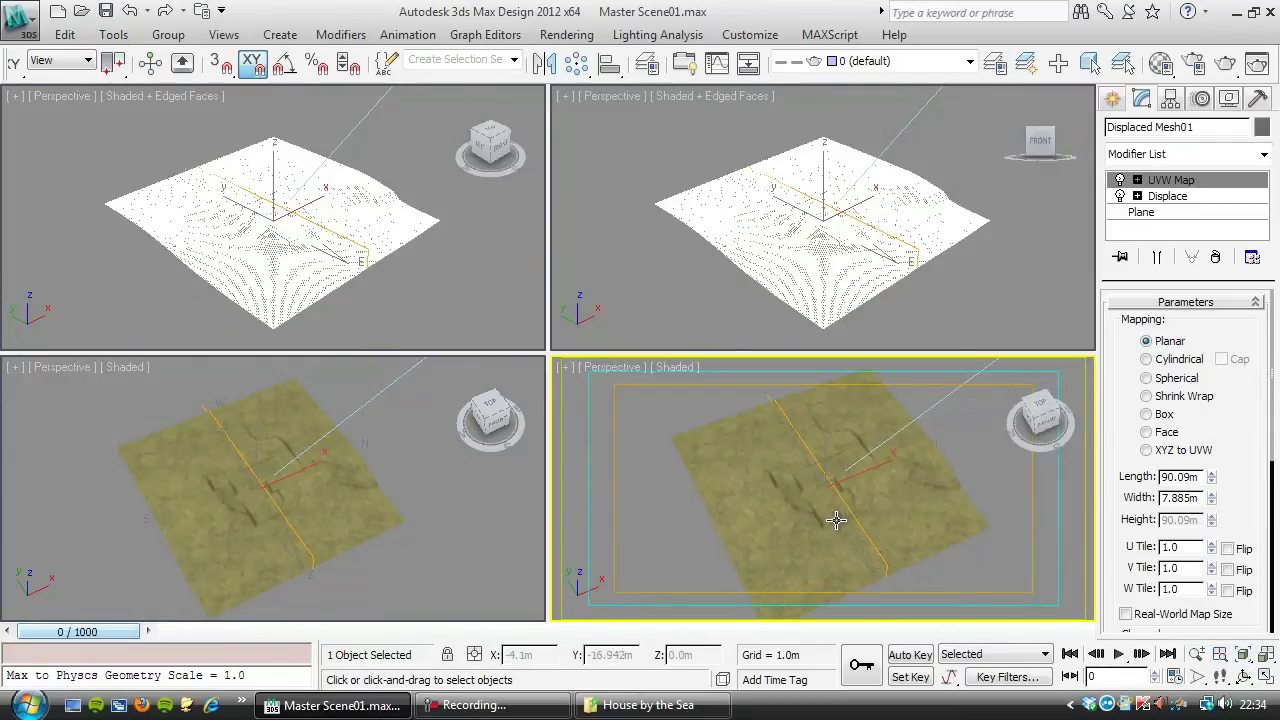
key(alt+w)
alt+middle_drag(420, 380, 486, 360)
click(1197, 654)
drag(714, 455, 600, 514)
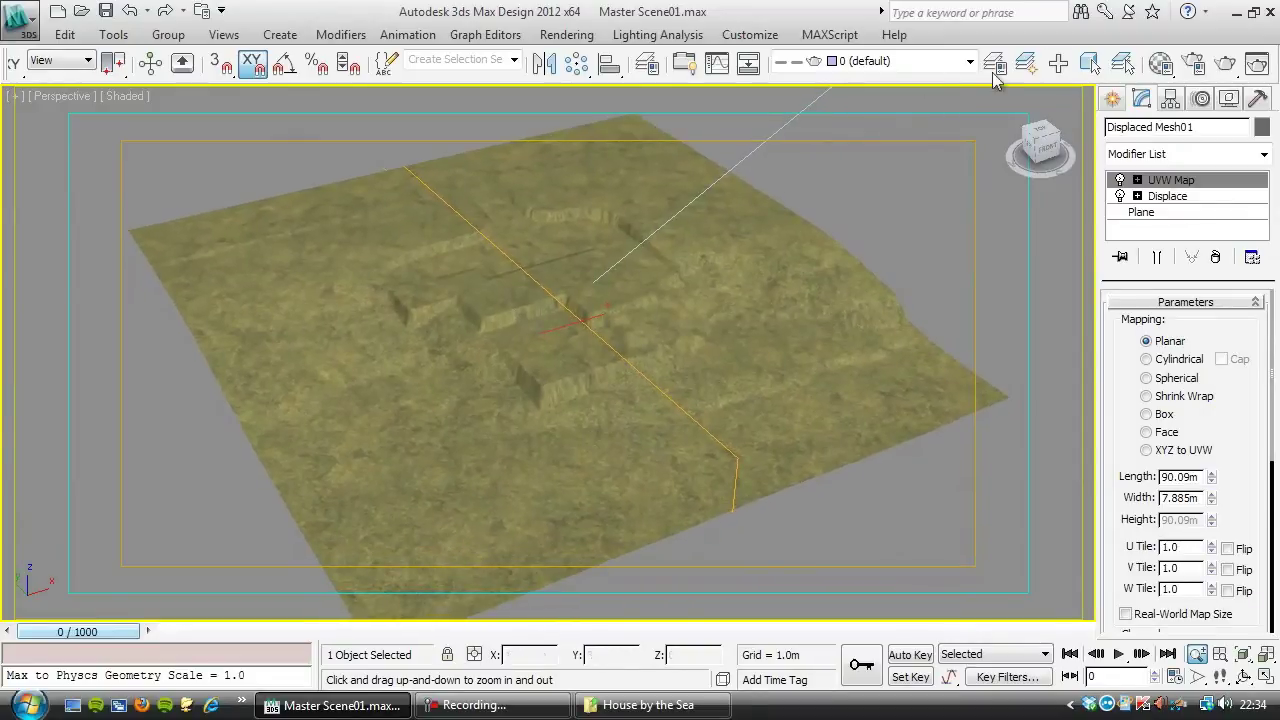
Test render the terrain to check the sand and grass placement, then stop the render and close the frame buffer
click(1228, 65)
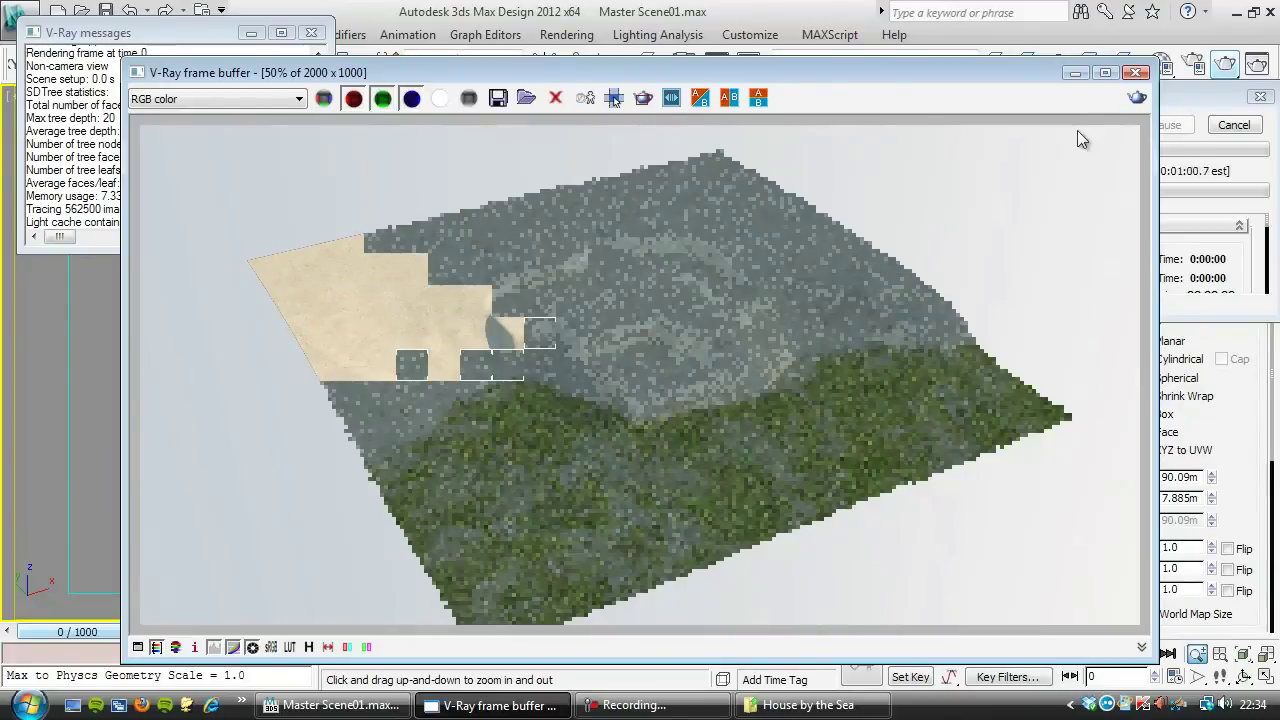
click(1233, 125)
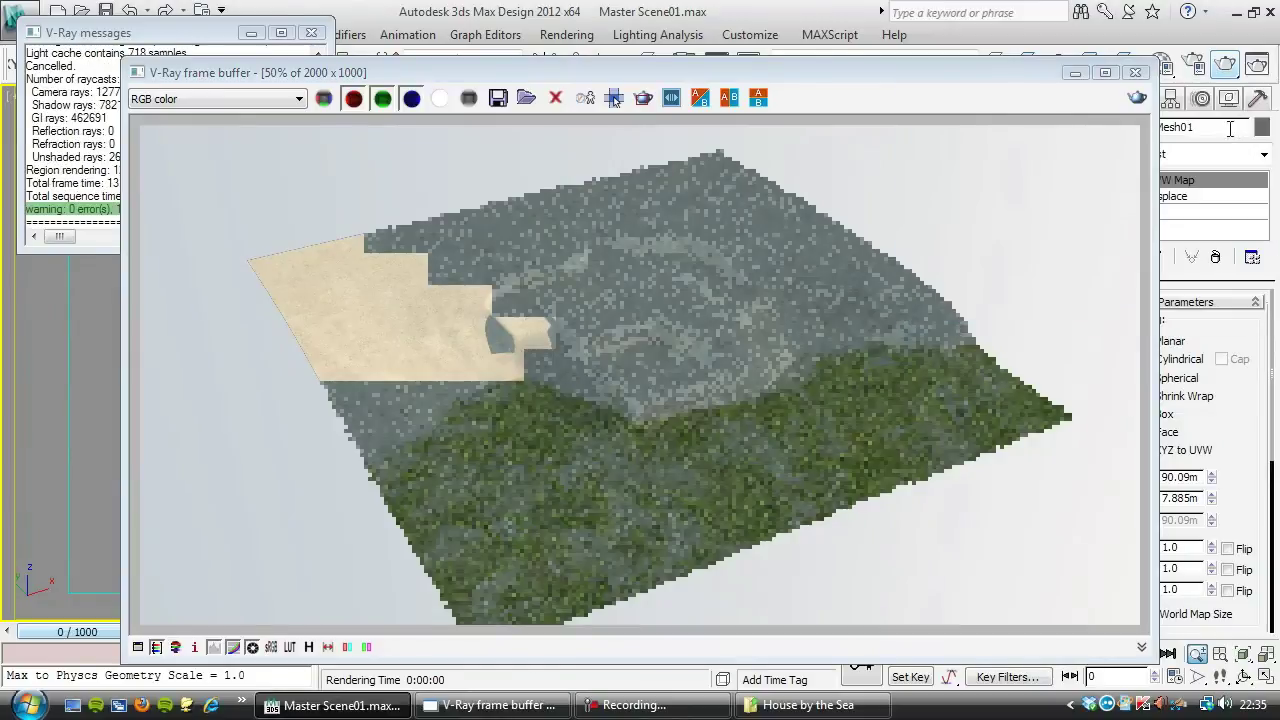
click(1136, 74)
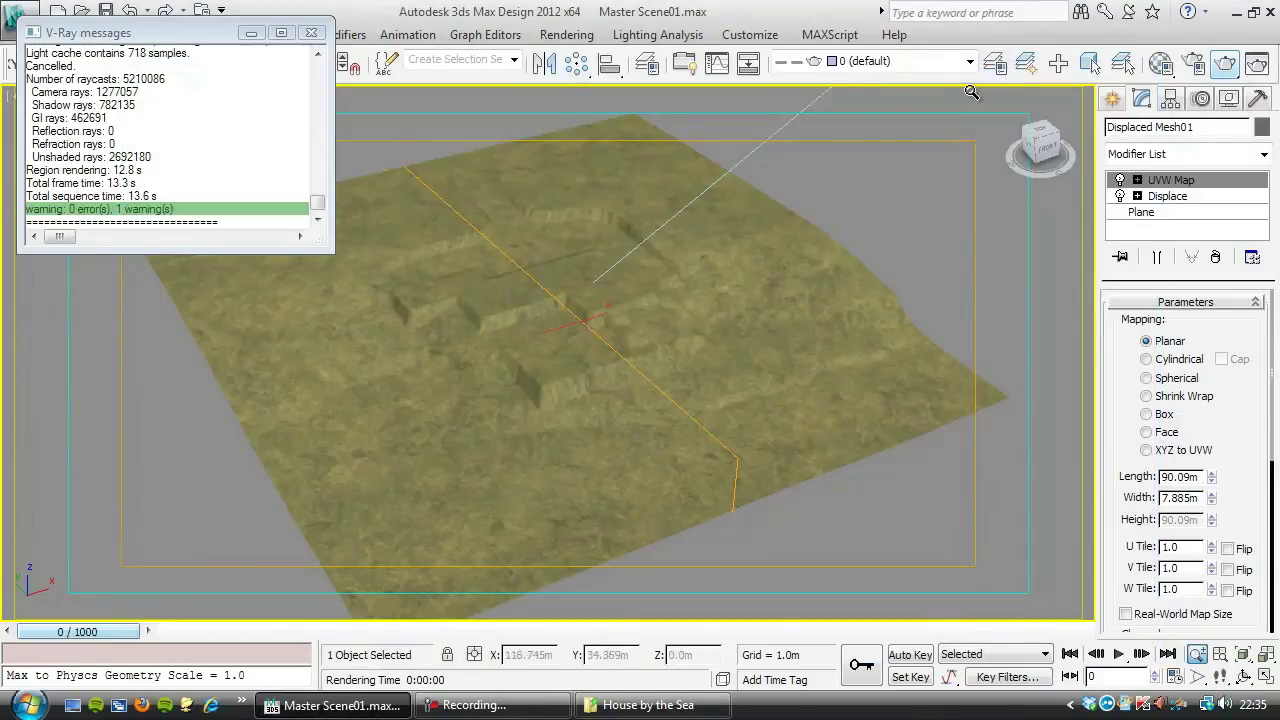
Open the Gradient Ramp map that drives the Mix Amount of Beach Hill Mix
click(1160, 64)
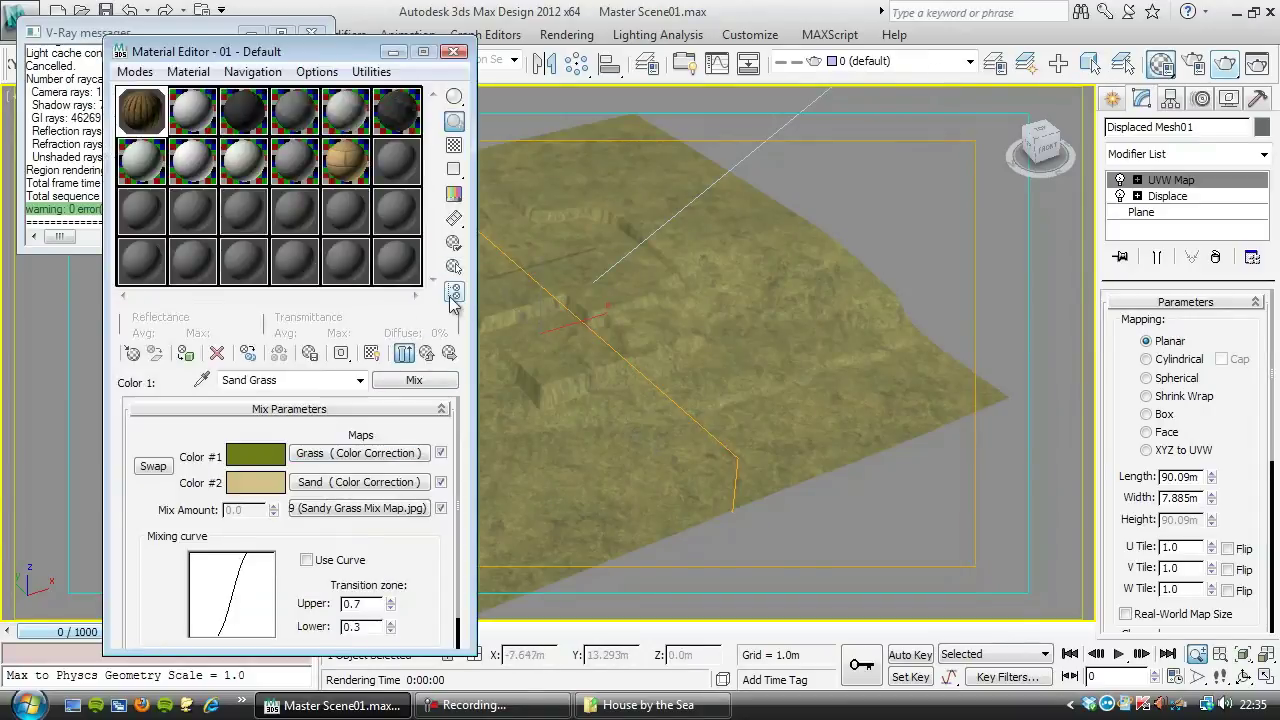
click(454, 291)
drag(457, 126, 593, 97)
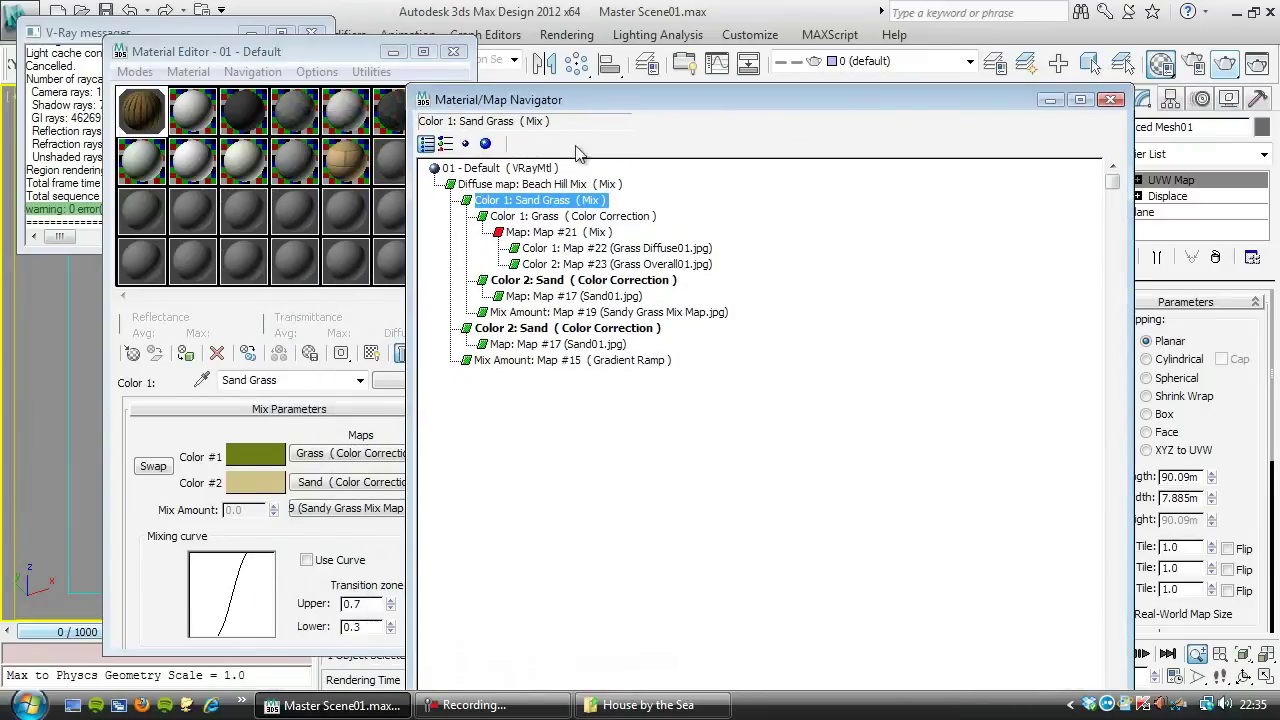
click(505, 362)
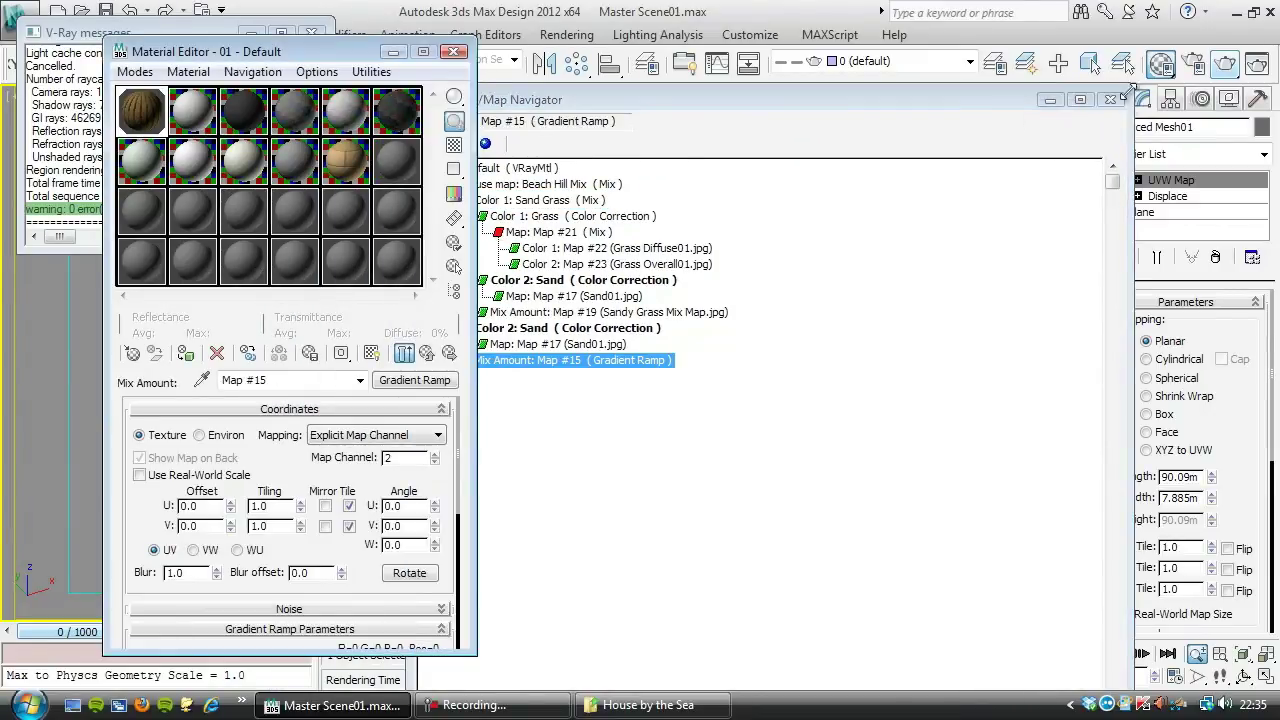
click(1111, 100)
drag(338, 52, 417, 4)
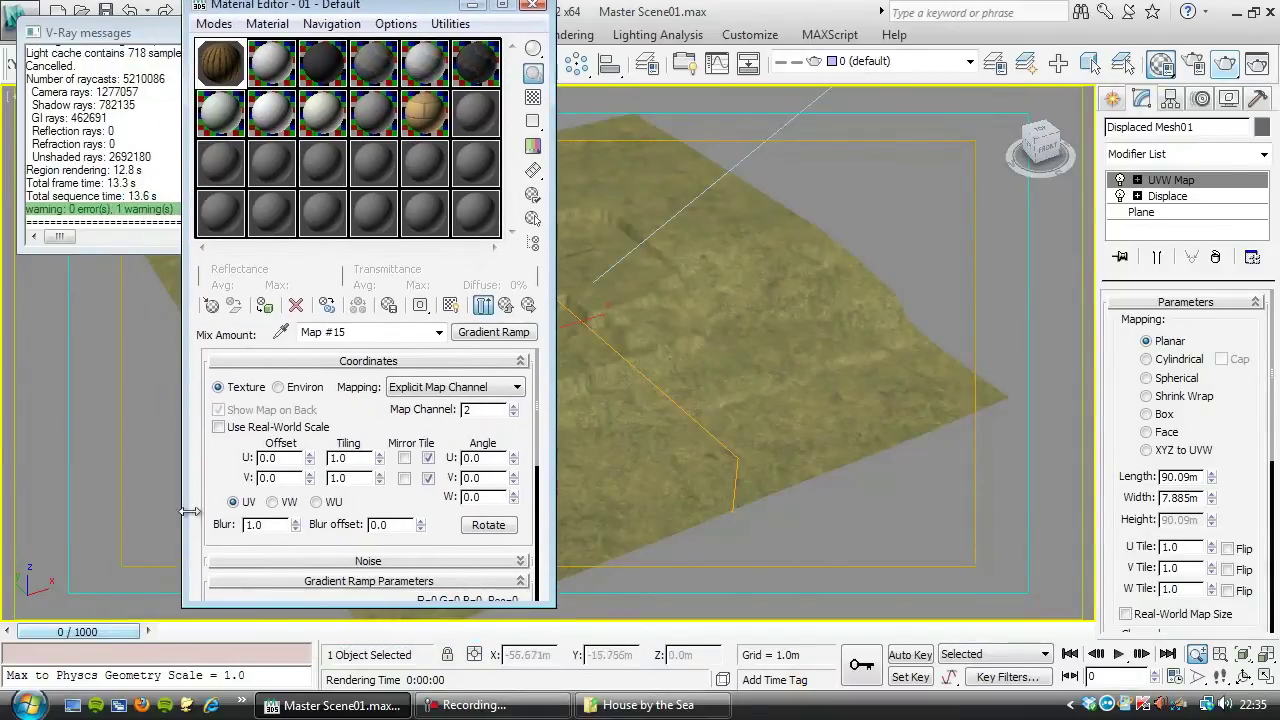
Enable Invert in the Gradient Ramp's output settings to swap the sand and grass areas
scroll(222, 497, down, 5)
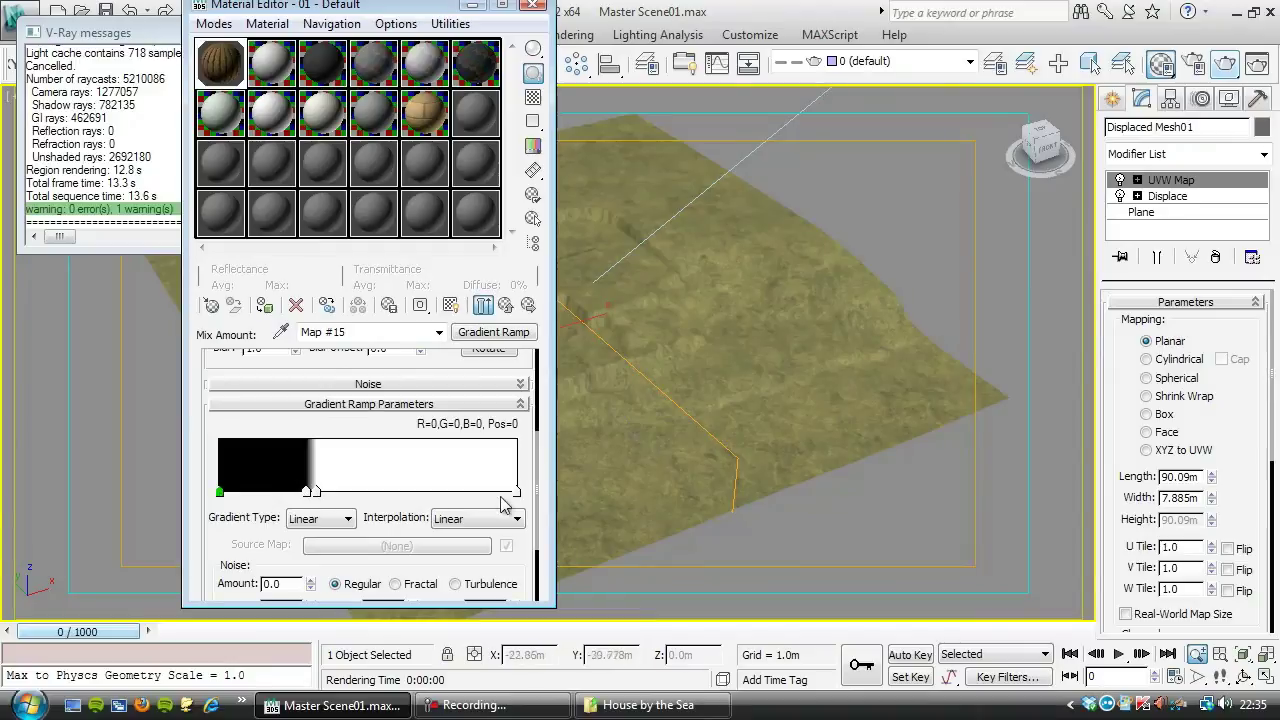
drag(396, 486, 394, 474)
scroll(394, 474, down, 2)
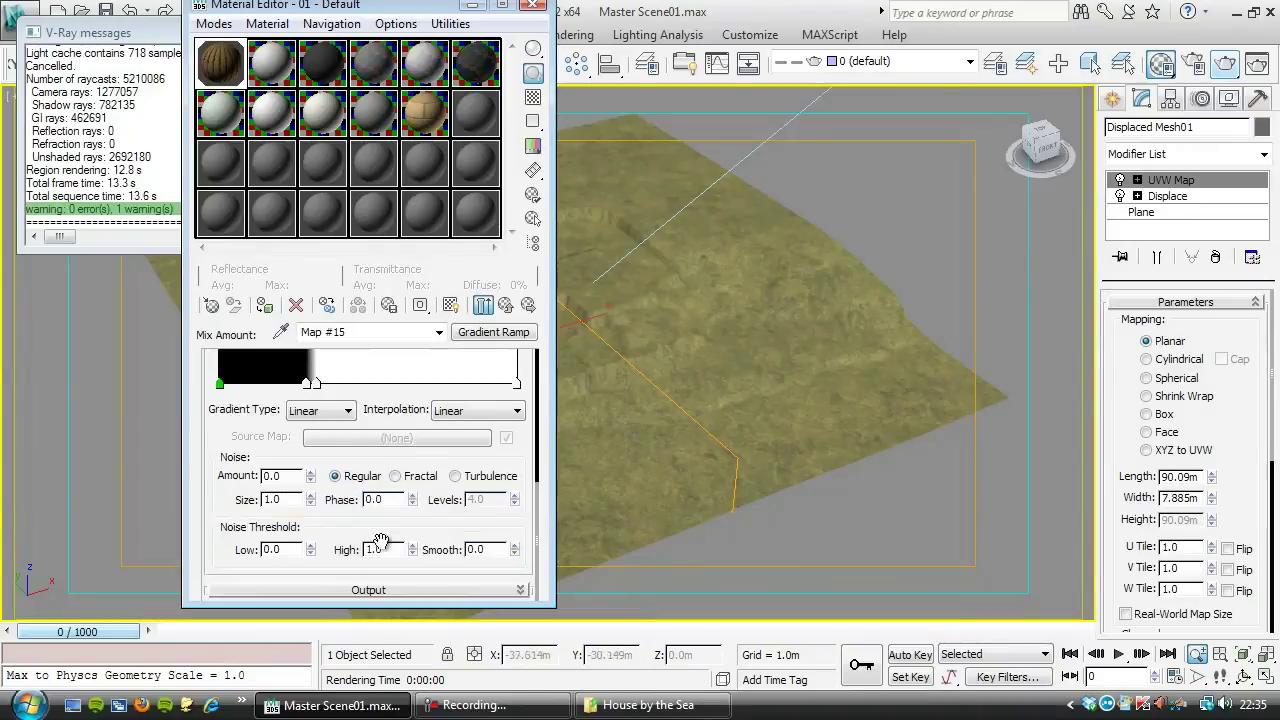
scroll(377, 590, down, 5)
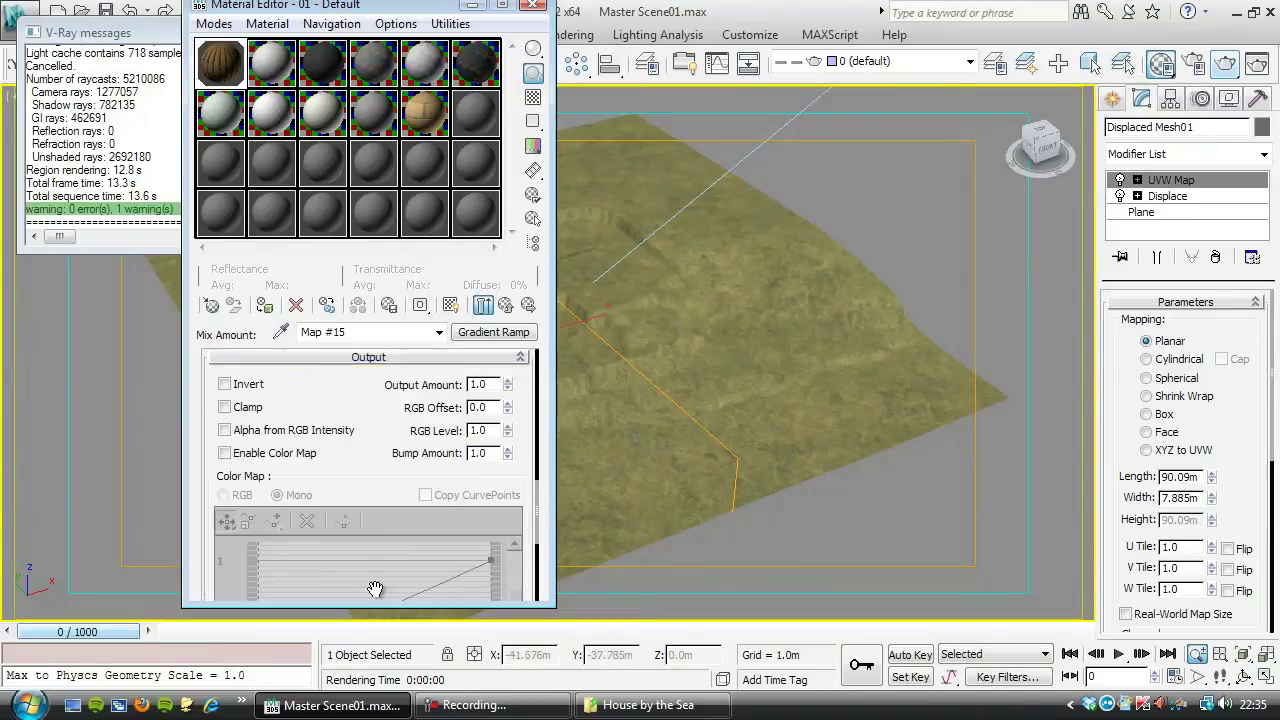
click(226, 385)
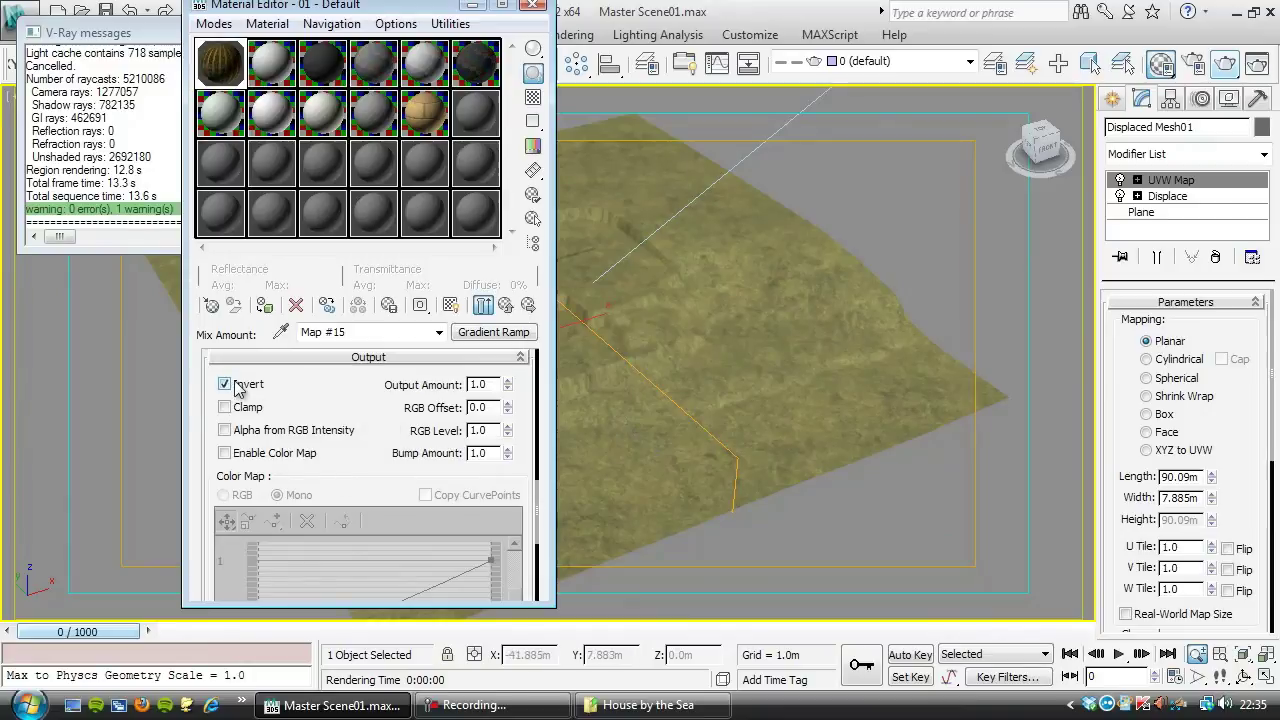
Render the terrain again and examine the sand and grass blending at 100% size
click(1224, 66)
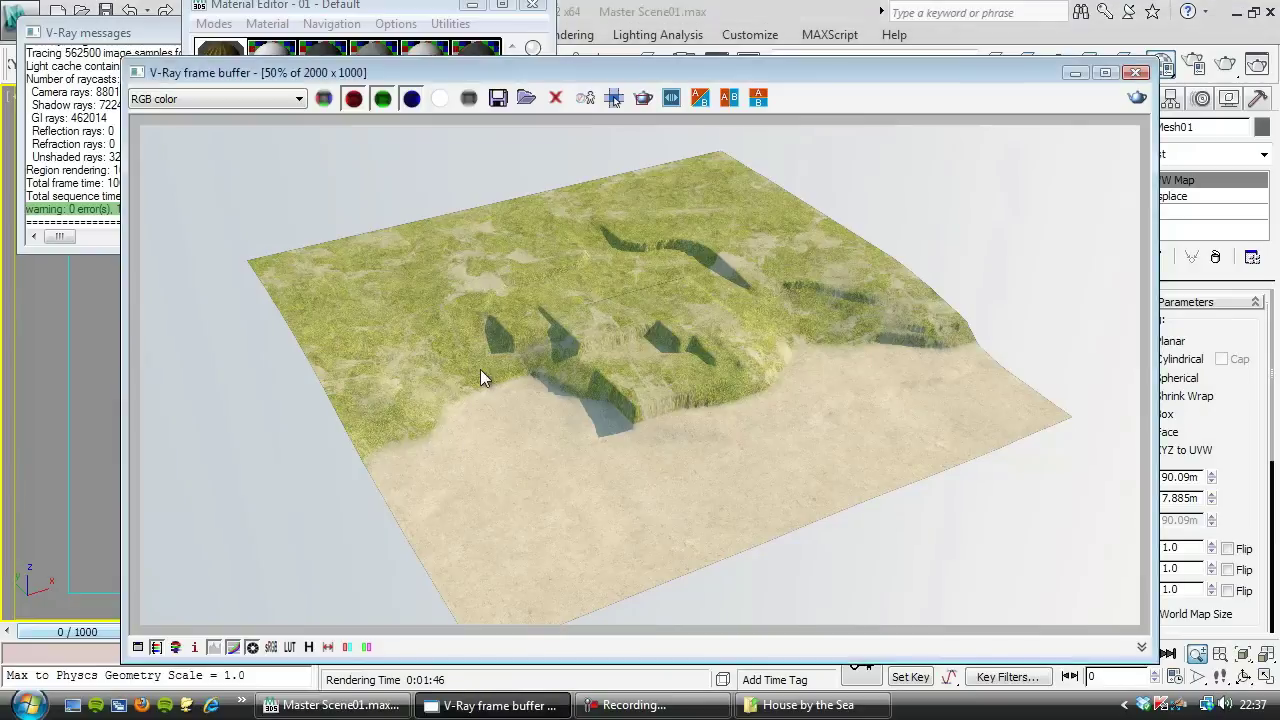
scroll(480, 375, up, 1)
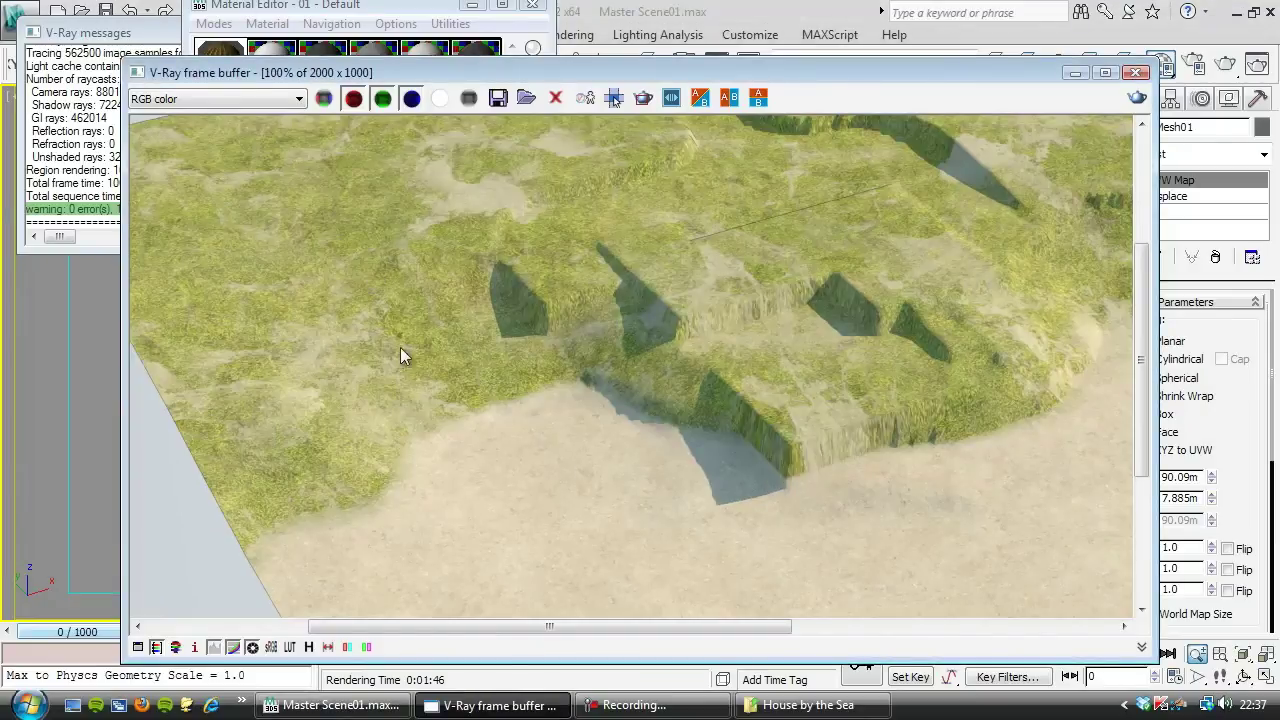
middle_drag(412, 352, 583, 418)
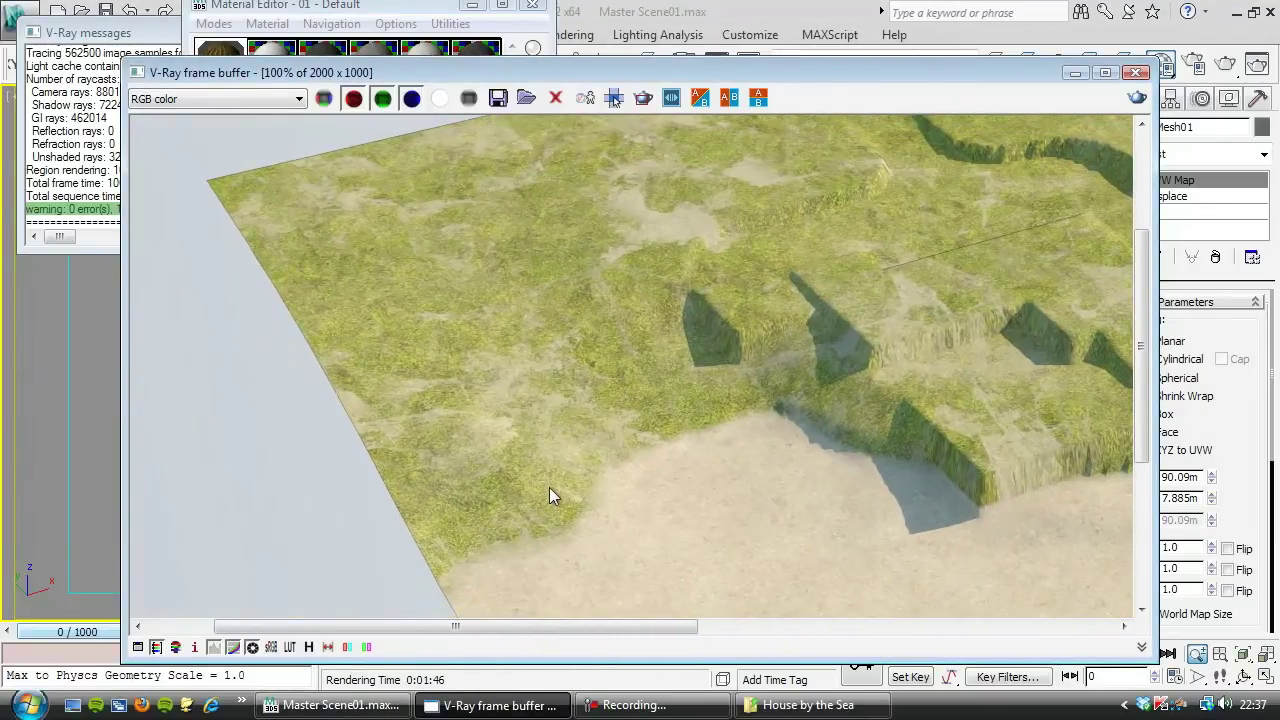
Examine the sand and grass transitions across the rendered terrain at 100% and 50% size, and close the frame buffer
middle_drag(551, 491, 747, 499)
middle_drag(869, 558, 606, 386)
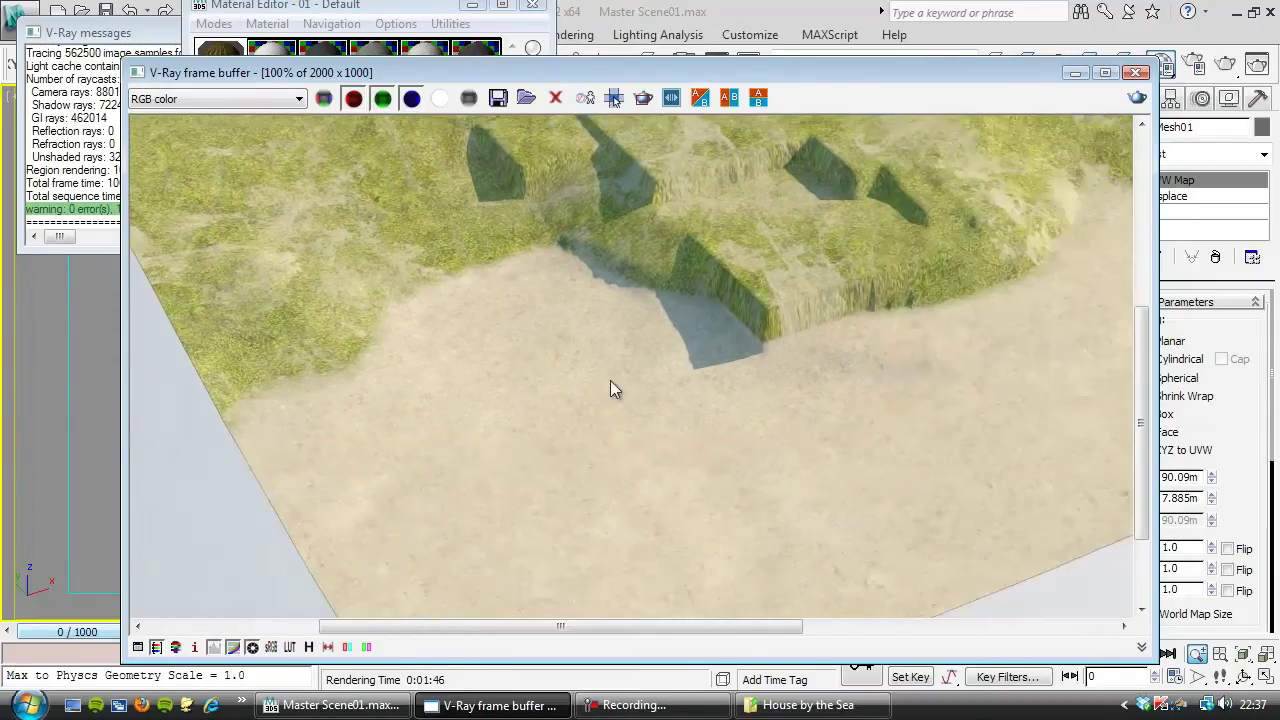
scroll(744, 410, down, 1)
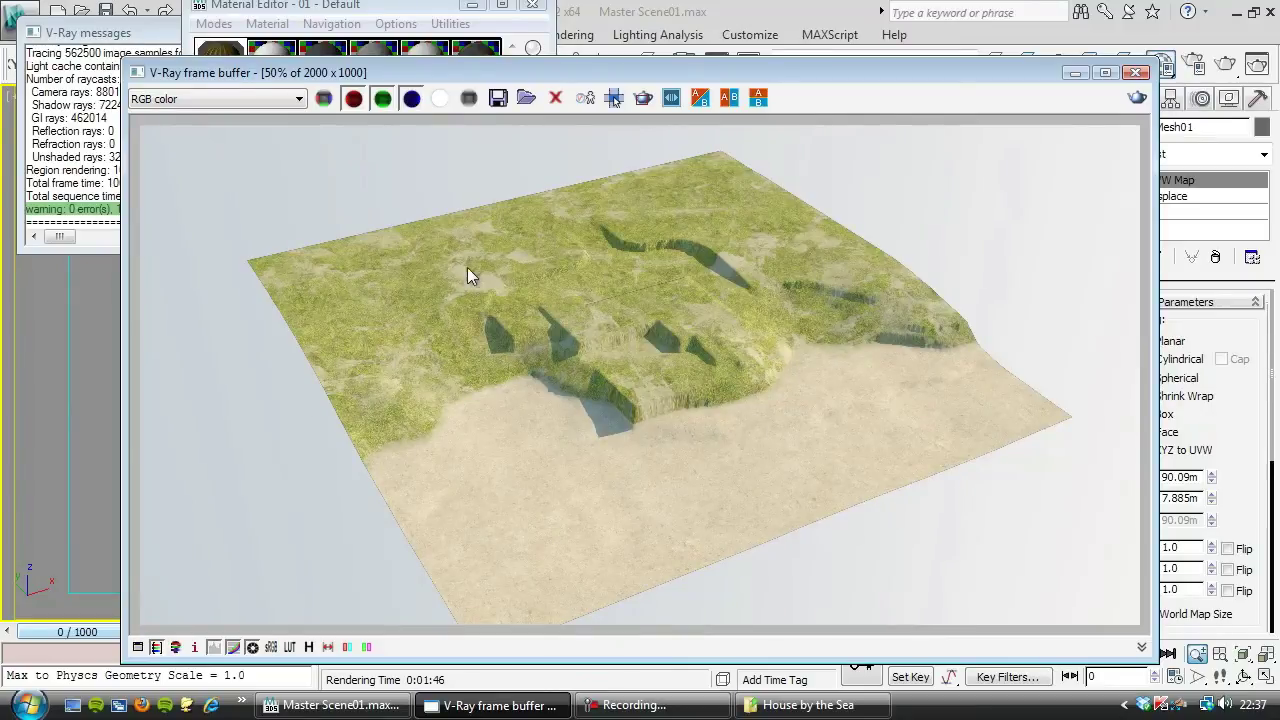
scroll(583, 291, up, 1)
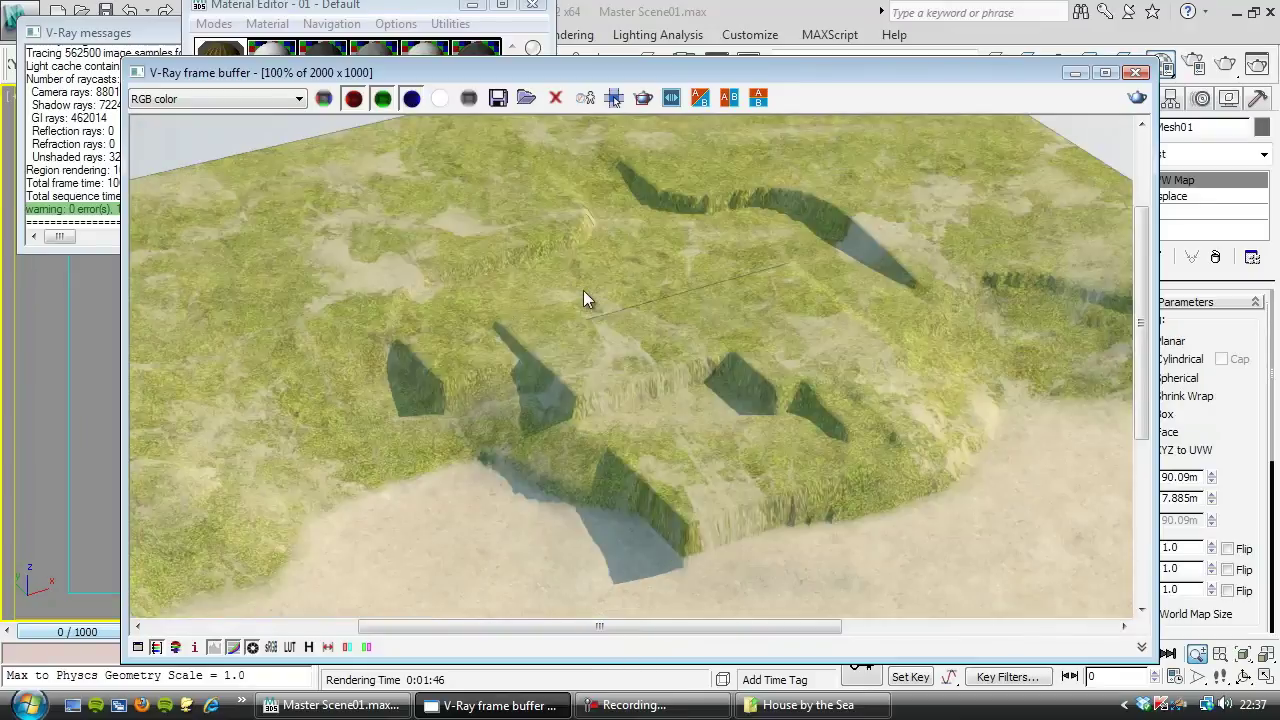
middle_drag(572, 294, 453, 343)
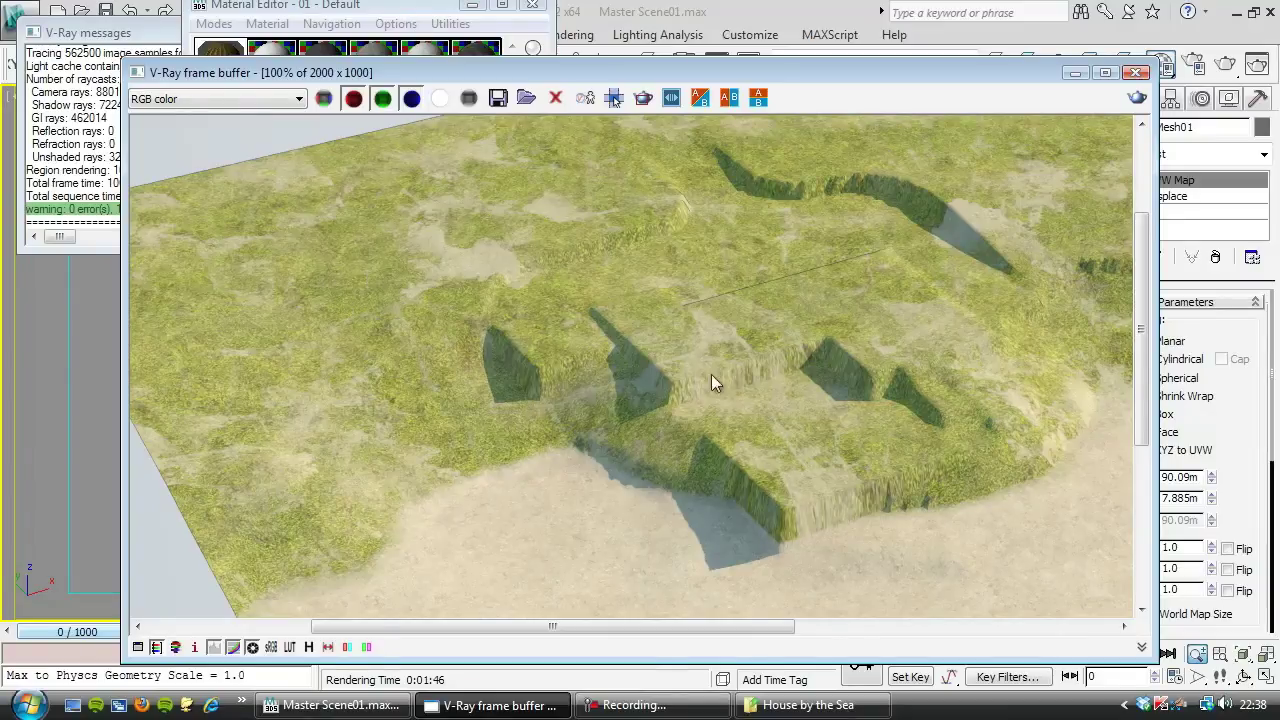
scroll(692, 330, down, 2)
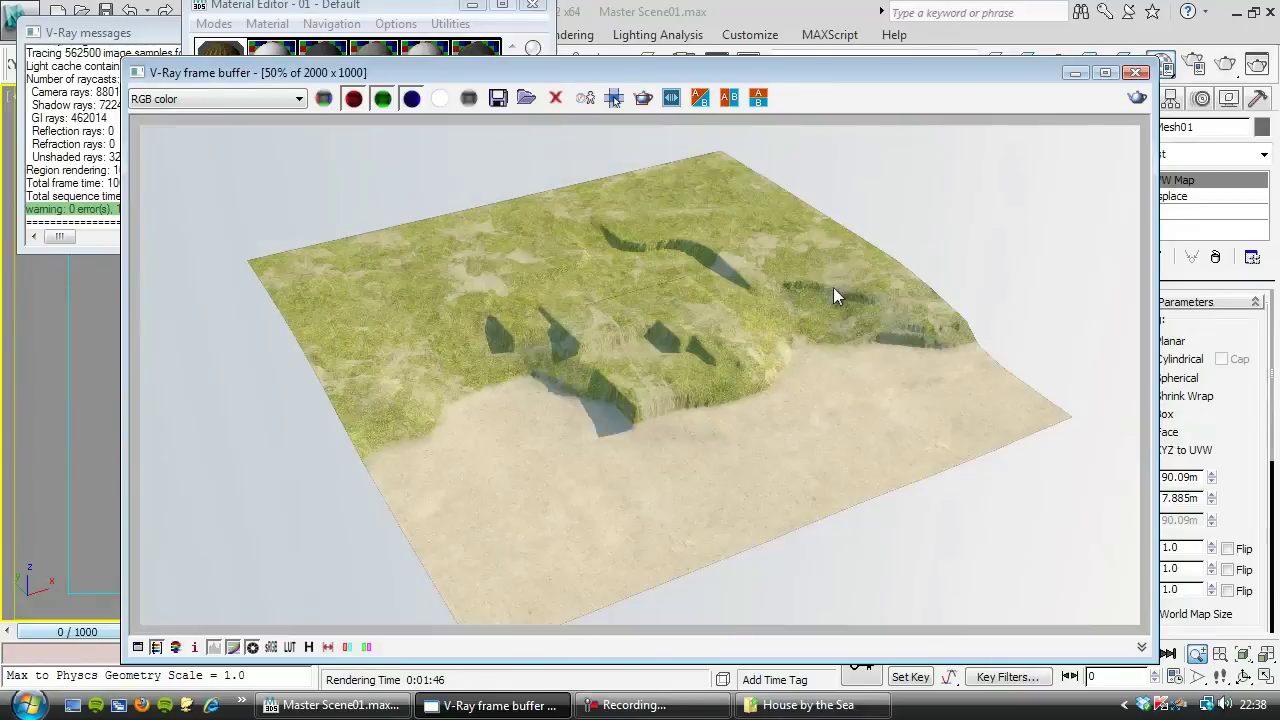
click(1137, 72)
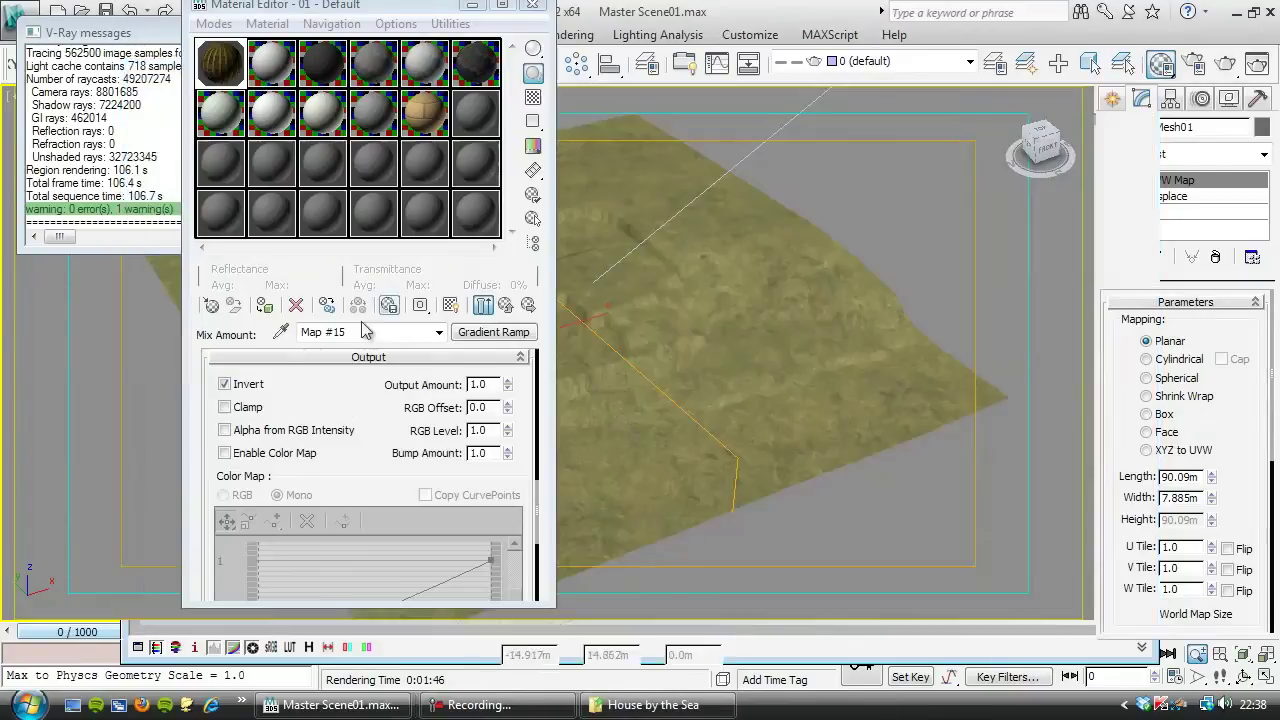
Turn off Invert in the Gradient Ramp's output settings and set the gradient's start flag to white
drag(347, 408, 315, 495)
click(226, 389)
scroll(251, 423, up, 4)
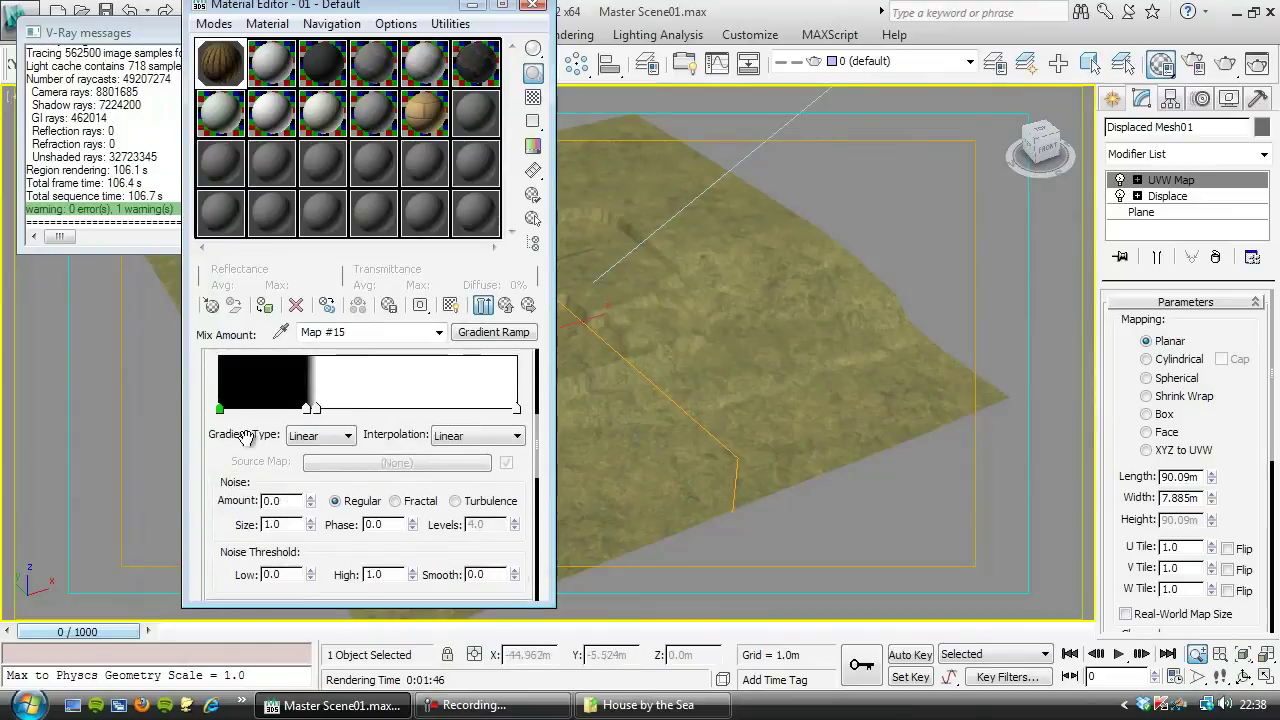
scroll(258, 428, up, 1)
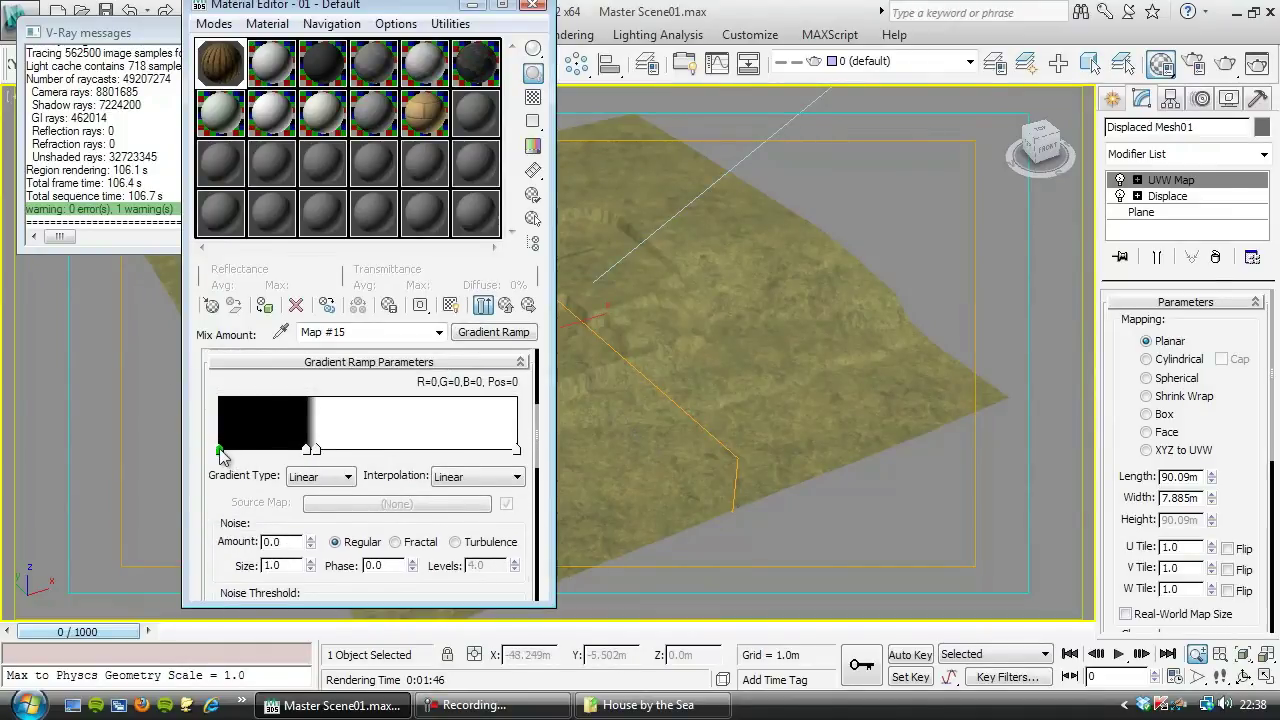
double_click(222, 455)
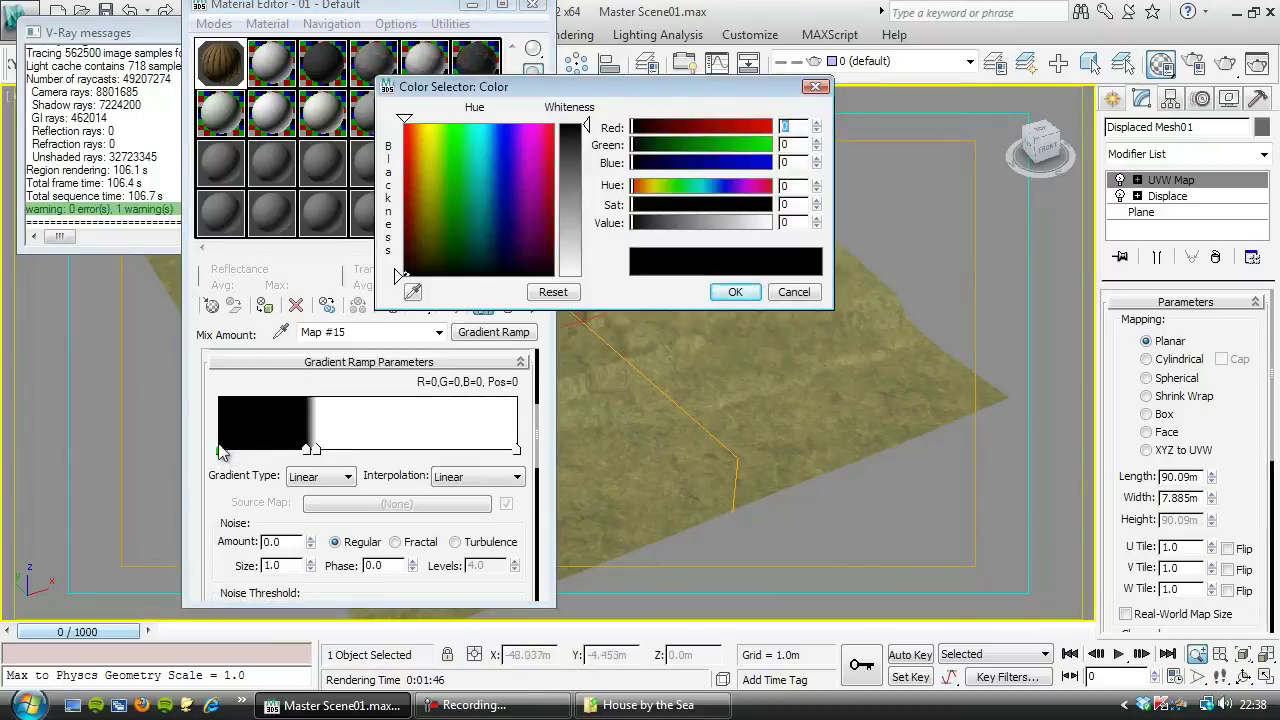
drag(588, 126, 572, 288)
click(735, 291)
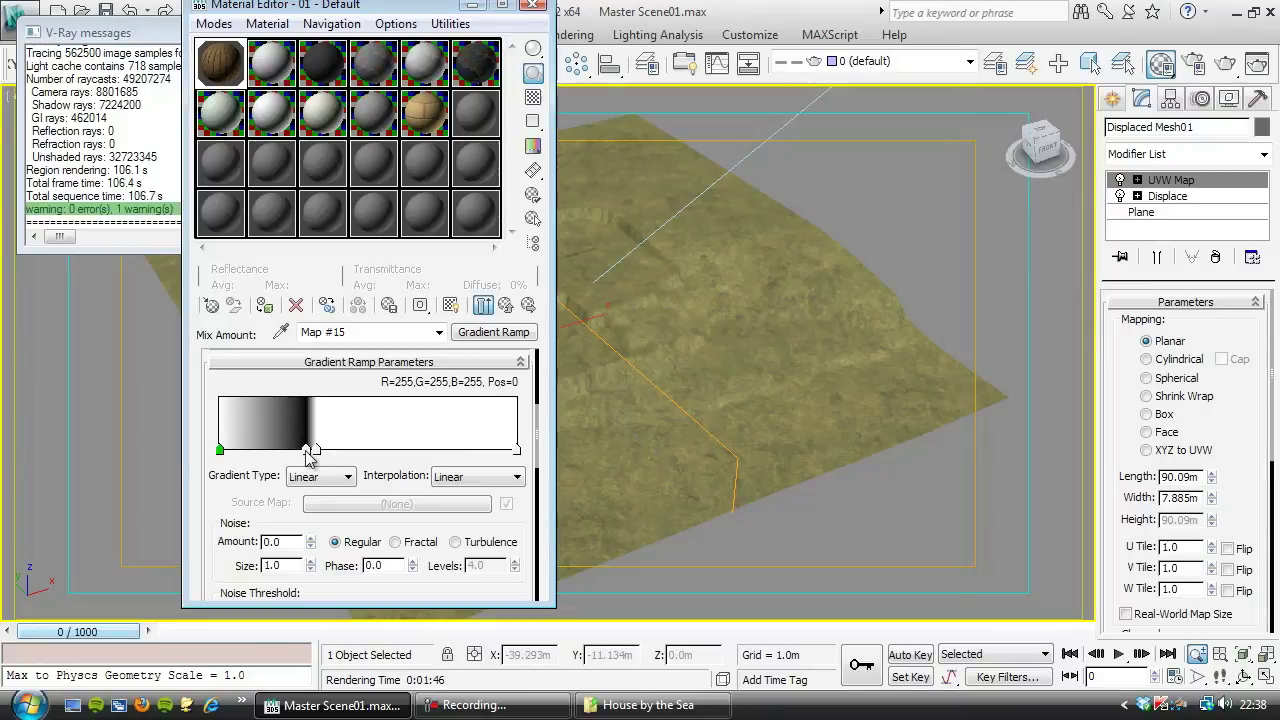
Copy the black flag at position 29 and paste its colour onto the gradient's flags at positions 100 and 33
click(306, 449)
right_click(307, 450)
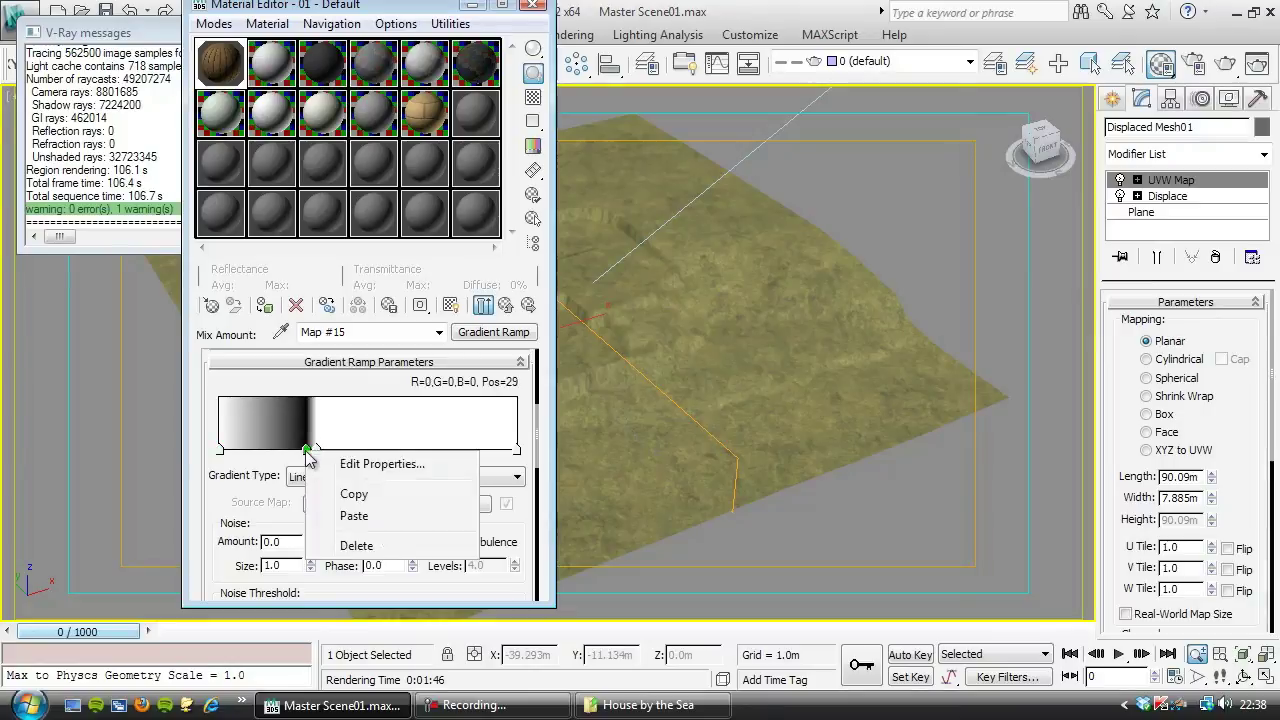
click(350, 494)
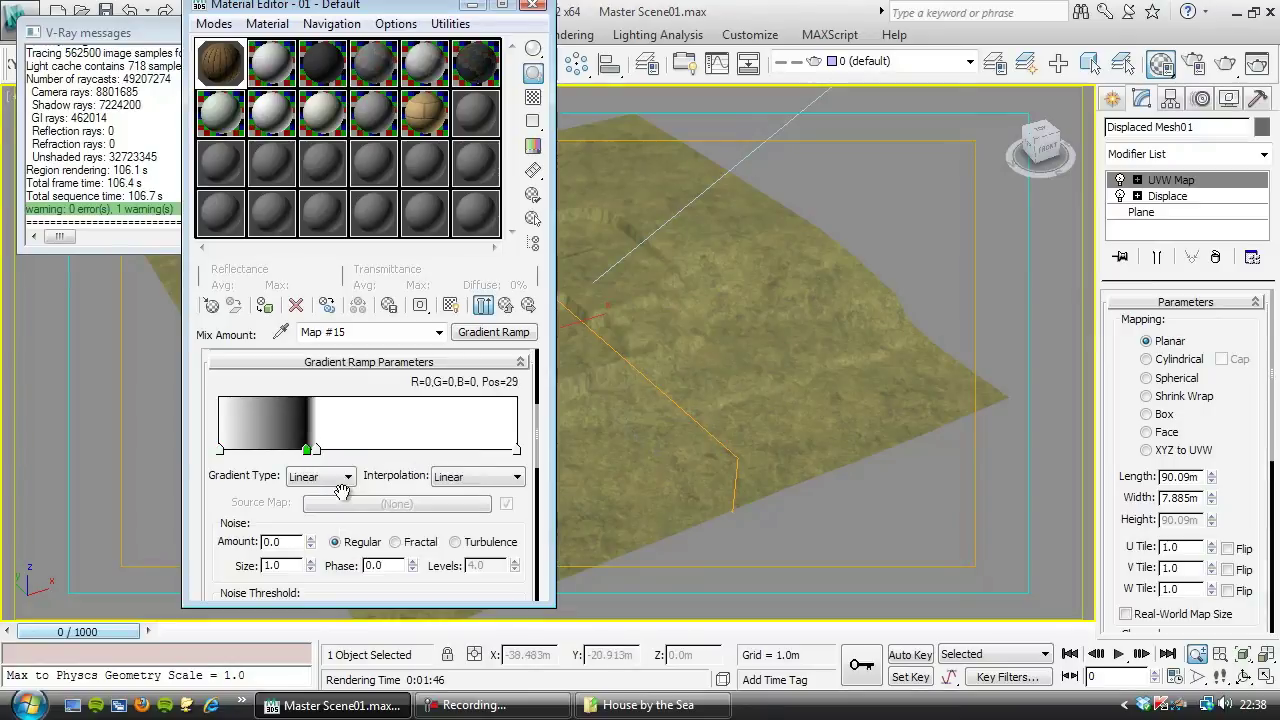
click(515, 449)
right_click(516, 449)
click(560, 514)
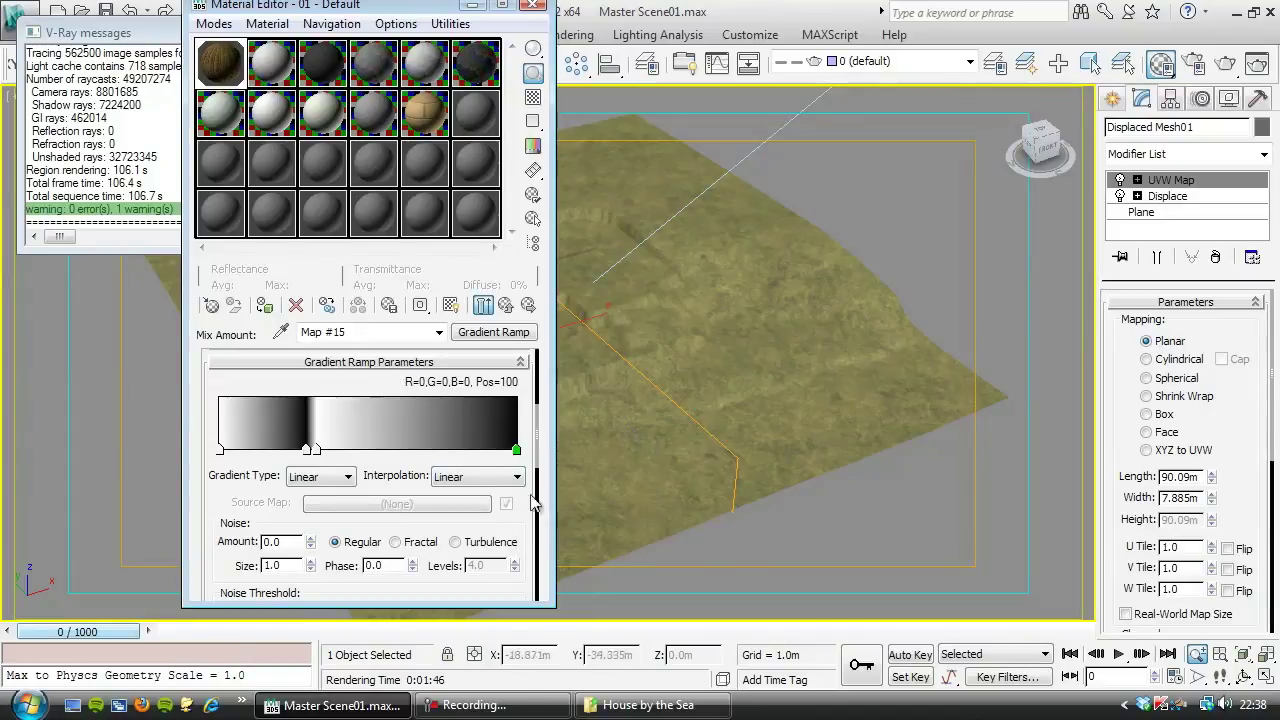
click(316, 449)
right_click(316, 449)
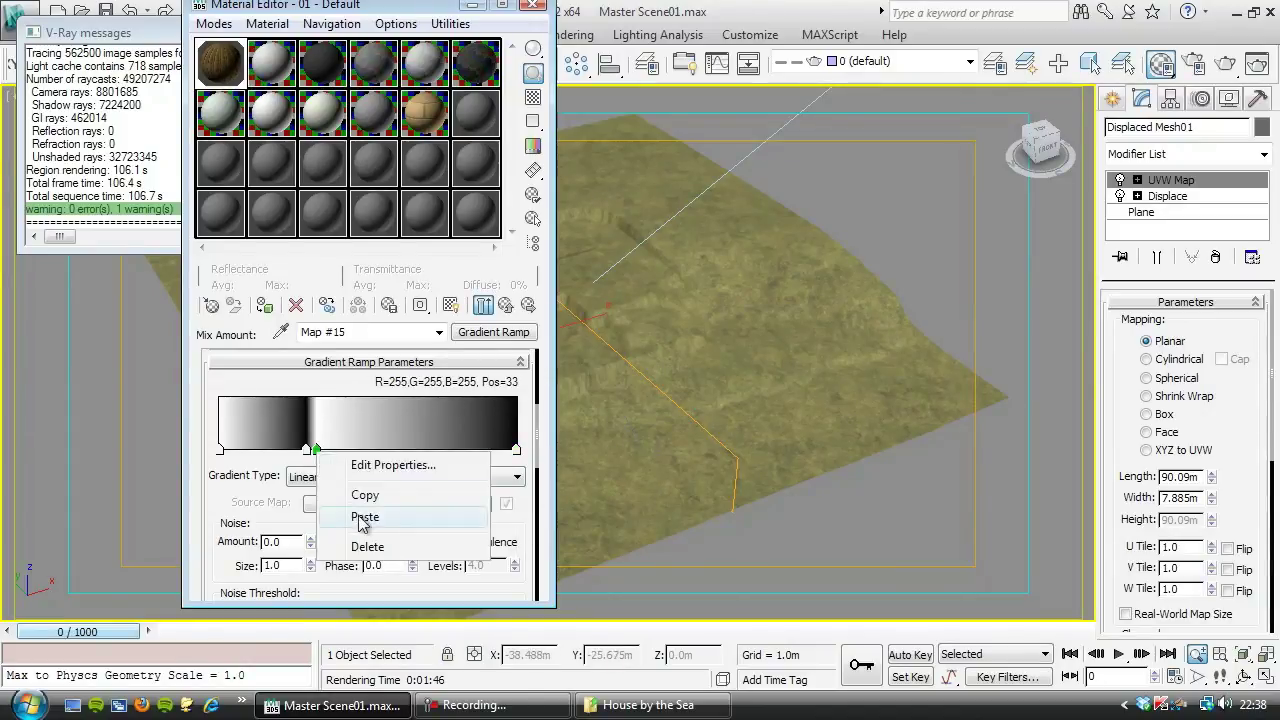
click(358, 514)
Copy the white start flag's colour and paste it onto the gradient flag at position 29
click(220, 449)
right_click(220, 450)
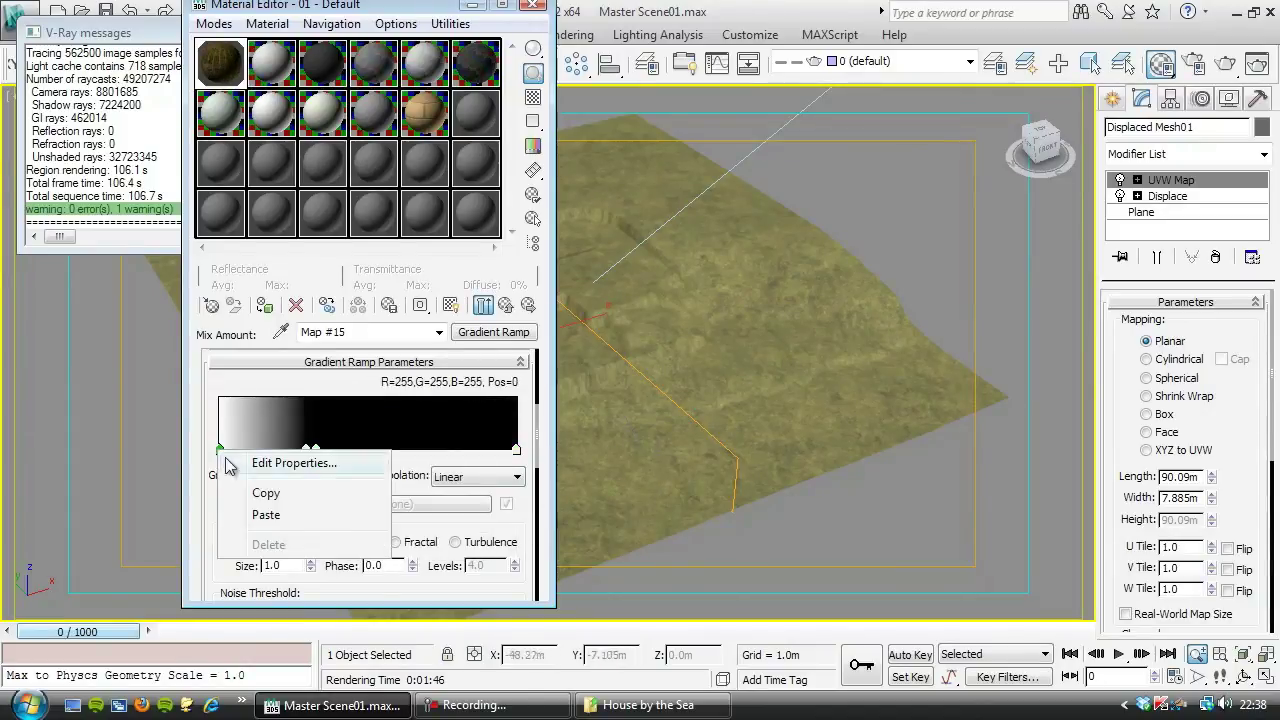
click(258, 492)
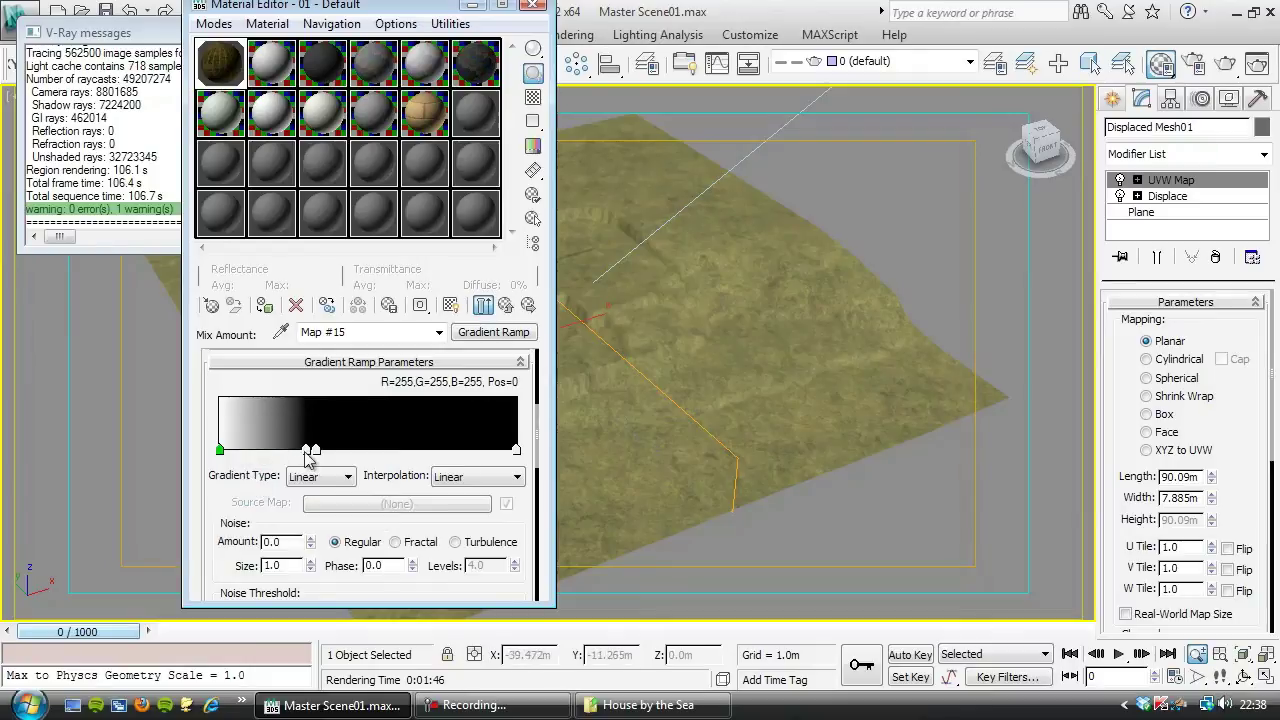
click(306, 449)
right_click(306, 449)
click(358, 514)
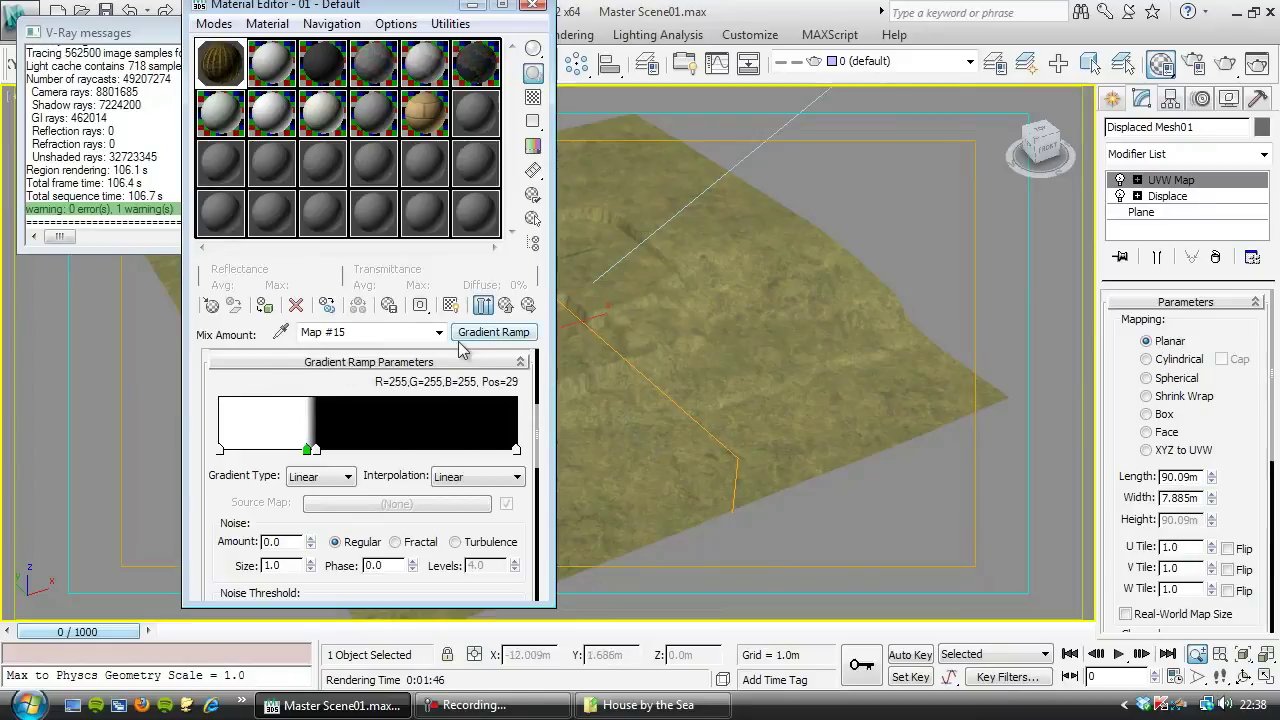
Open the Grass Color Correction map from the Material/Map Navigator and close the navigator
click(506, 305)
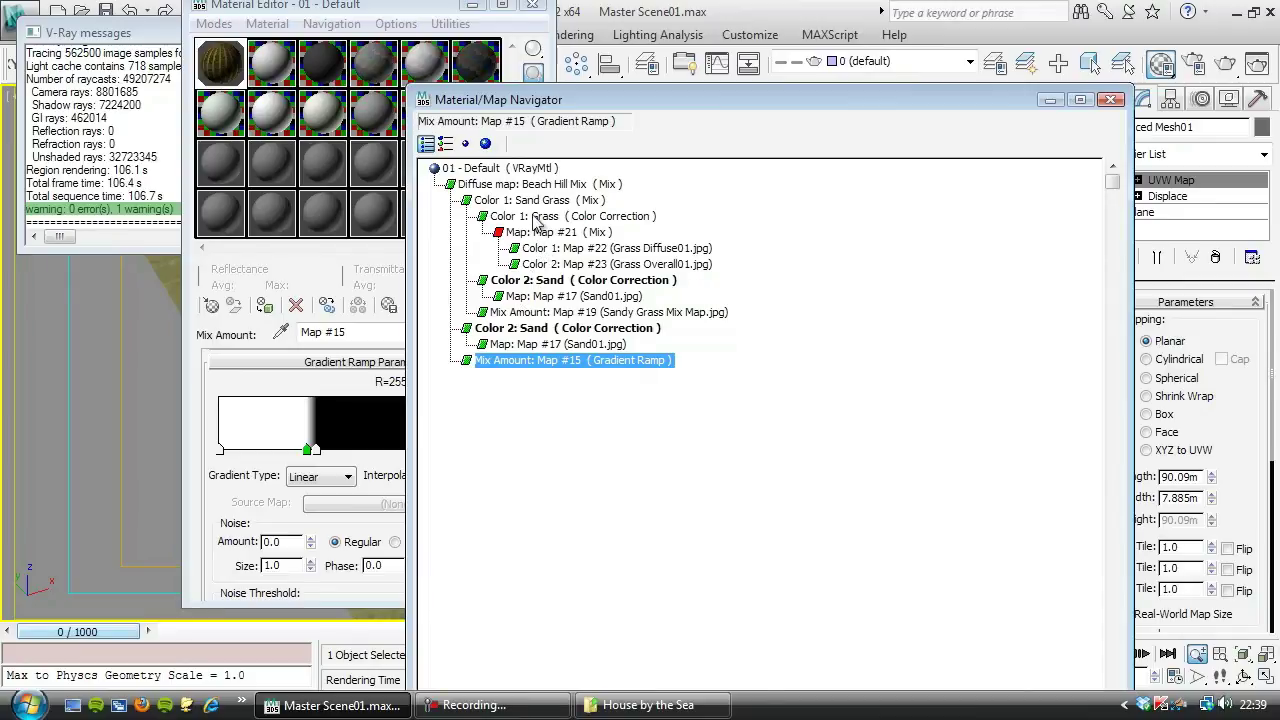
click(536, 219)
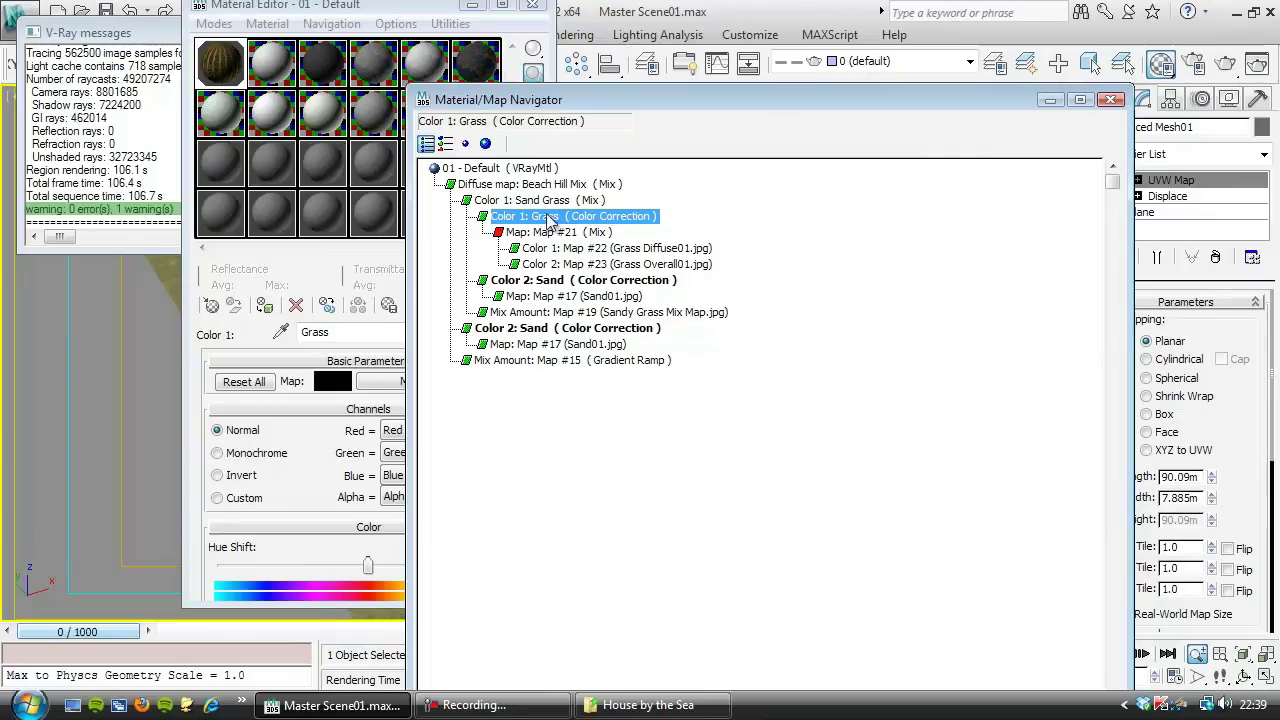
click(1111, 100)
drag(385, 12, 402, 7)
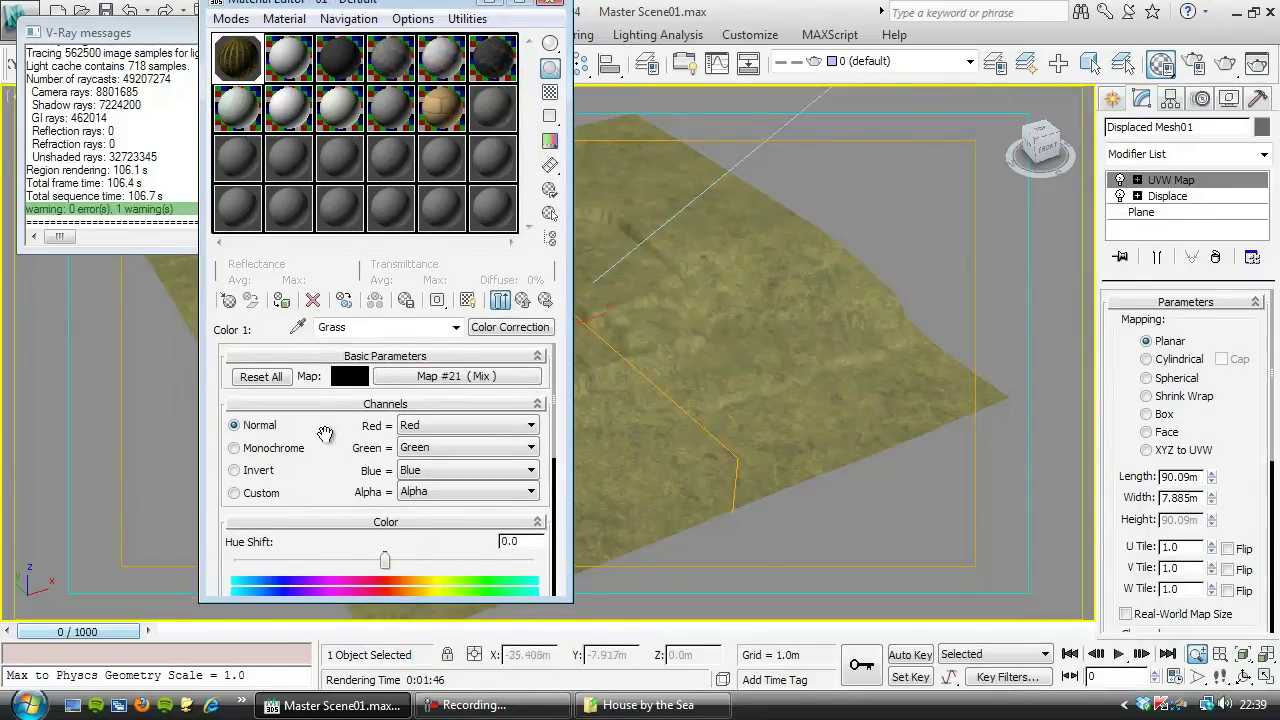
Show the Grass map on its own instead of the end result, in an enlarged sample preview beside its colour settings
drag(318, 474, 323, 375)
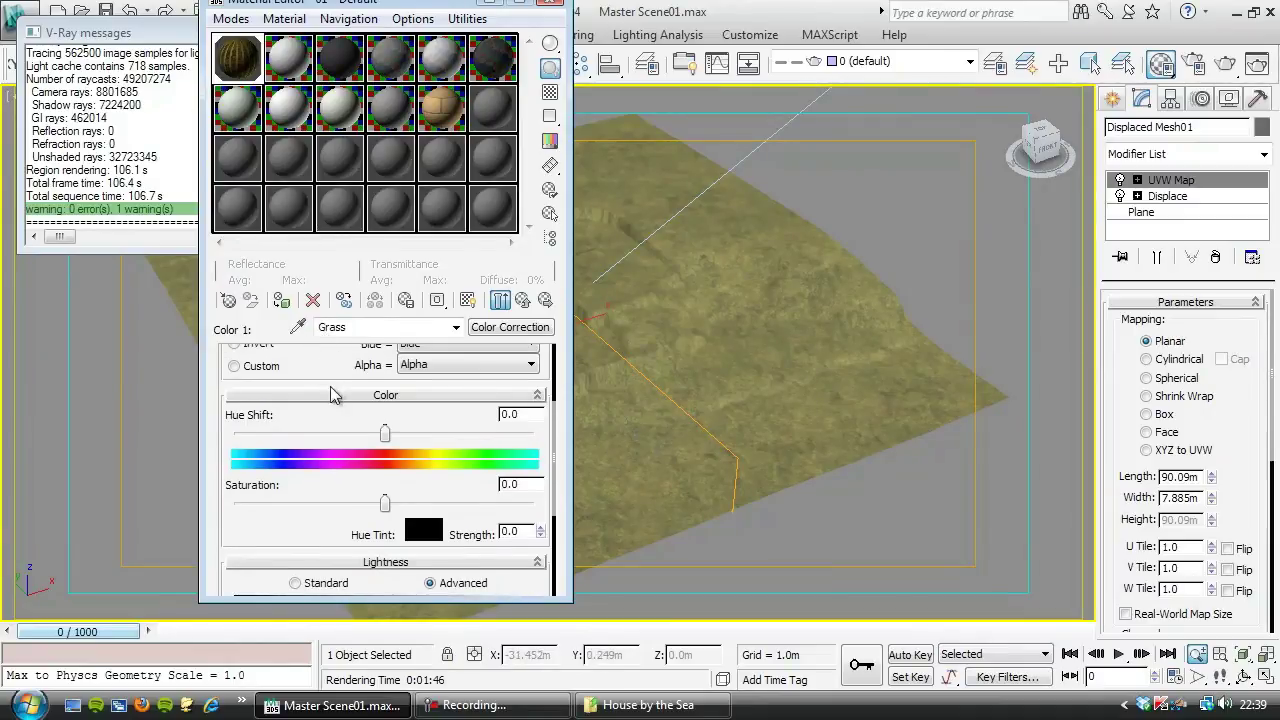
click(501, 302)
double_click(240, 57)
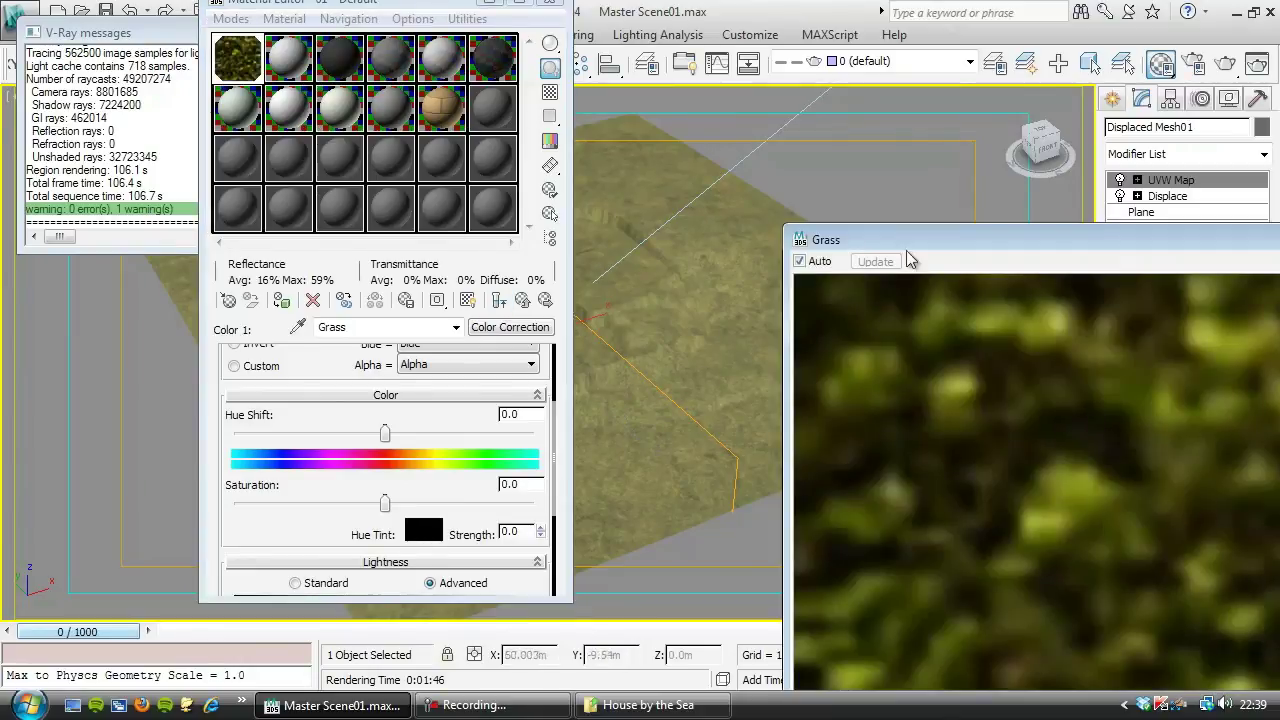
drag(905, 240, 750, 56)
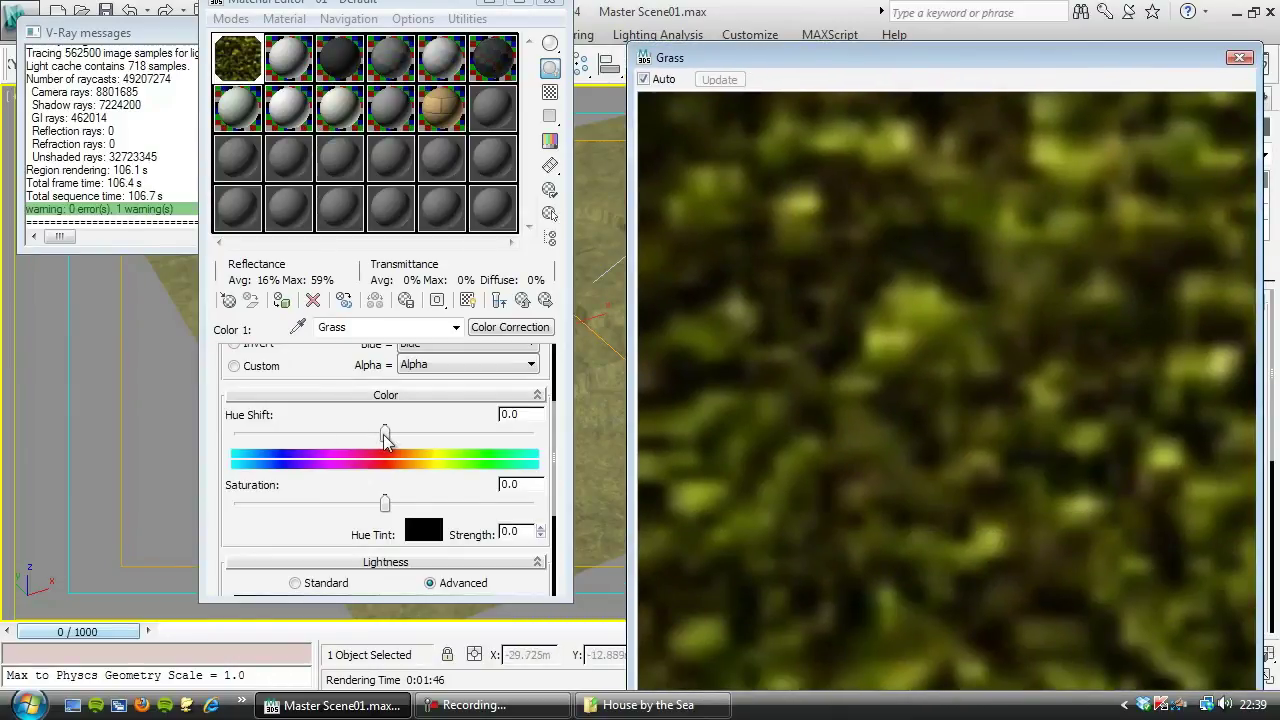
Set the Grass map's Hue Shift to 12.558 for a greener tone and close the enlarged preview
drag(386, 441, 379, 434)
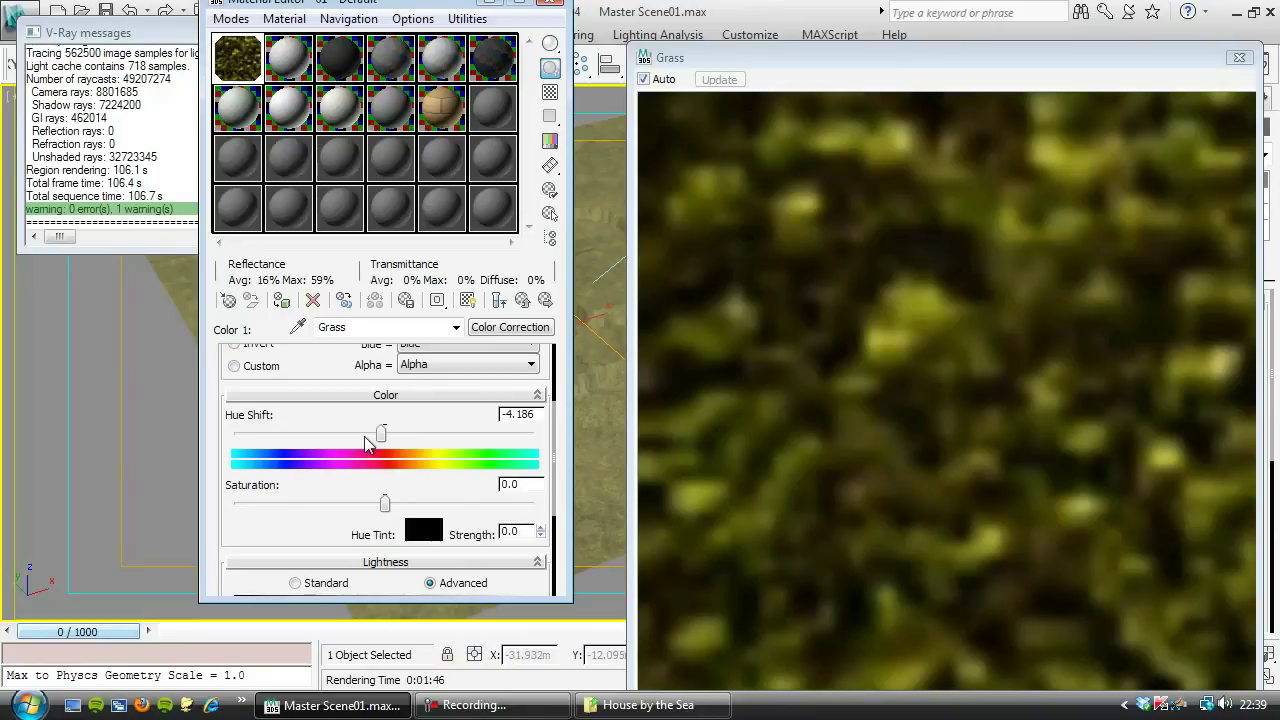
drag(383, 440, 400, 444)
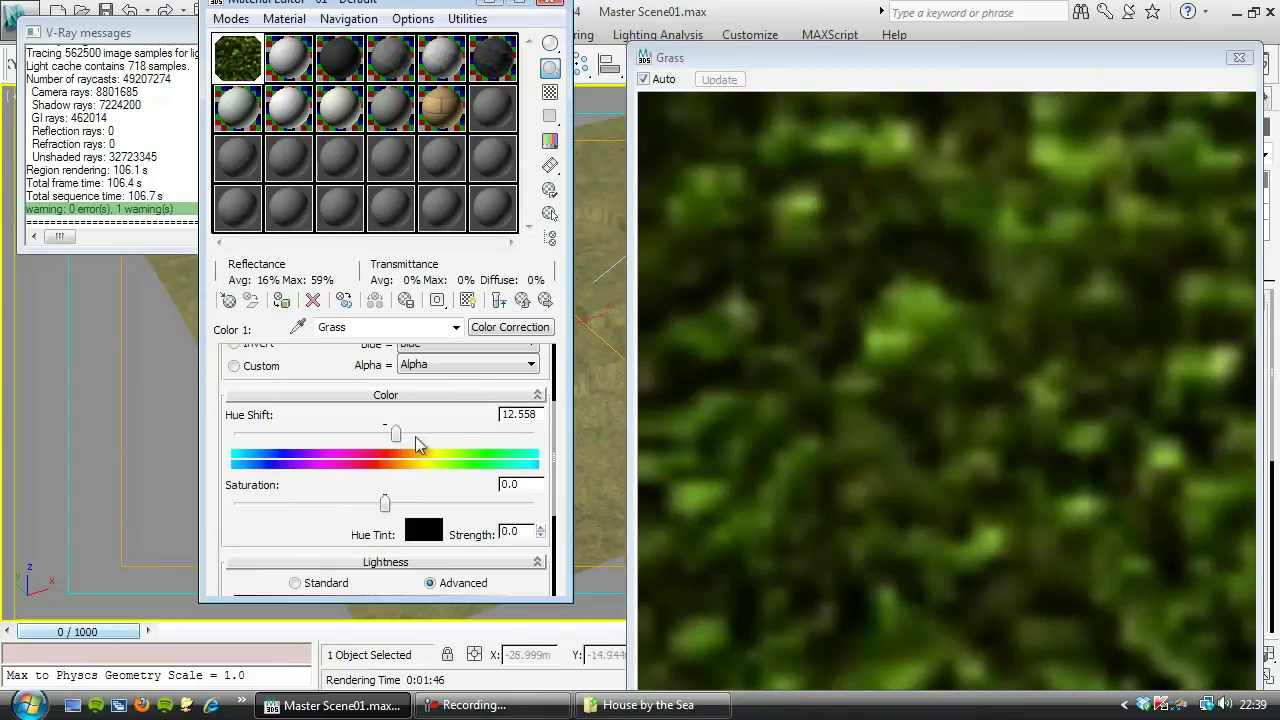
click(1240, 60)
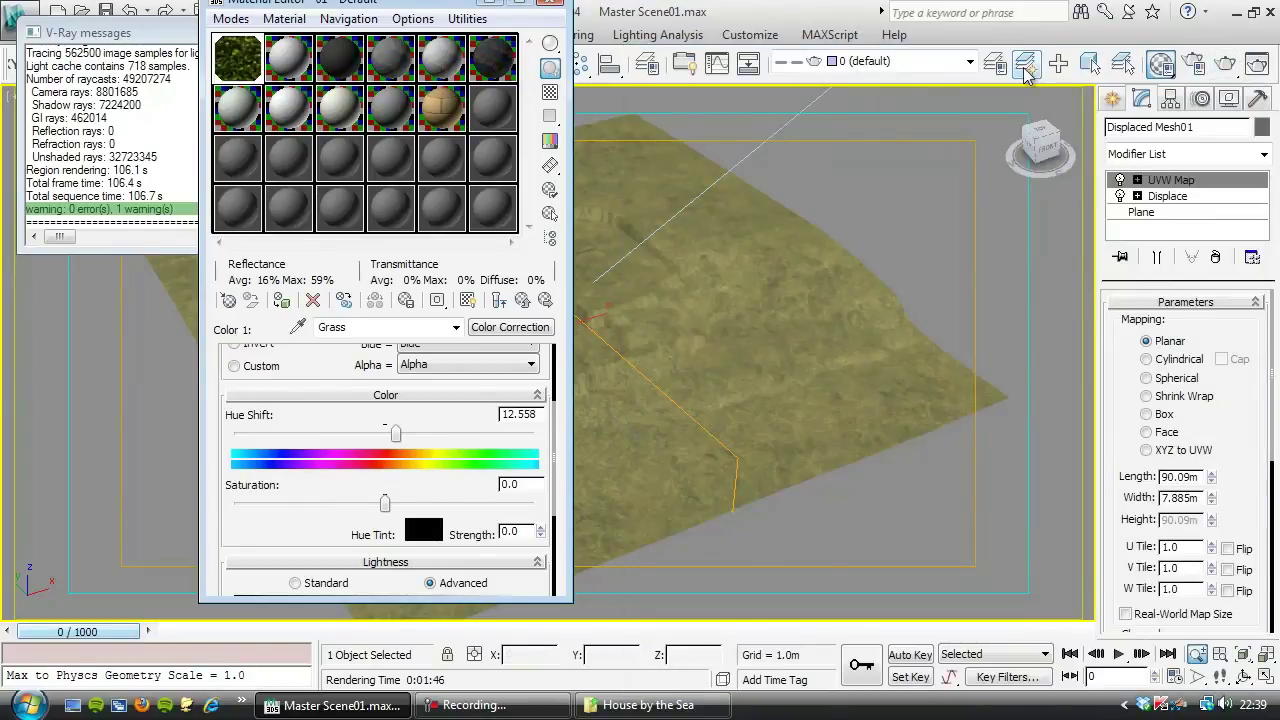